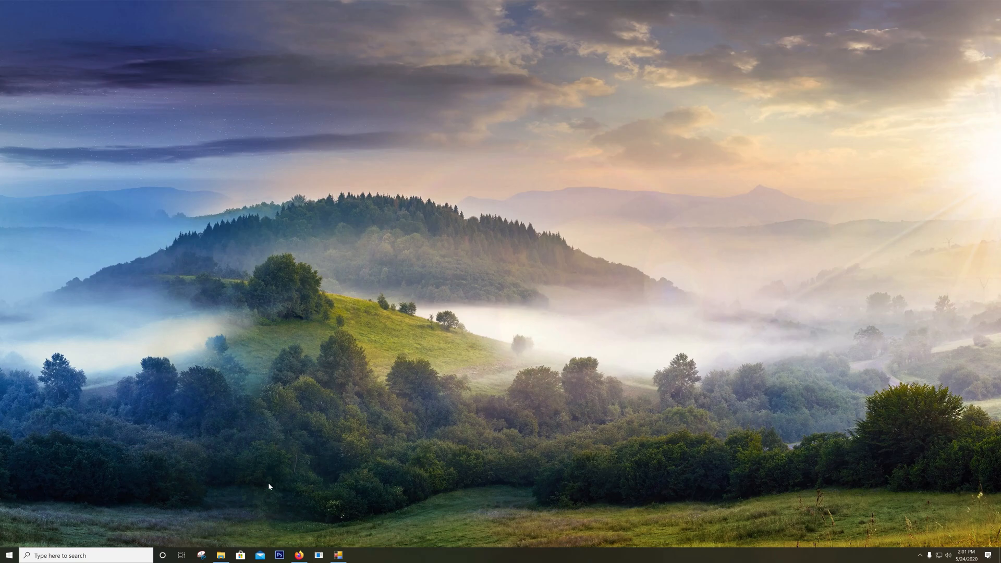
# Open the Template Armor folder, look over its texture, Blender and model files, and bring up MDB Cloner beside it.
pyautogui.click(220, 556)
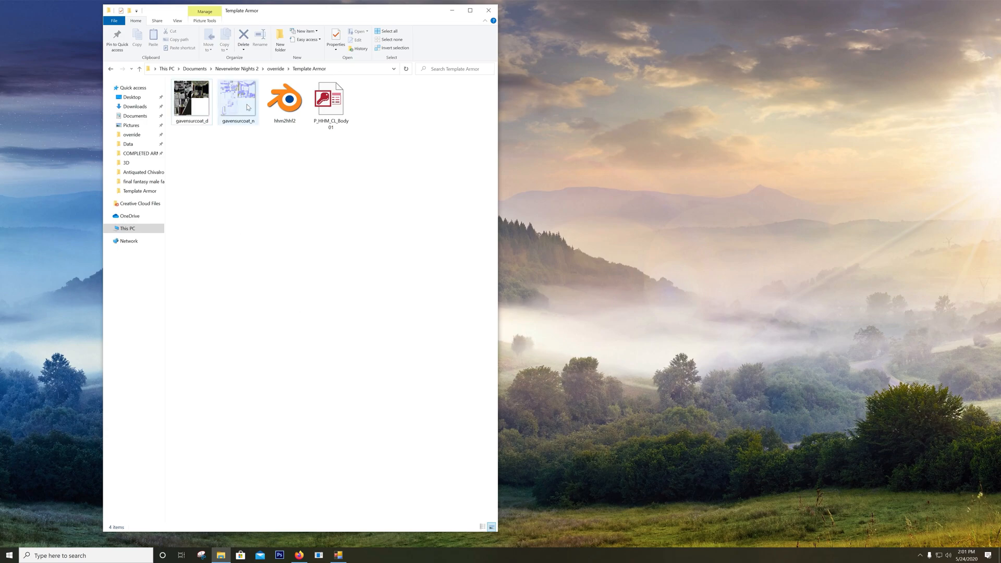
pyautogui.click(201, 116)
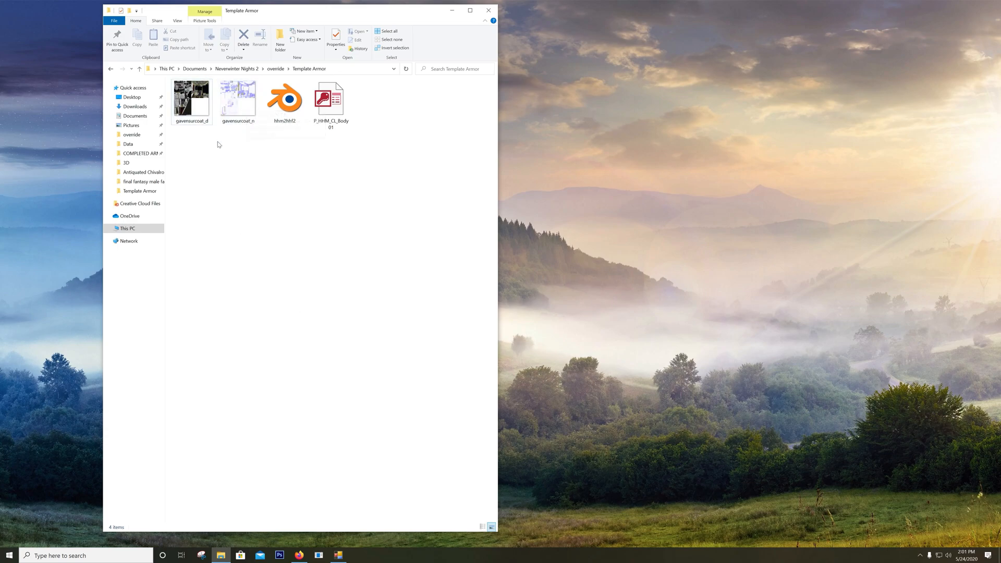
pyautogui.click(333, 108)
pyautogui.click(340, 160)
pyautogui.click(338, 554)
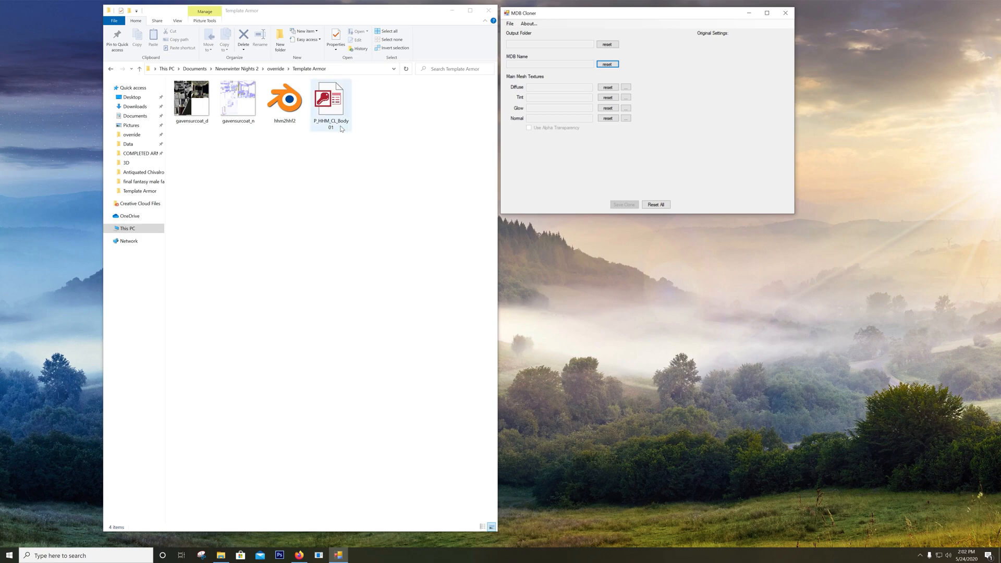
pyautogui.click(402, 150)
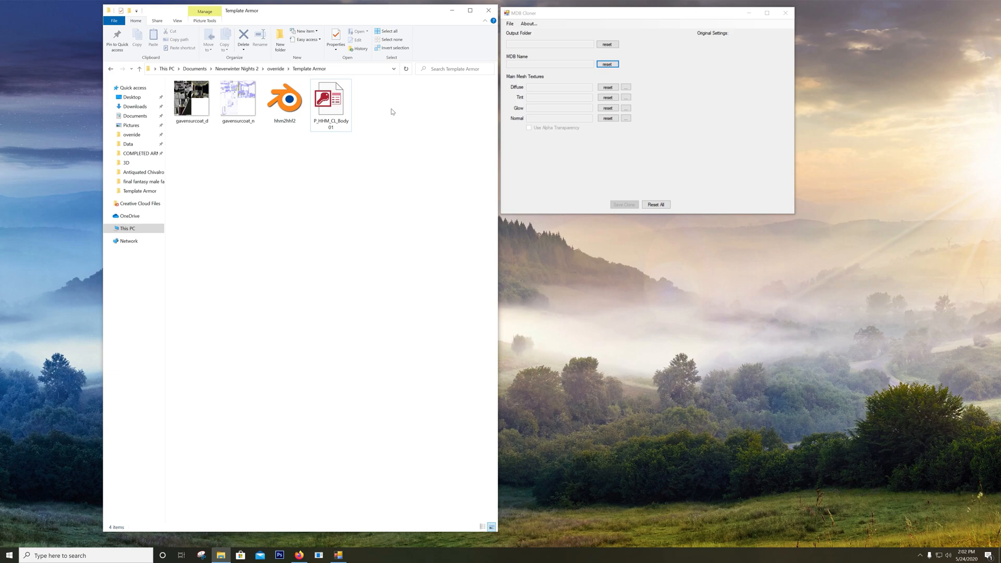
# Load P_HHM_CL_Body01 from the Template Armor folder into MDB Cloner.
pyautogui.click(510, 24)
pyautogui.click(510, 24)
pyautogui.click(524, 31)
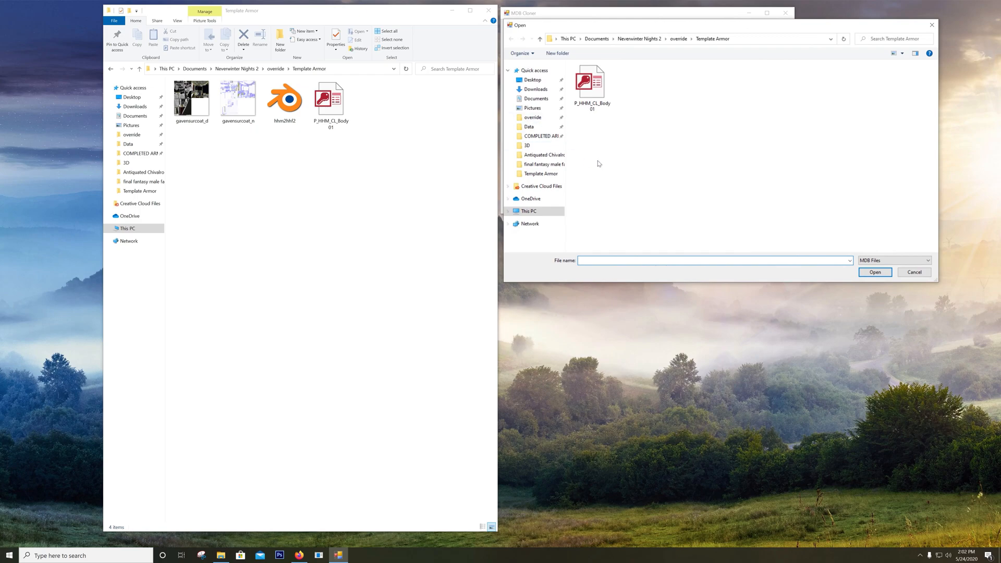
pyautogui.moveTo(679, 27); pyautogui.dragTo(680, 224)
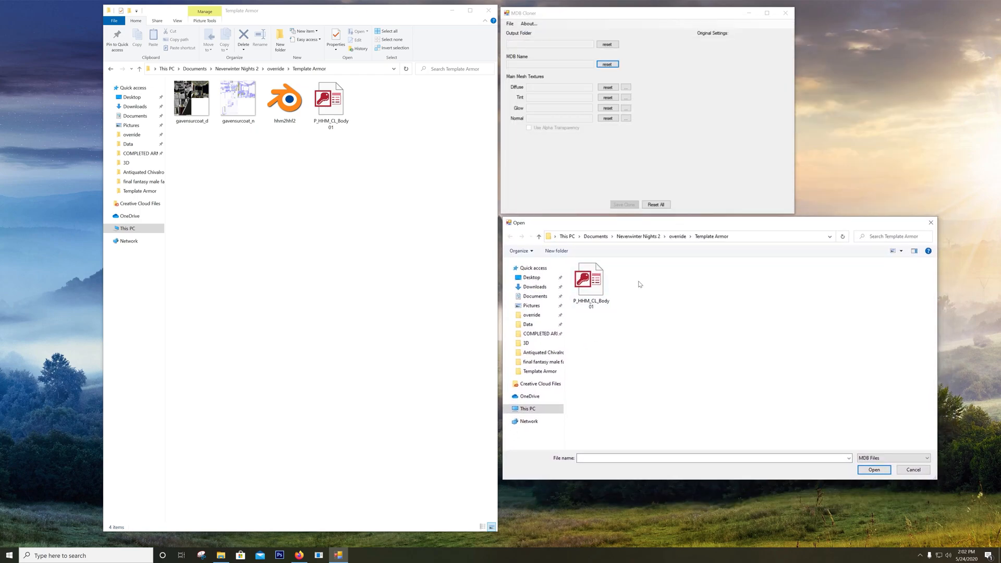
pyautogui.doubleClick(595, 280)
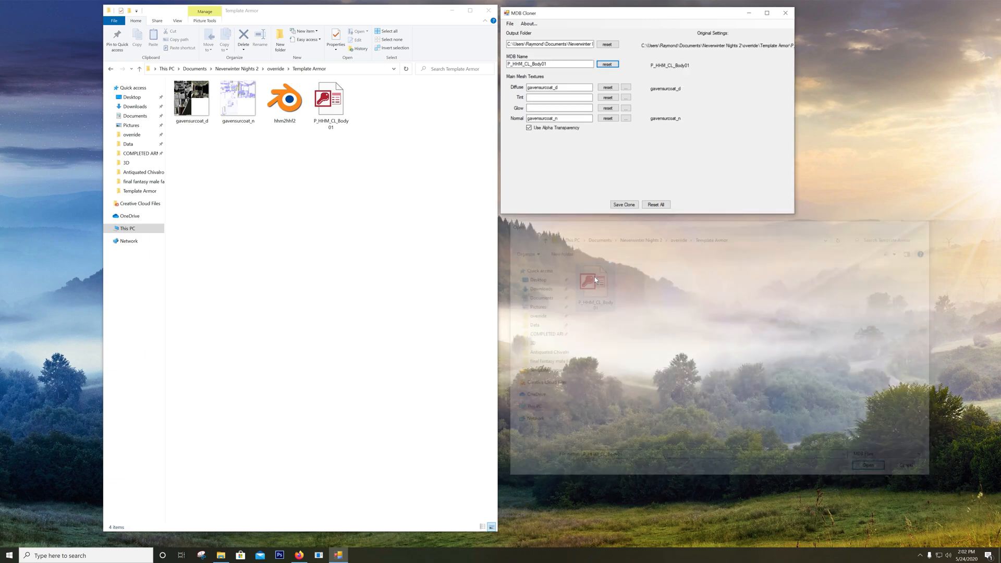
# Change the MDB name to P_HHF_CL_Body01 and save the clone.
pyautogui.click(523, 64)
pyautogui.press('BackSpace')
pyautogui.write('F')
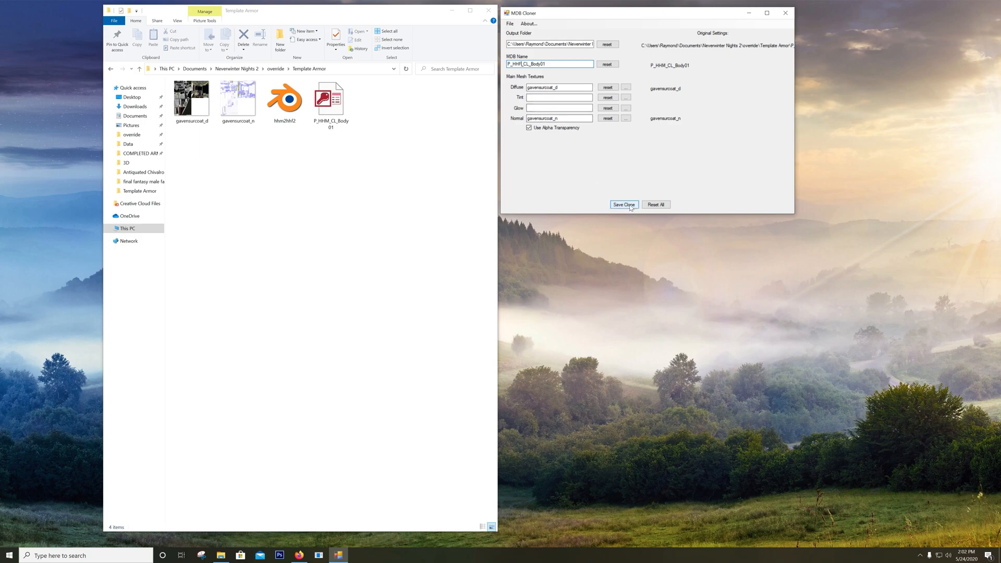
pyautogui.click(629, 205)
pyautogui.click(423, 170)
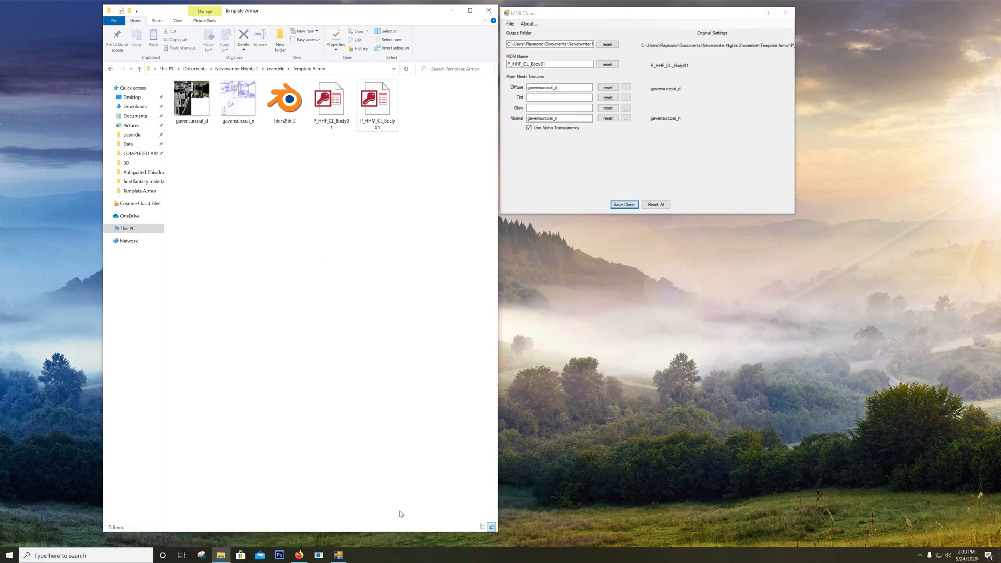
# Launch Neverwinter Nights 2, allow NWLauncher.exe to make changes, and maximize the game window.
pyautogui.click(319, 555)
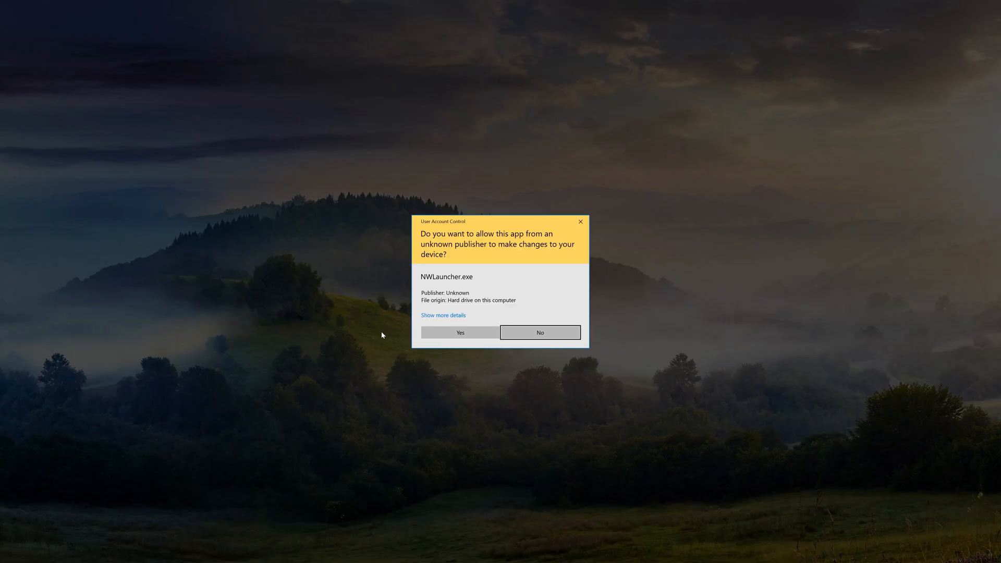
pyautogui.click(454, 332)
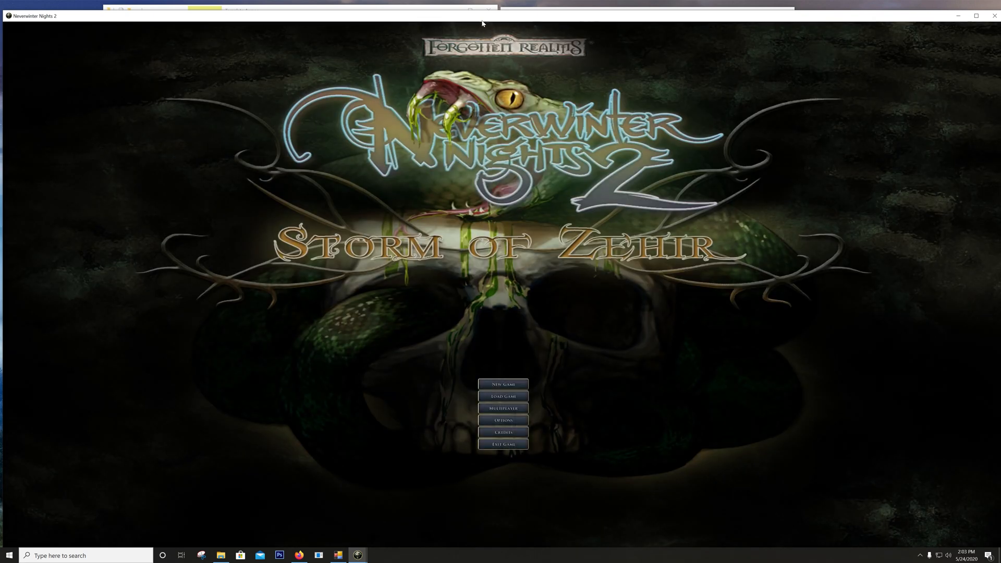
pyautogui.moveTo(482, 21); pyautogui.dragTo(482, 50)
pyautogui.doubleClick(482, 48)
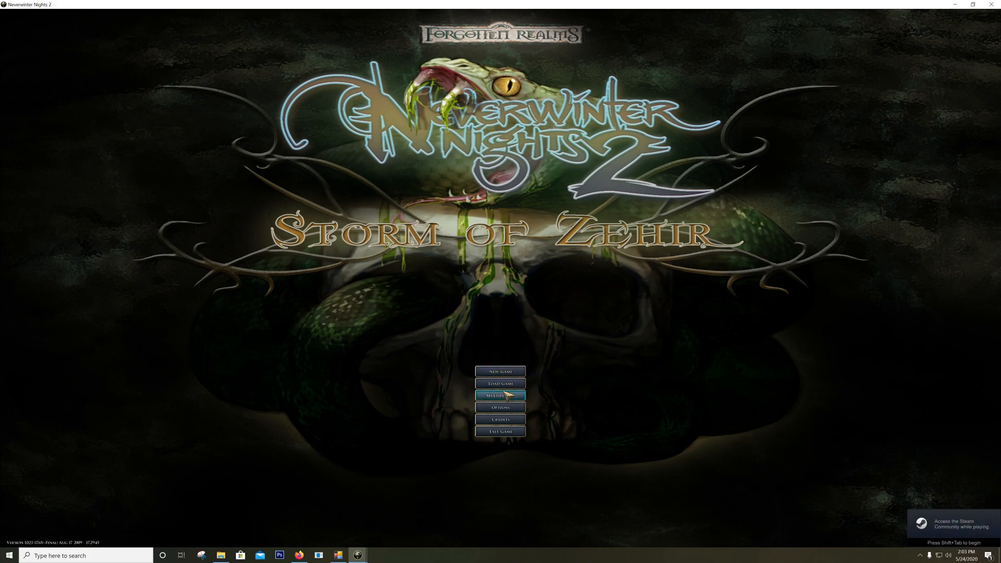
# Start a new game with the first module in the list and begin creating a character.
pyautogui.click(504, 390)
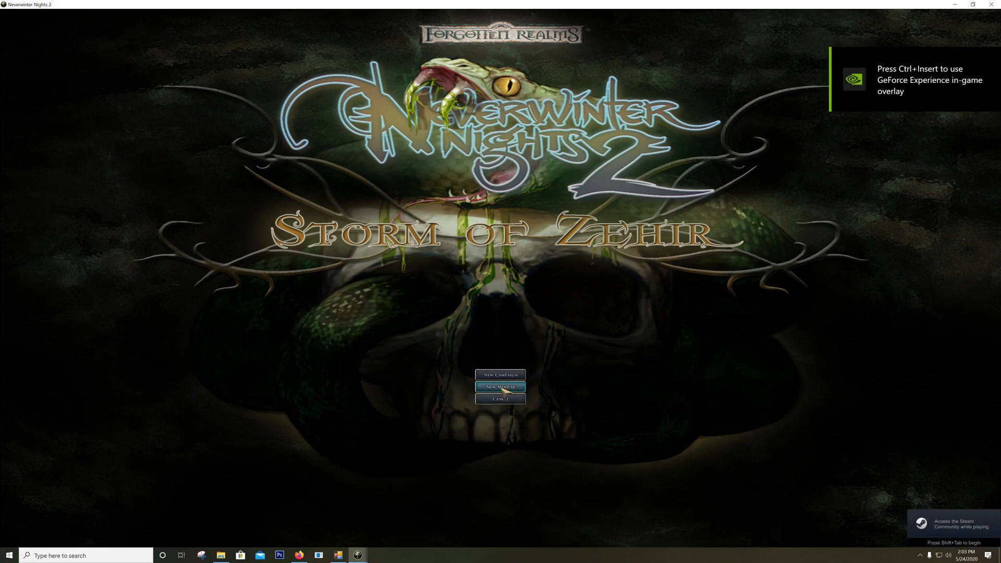
pyautogui.click(504, 391)
pyautogui.click(453, 295)
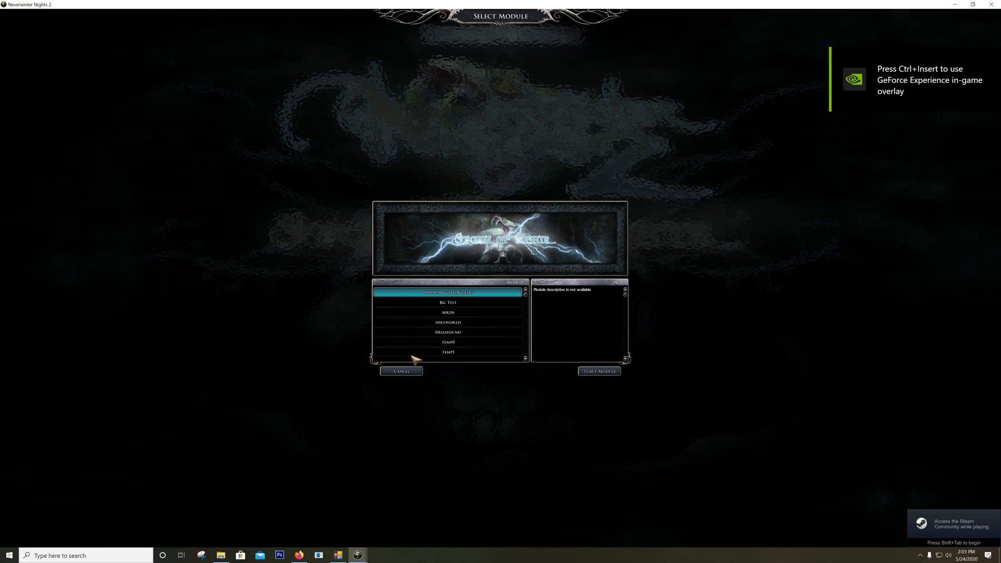
pyautogui.click(619, 370)
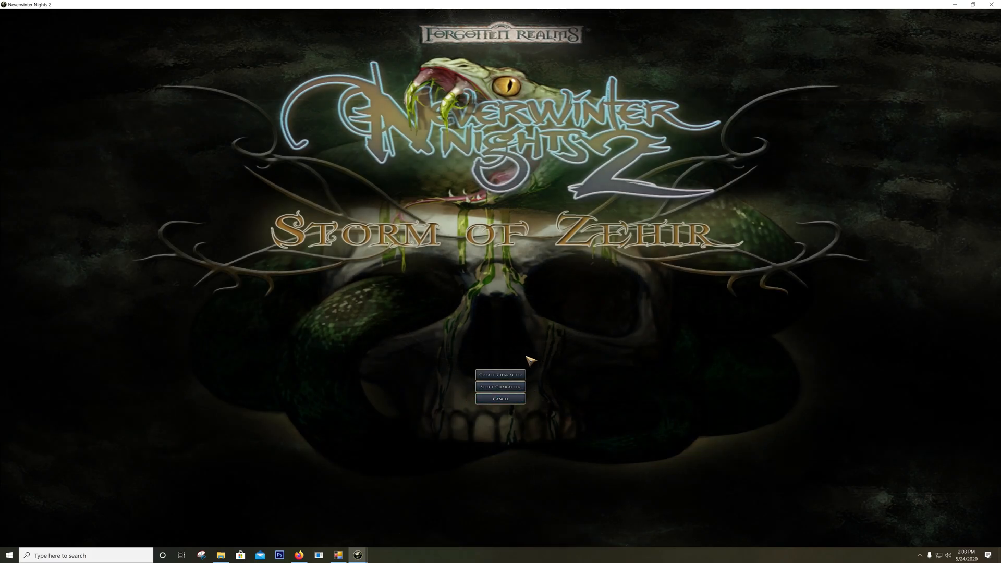
pyautogui.click(508, 374)
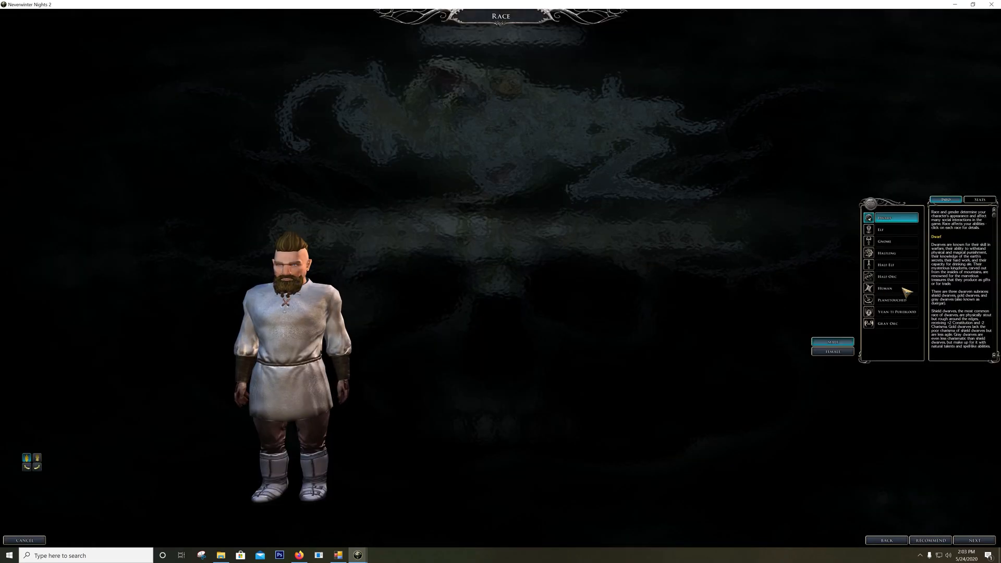
# Choose the Human race and rotate the male character to examine the armor from several angles.
pyautogui.click(906, 292)
pyautogui.click(36, 467)
pyautogui.click(37, 468)
pyautogui.click(37, 469)
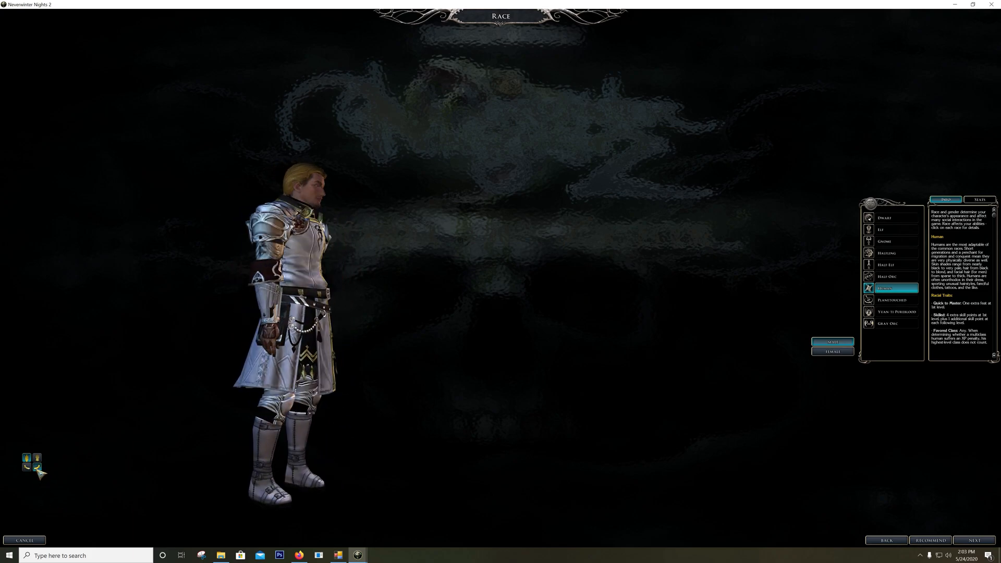
pyautogui.click(27, 467)
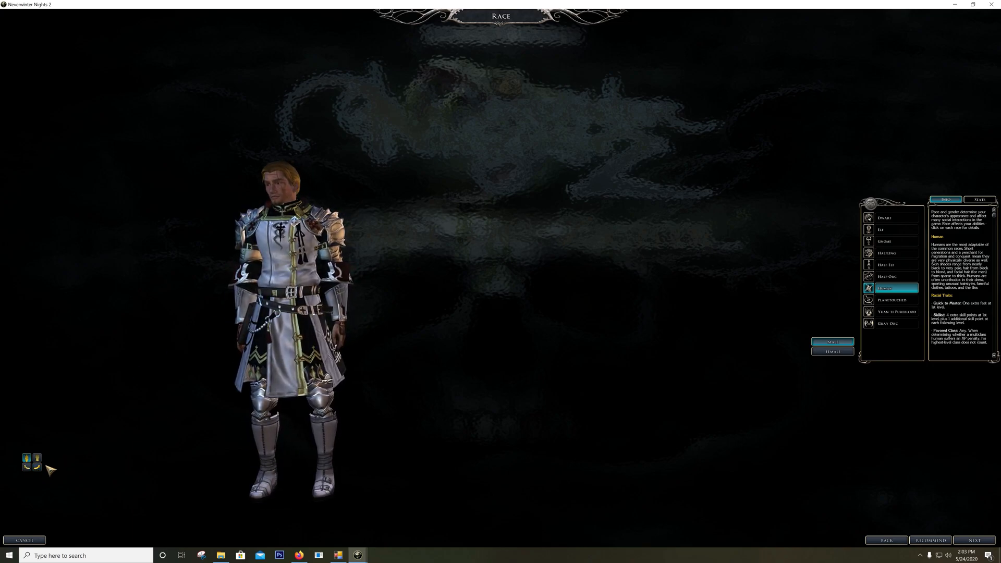
pyautogui.click(36, 467)
pyautogui.click(26, 467)
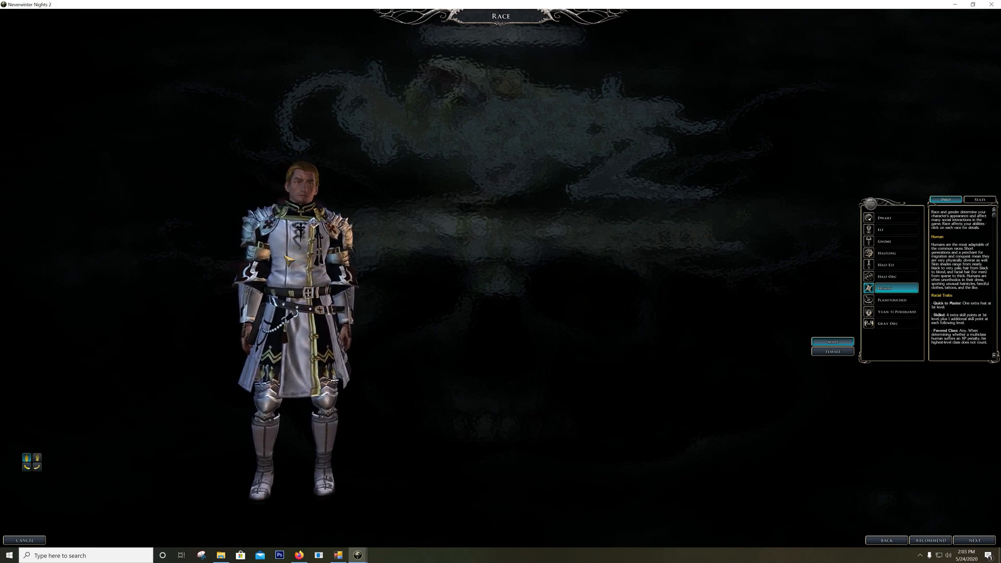
# Alternate between the female and male human to compare how the armor fits, then rotate the female character.
pyautogui.click(832, 352)
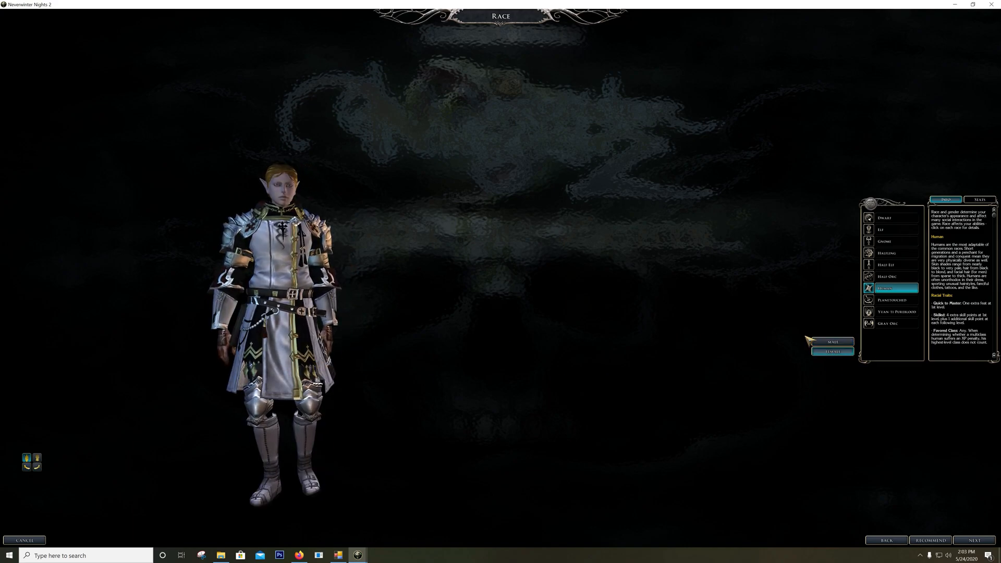
pyautogui.click(833, 342)
pyautogui.click(833, 352)
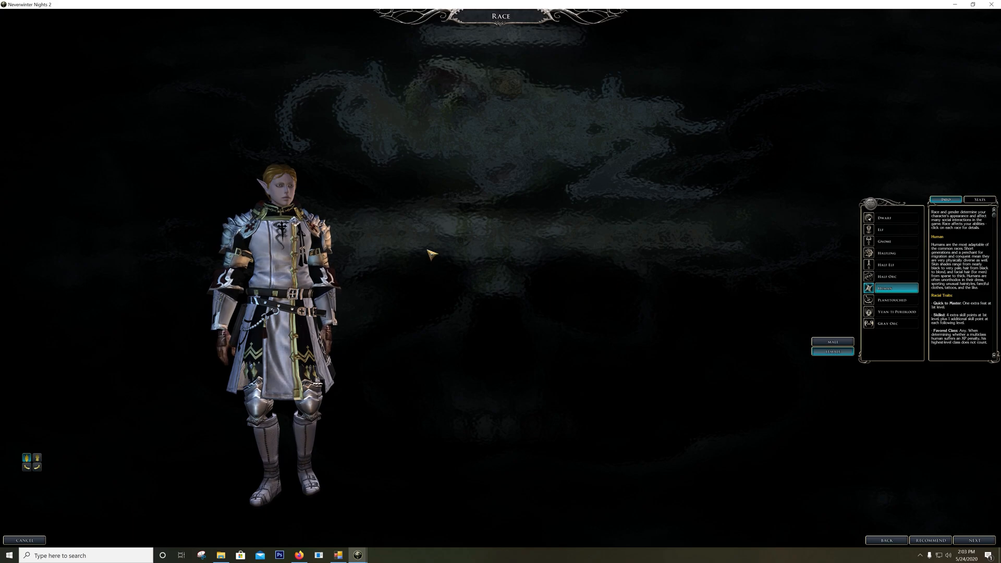
pyautogui.click(839, 343)
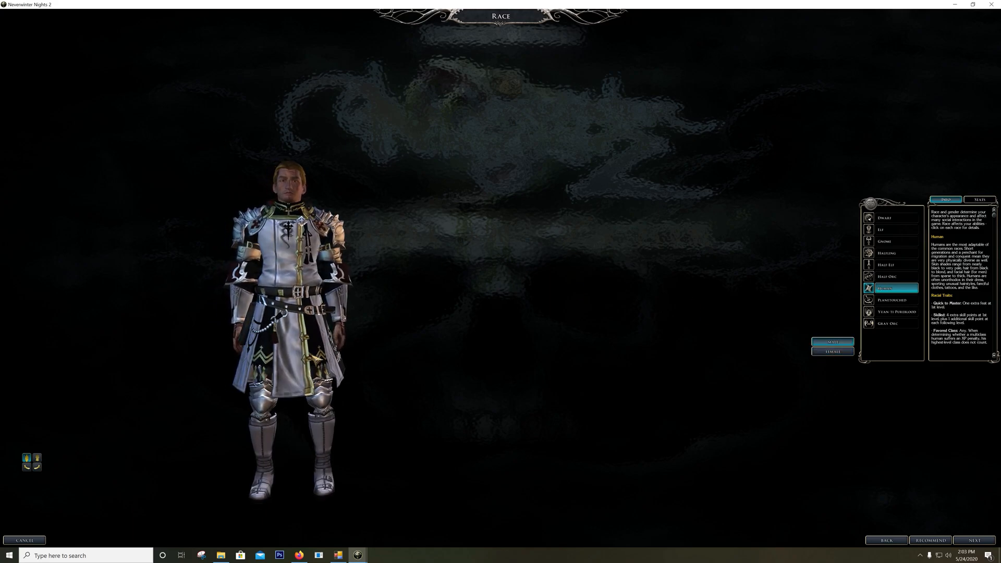
pyautogui.click(844, 351)
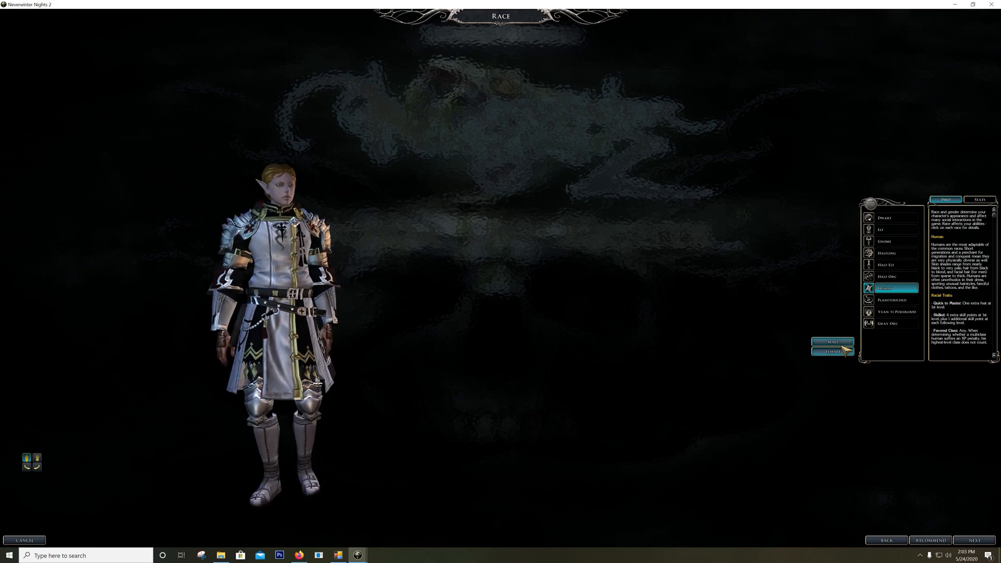
pyautogui.click(841, 343)
pyautogui.click(844, 352)
pyautogui.click(840, 343)
pyautogui.click(841, 352)
pyautogui.click(838, 342)
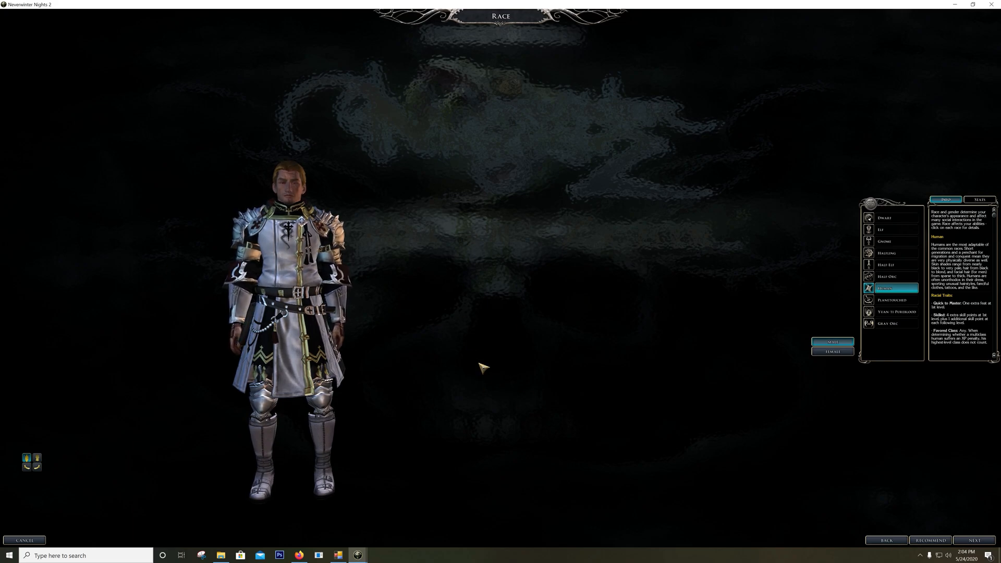
pyautogui.click(820, 355)
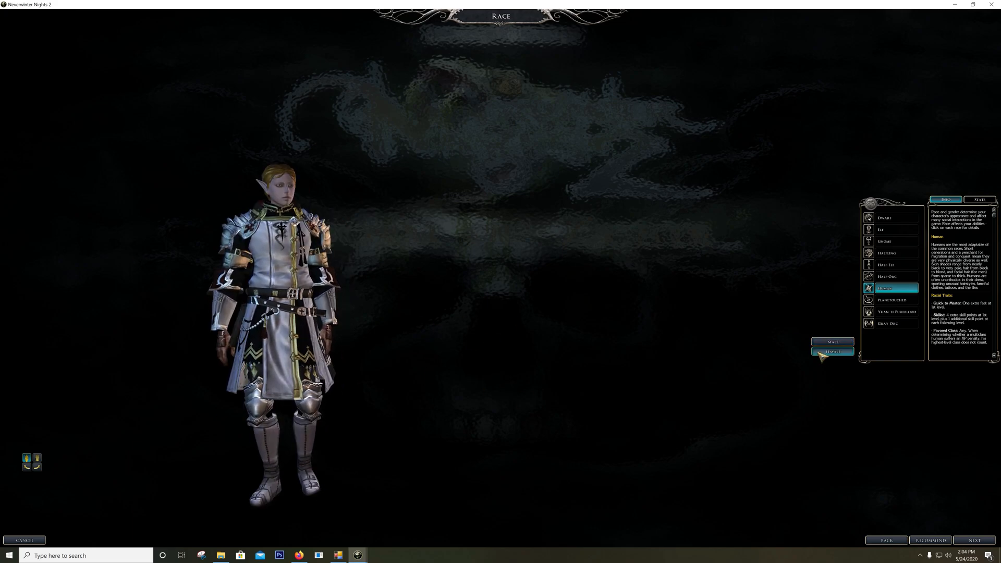
pyautogui.click(37, 467)
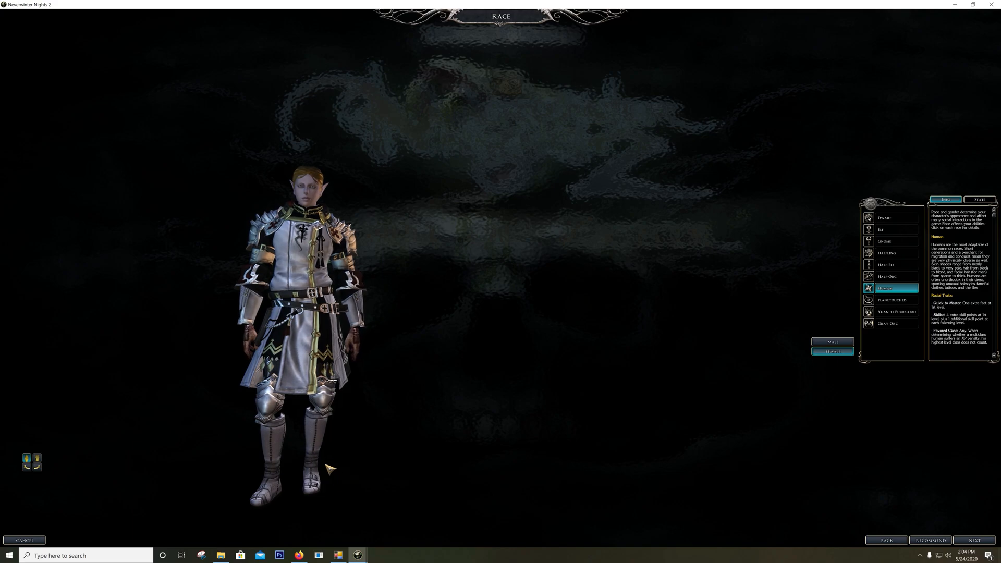
# Open the hhm2hhf2 file from the Template Armor folder in Blender and frame the skeleton's torso and arms.
pyautogui.click(221, 555)
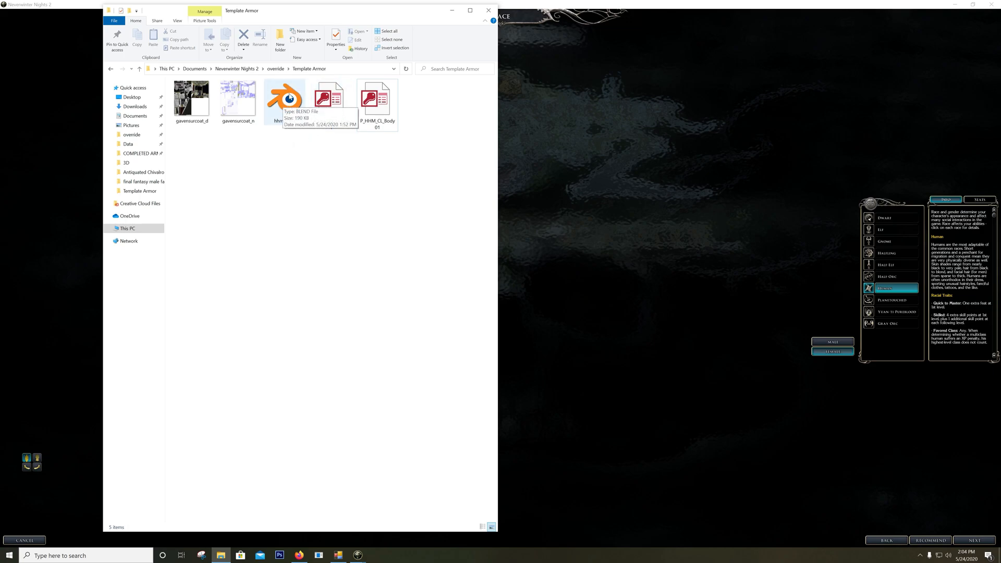
pyautogui.doubleClick(300, 114)
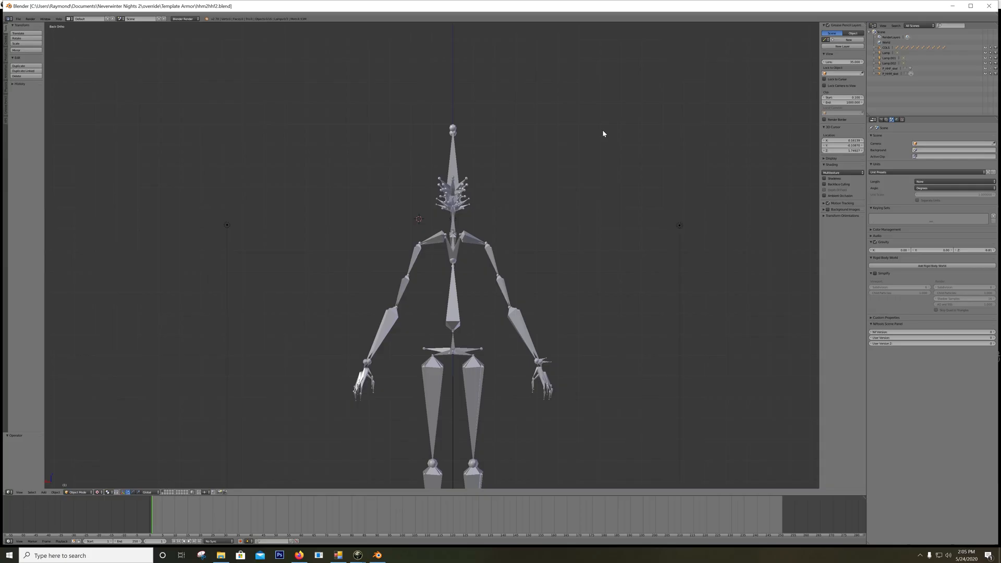
pyautogui.keyDown('shift'); pyautogui.moveTo(555, 235); pyautogui.dragTo(542, 158, button='middle'); pyautogui.keyUp('shift')
pyautogui.scroll(5, 557, 167)
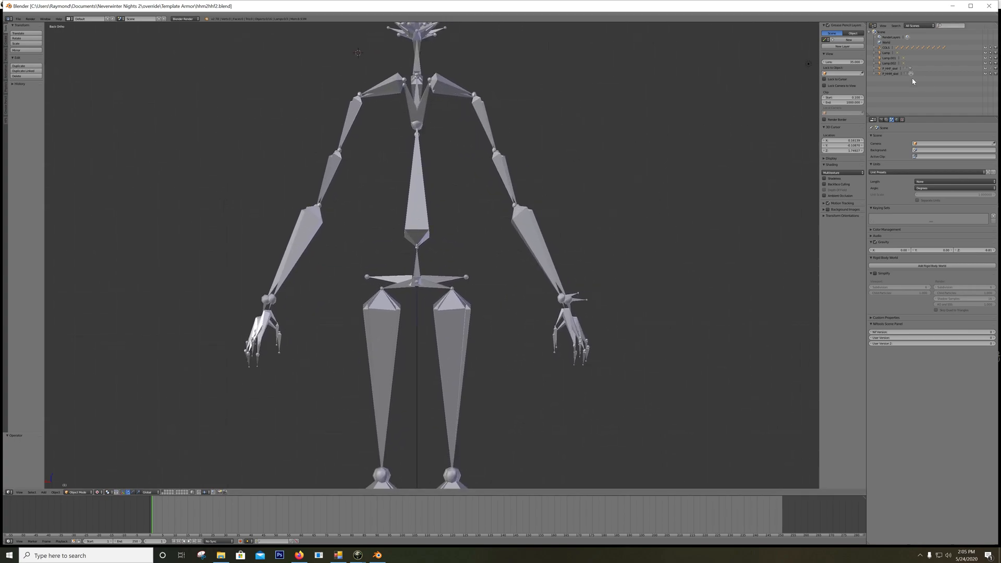
# Select the P_HHM_skel armature, examine its arm bones in both arms, and expand its entry in the Outliner.
pyautogui.click(890, 74)
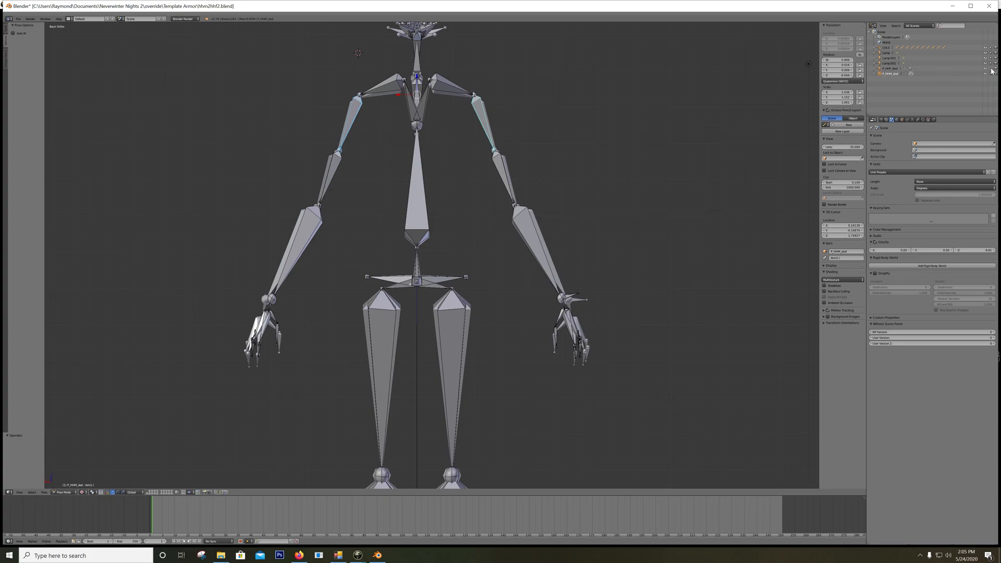
pyautogui.rightClick(504, 171)
pyautogui.rightClick(520, 218)
pyautogui.rightClick(480, 115)
pyautogui.rightClick(354, 118)
pyautogui.rightClick(481, 118)
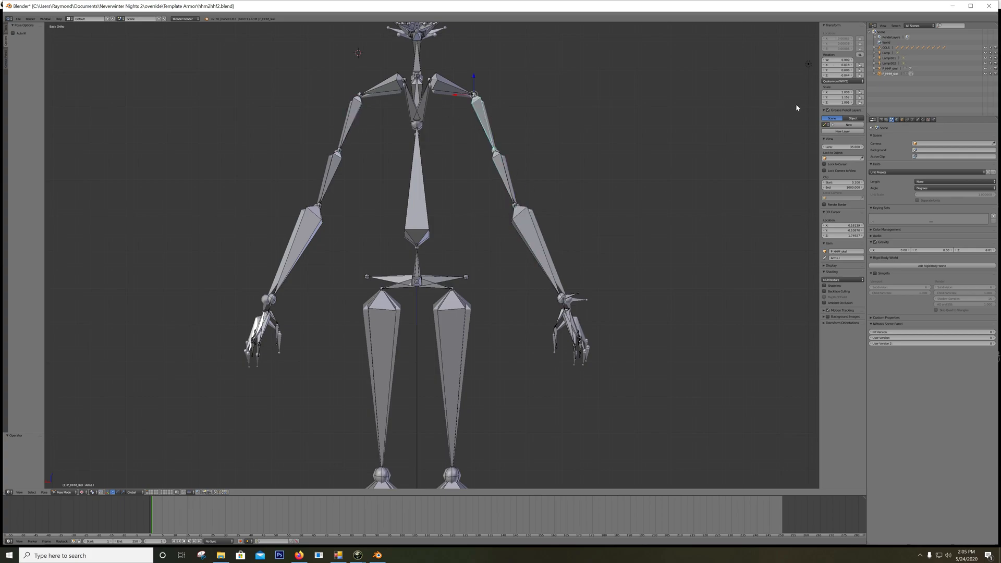
pyautogui.click(874, 73)
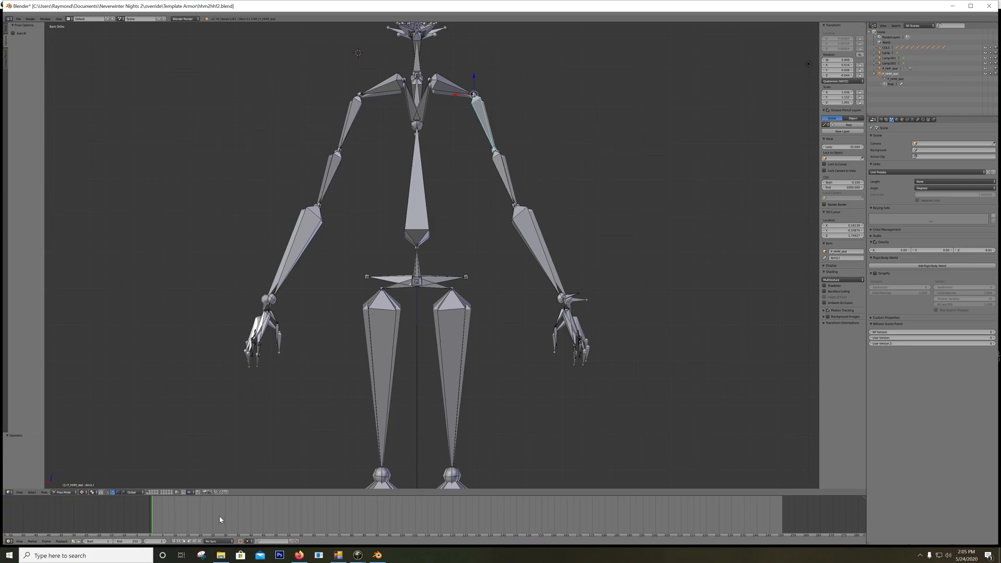
# Import P_HHF_CL_Body01.mdb from the Template Armor folder as a Neverwinter Nights 2 model, enabling Remove Doubles and Find an armature.
pyautogui.click(224, 556)
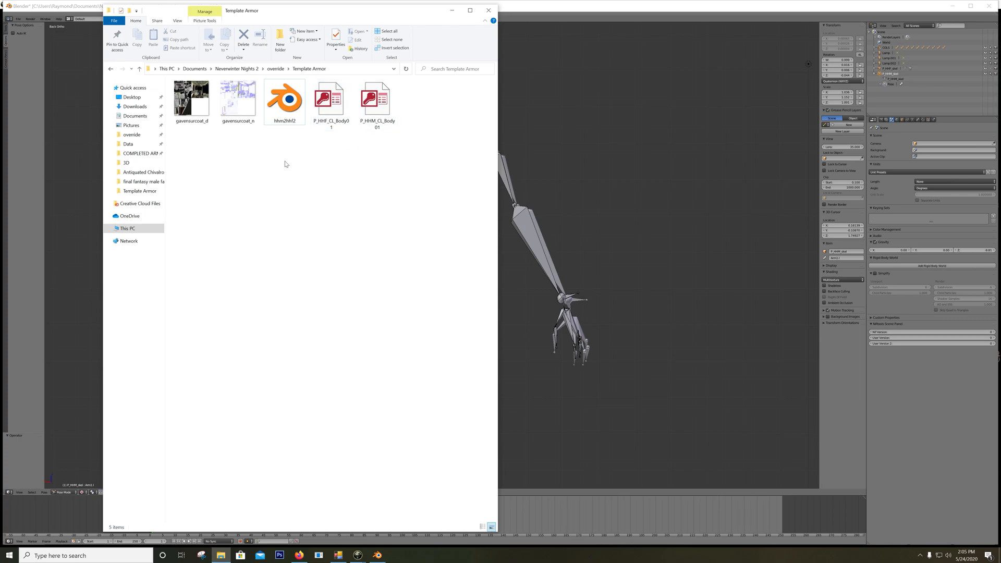
pyautogui.click(488, 11)
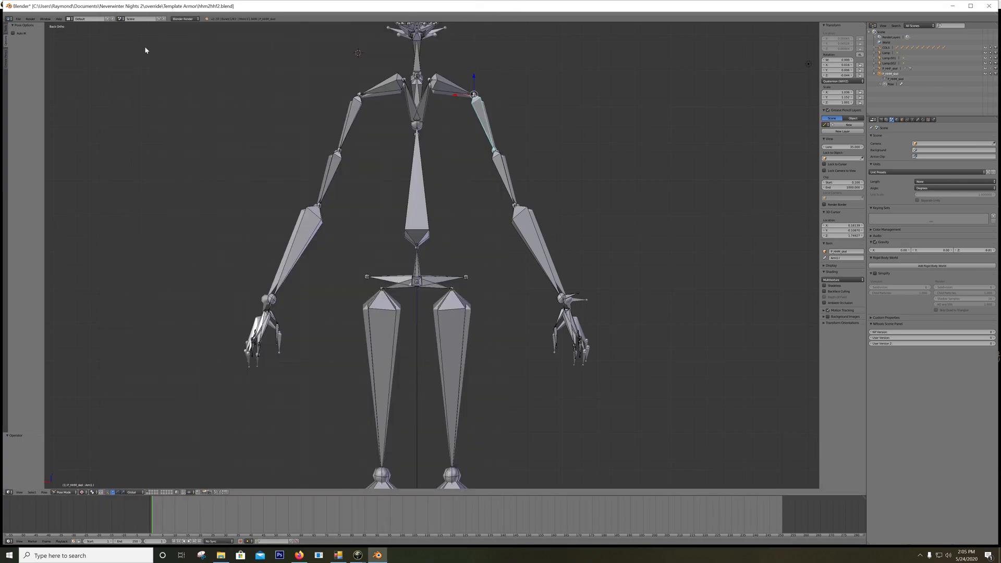
pyautogui.click(18, 19)
pyautogui.moveTo(62, 114)
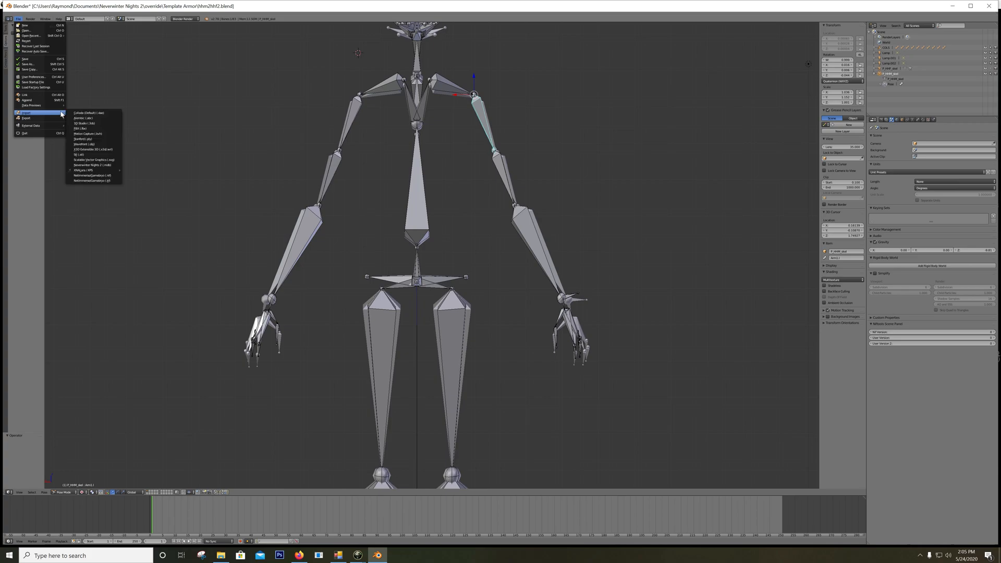
pyautogui.click(93, 165)
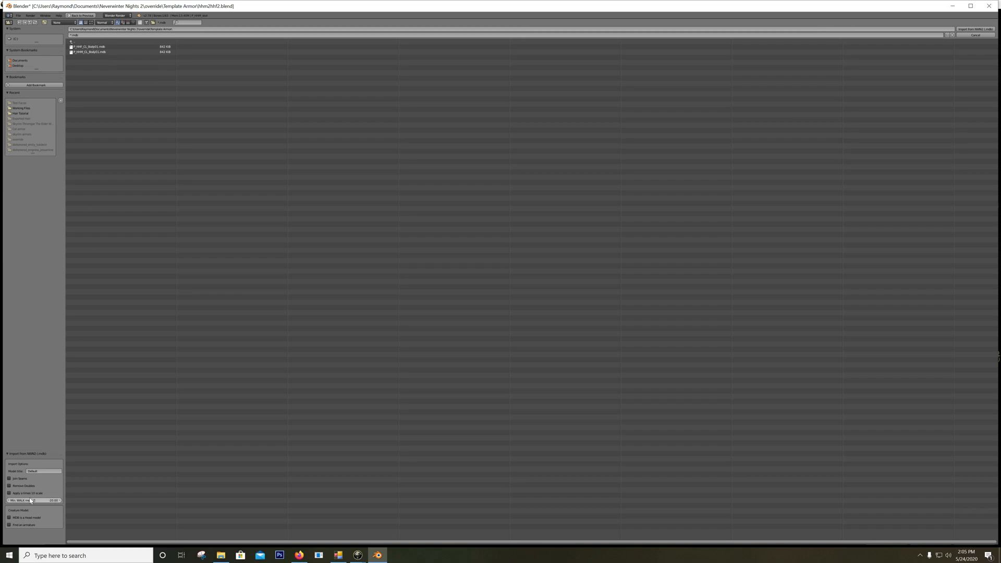
pyautogui.click(8, 485)
pyautogui.click(21, 525)
pyautogui.click(95, 48)
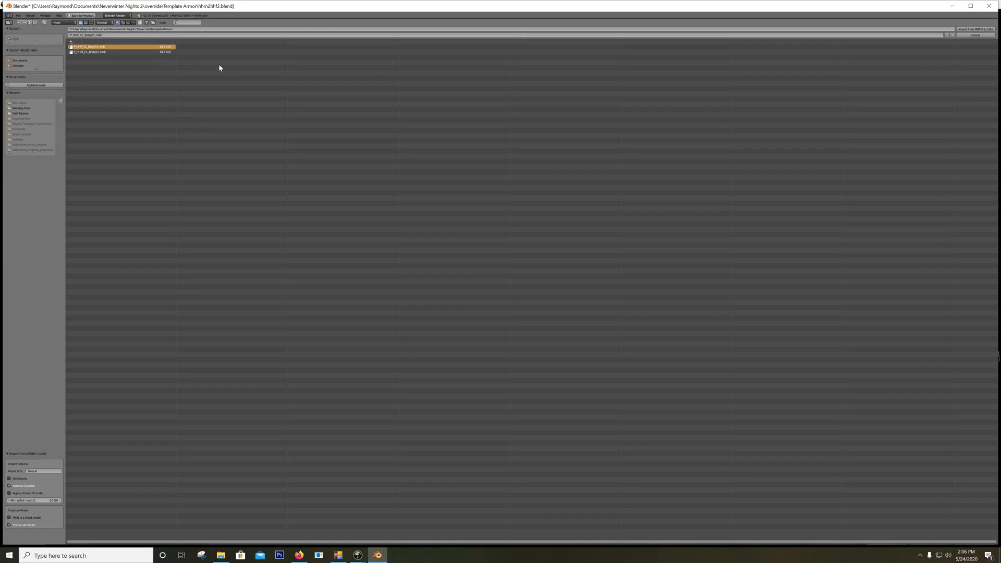
pyautogui.press('Return')
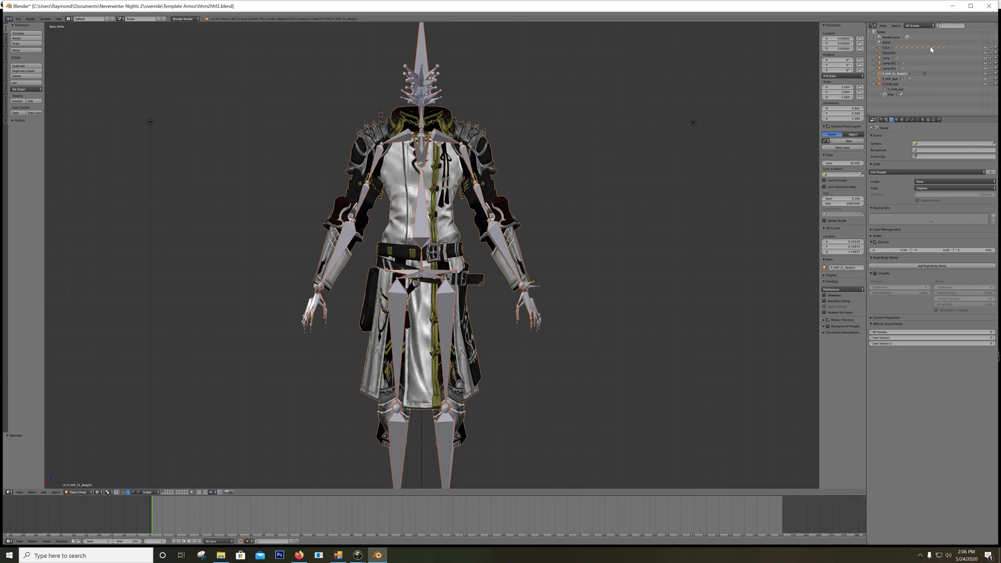
# Delete the duplicate COLS.001 object and its hierarchy from the scene.
pyautogui.scroll(5, 470, 139)
pyautogui.scroll(-4, 469, 140)
pyautogui.scroll(-2, 469, 140)
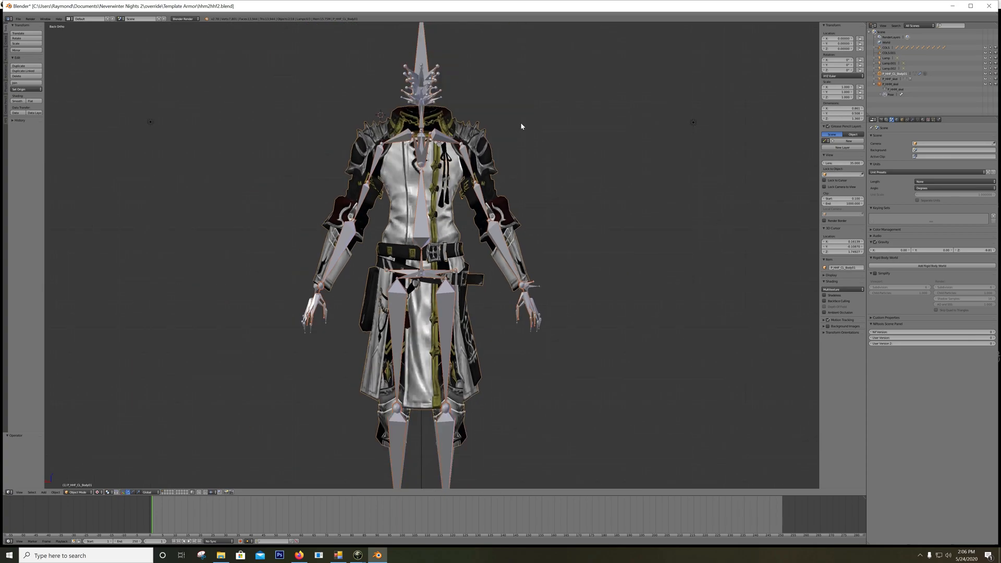
pyautogui.click(888, 53)
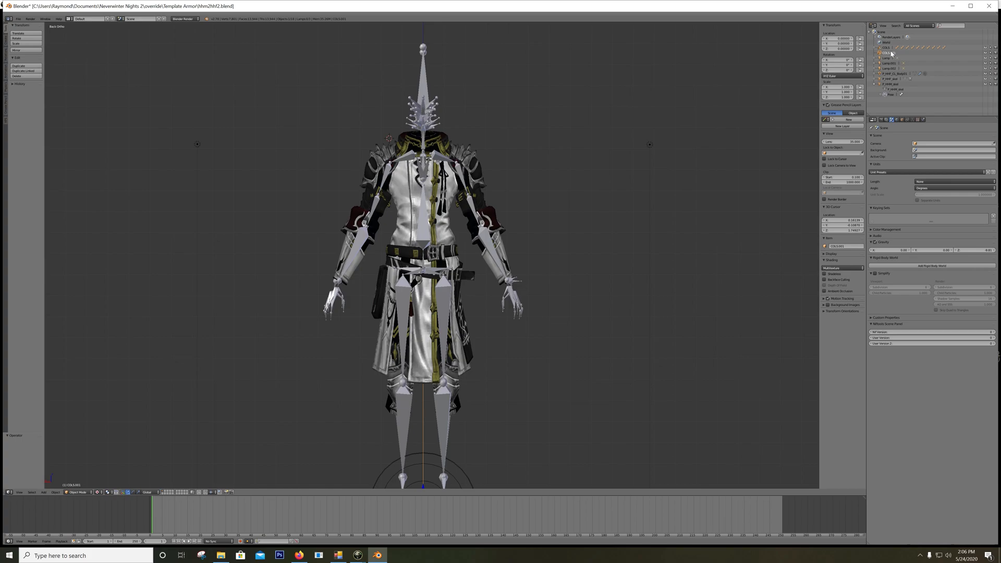
pyautogui.rightClick(892, 52)
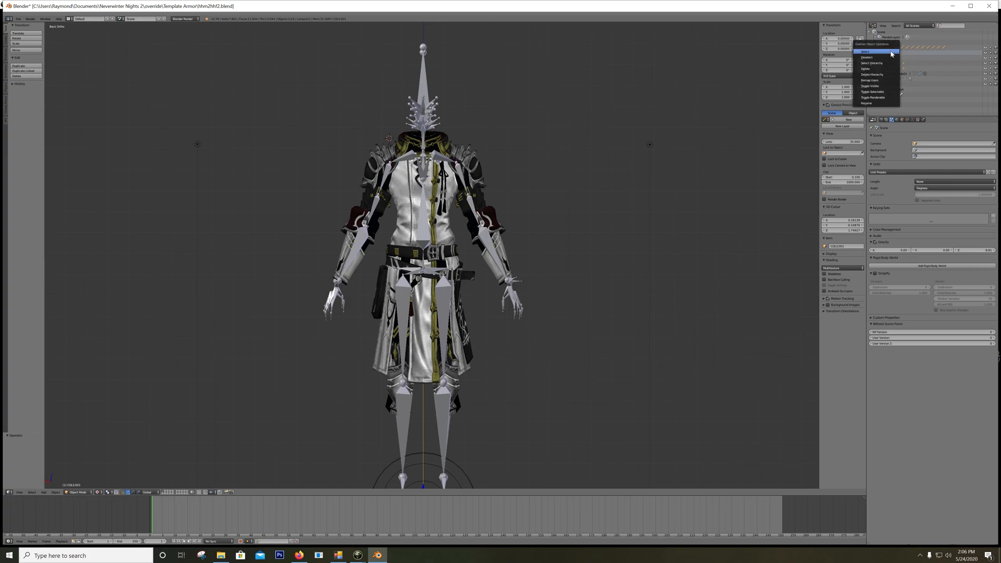
pyautogui.click(881, 76)
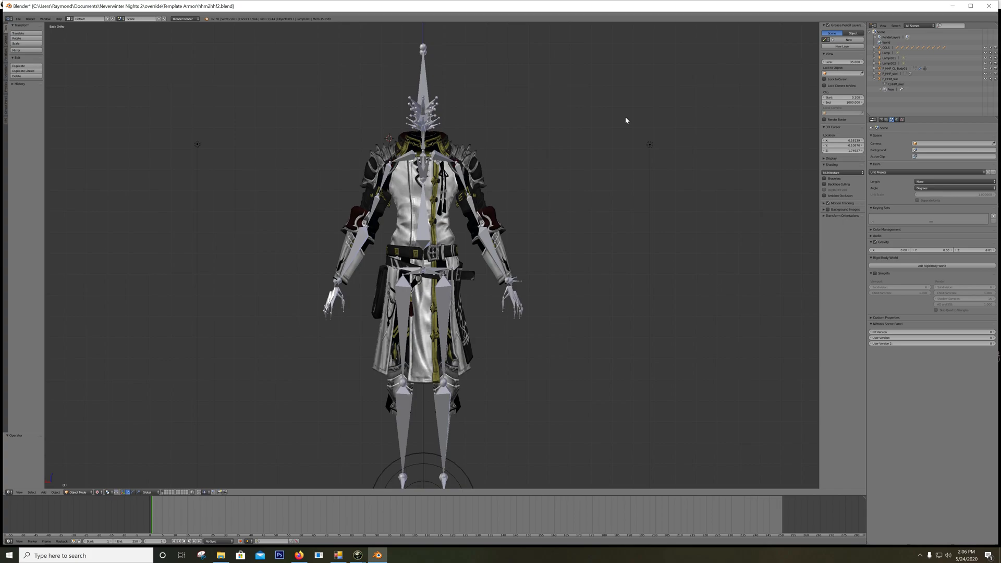
# Apply the P_HHM_skel armature modifier on the P_HHF_CL_Body01 mesh.
pyautogui.click(896, 70)
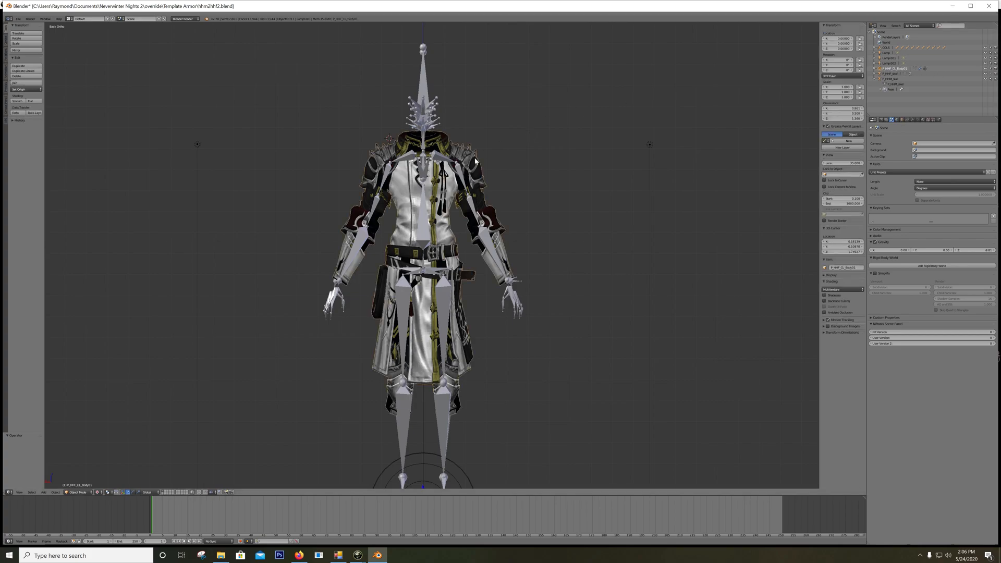
pyautogui.click(913, 119)
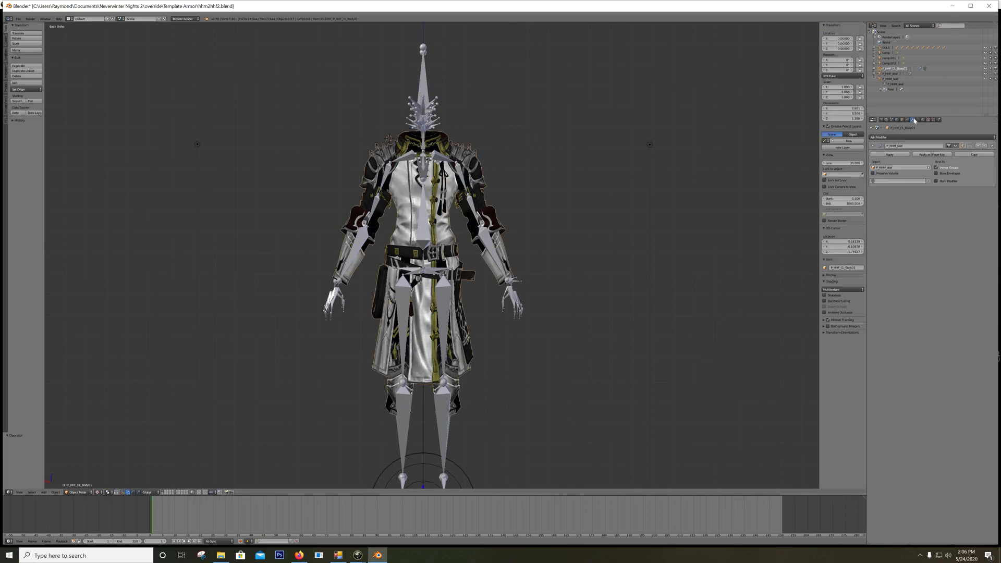
pyautogui.click(890, 154)
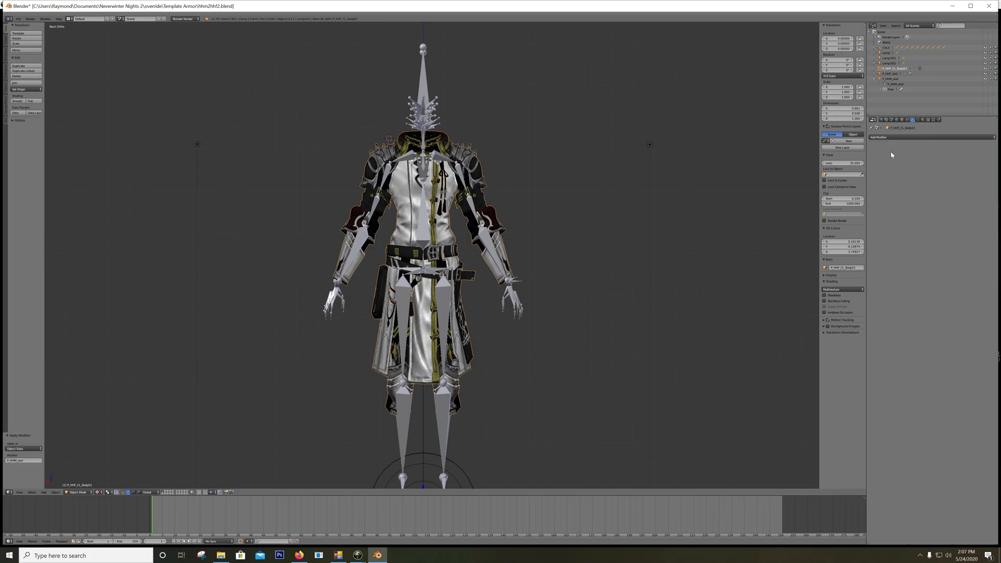
# Delete the P_HHM_skel armature together with its hierarchy.
pyautogui.click(892, 79)
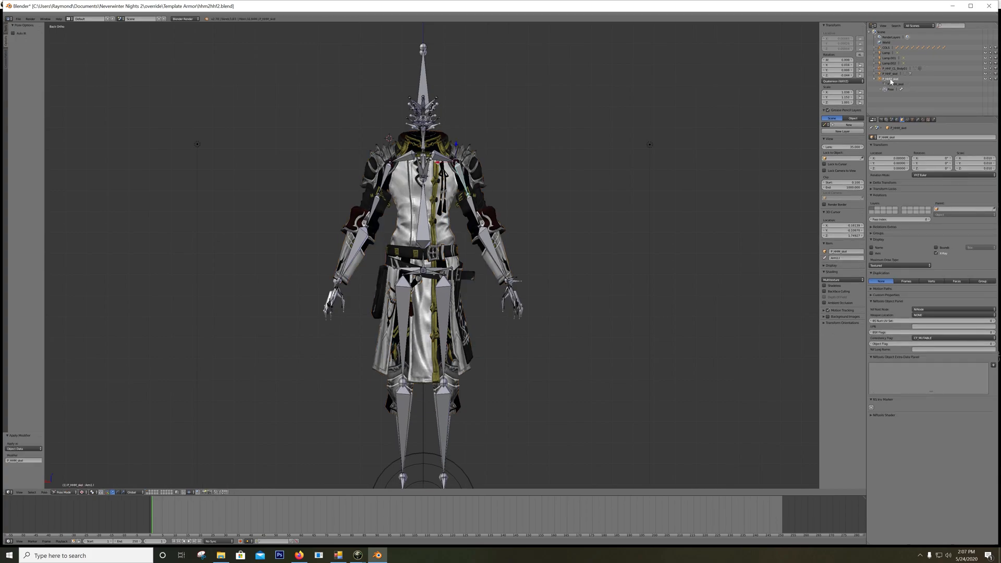
pyautogui.rightClick(891, 80)
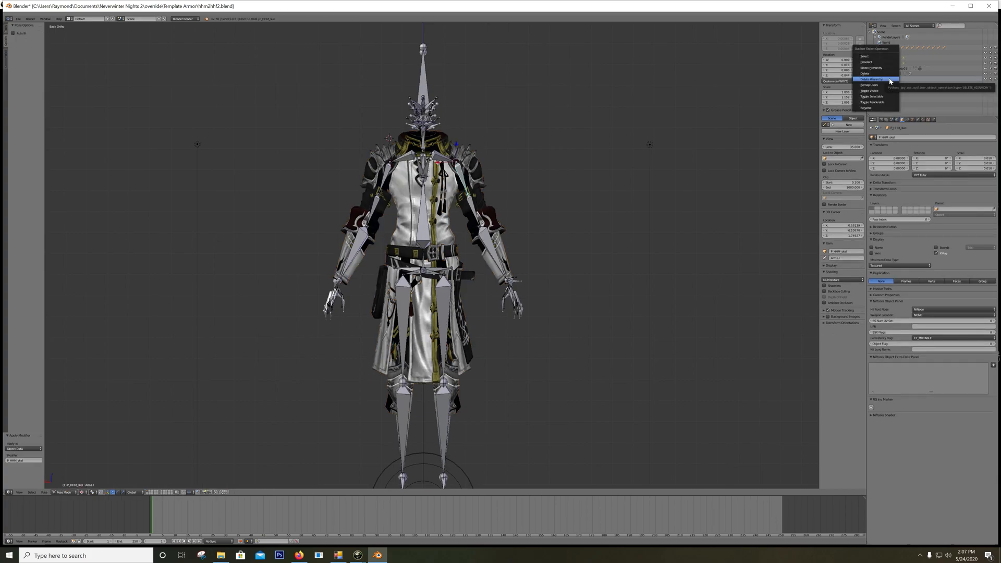
pyautogui.click(890, 80)
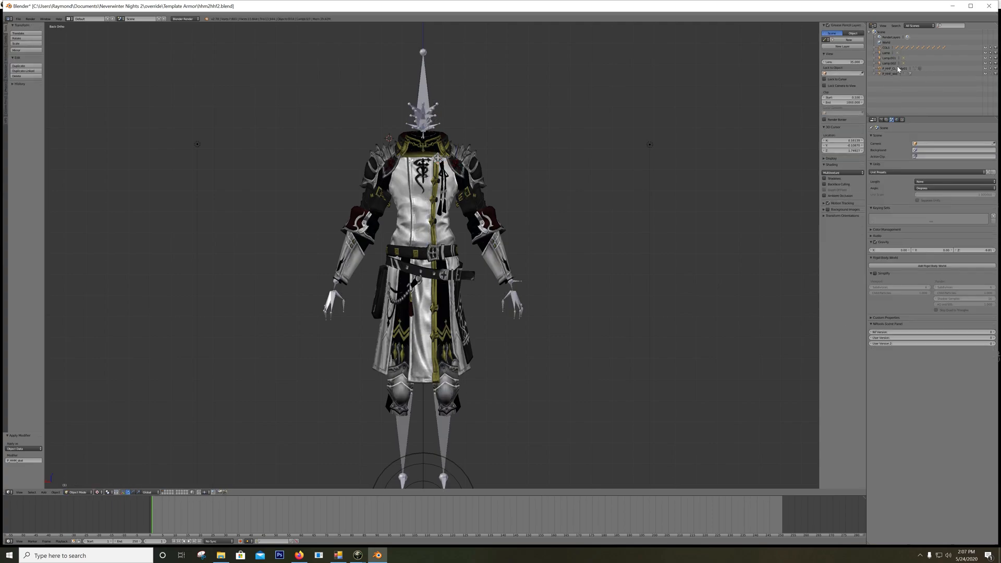
# Add an Armature modifier to the P_HHF_CL_Body01 mesh with P_HHF_skel as its object.
pyautogui.click(898, 69)
pyautogui.click(912, 119)
pyautogui.click(905, 137)
pyautogui.click(935, 150)
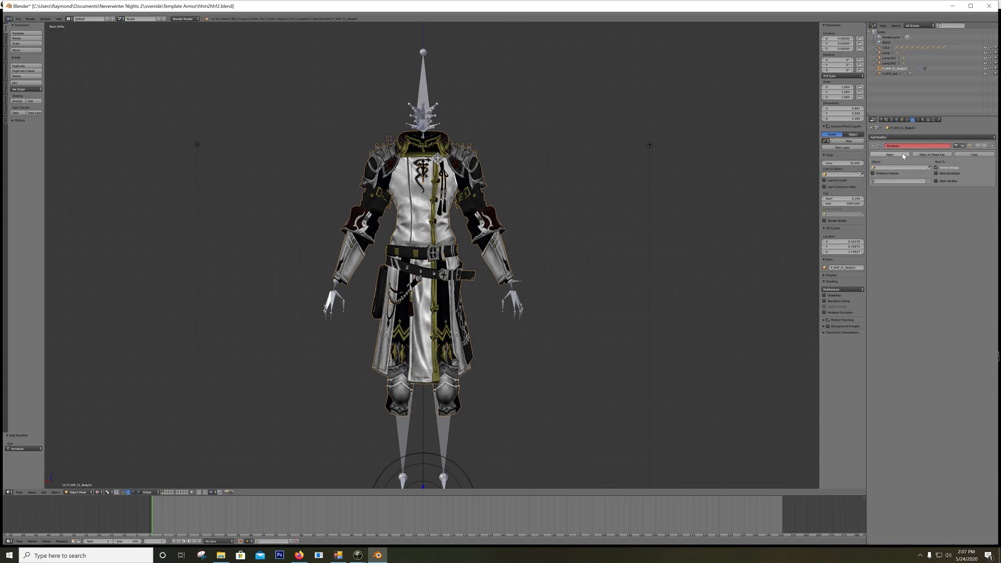
pyautogui.click(896, 168)
pyautogui.click(888, 172)
pyautogui.write('P_HHF_skel')
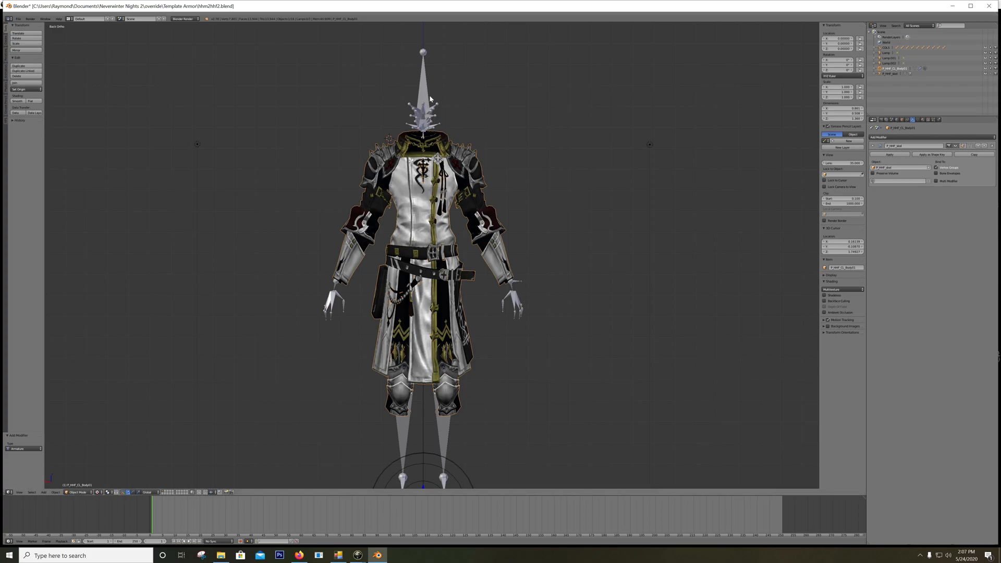
# Export the model in Neverwinter Nights 2 format over P_HHF_CL_Body01.mdb, with the TS Space and Alpha Test options enabled.
pyautogui.click(19, 18)
pyautogui.moveTo(32, 119)
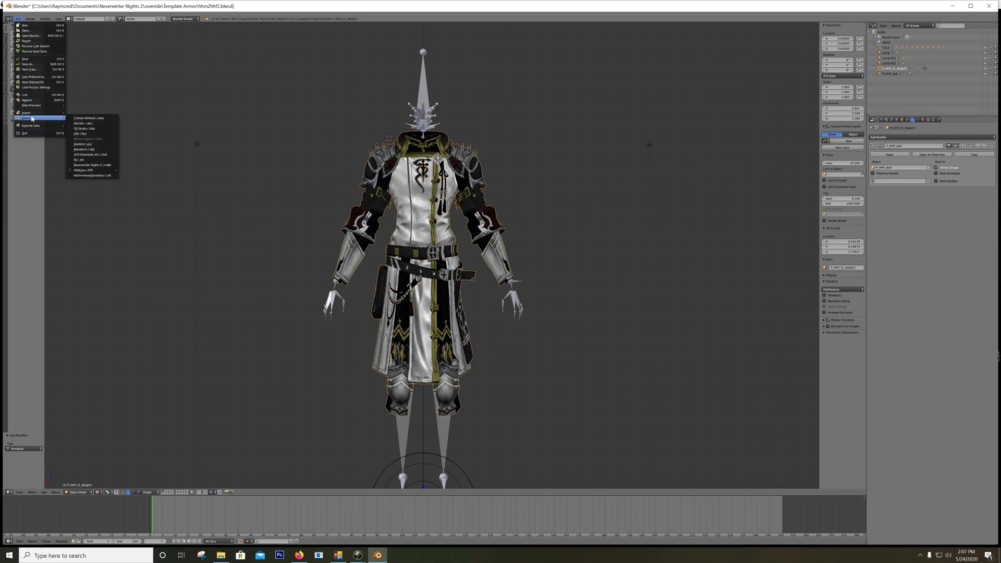
pyautogui.click(92, 165)
pyautogui.click(29, 510)
pyautogui.click(18, 527)
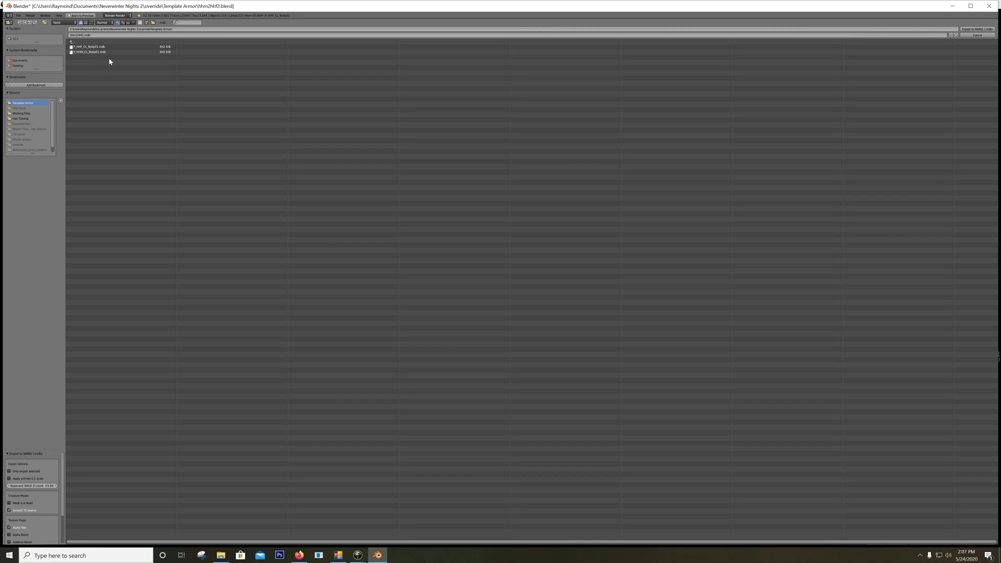
pyautogui.click(138, 47)
pyautogui.press('Return')
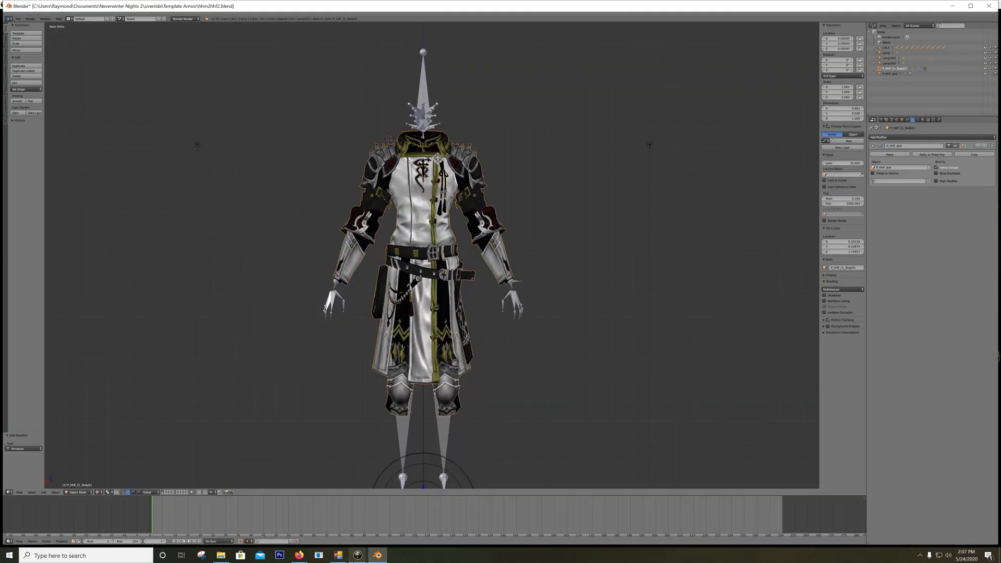
# Switch to Neverwinter Nights 2 and toggle the human from female to male and back to reload the female armor.
pyautogui.click(357, 556)
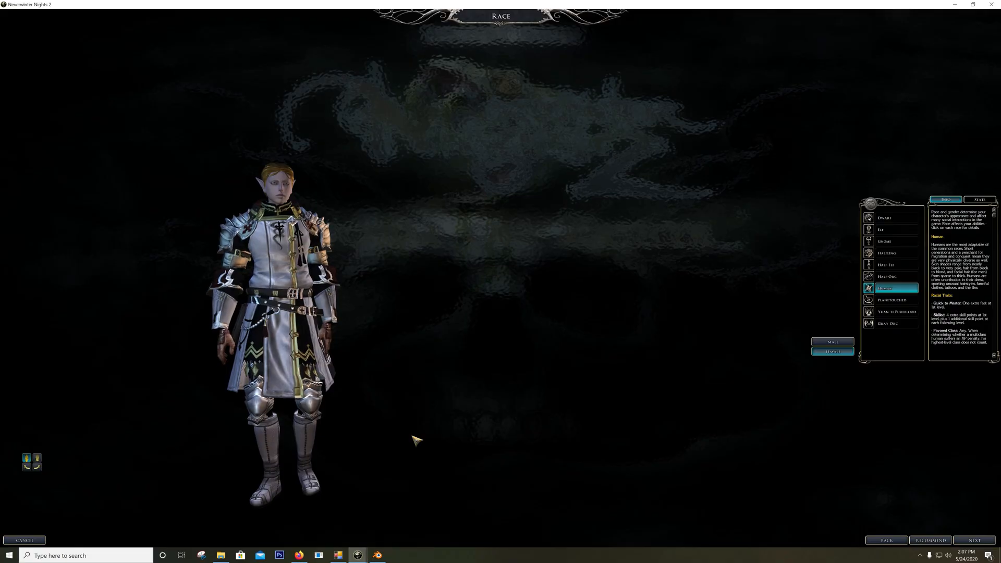
pyautogui.click(832, 342)
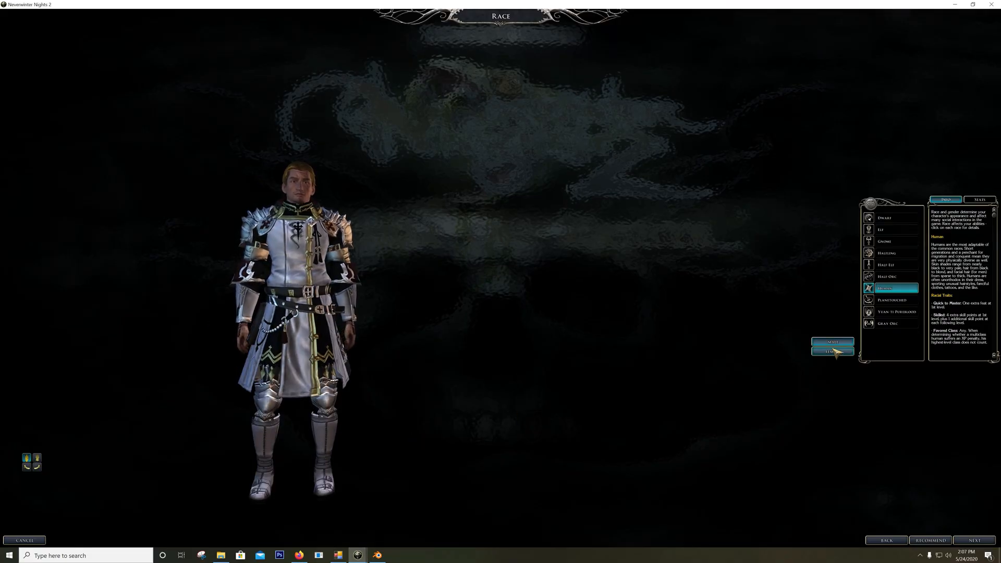
pyautogui.click(832, 351)
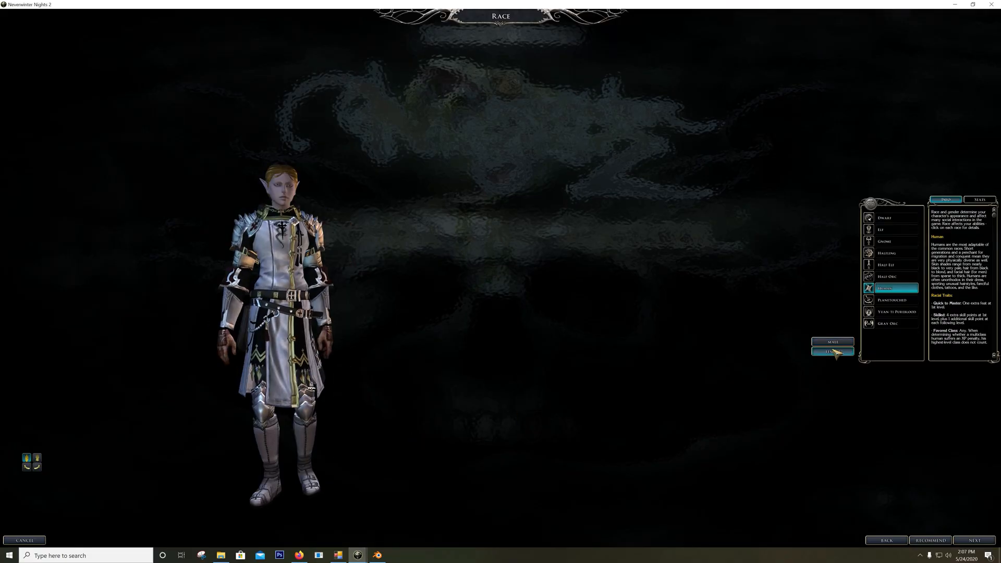
# Rotate the female human in both directions to examine the converted armor's fit from the front, sides and back.
pyautogui.click(37, 467)
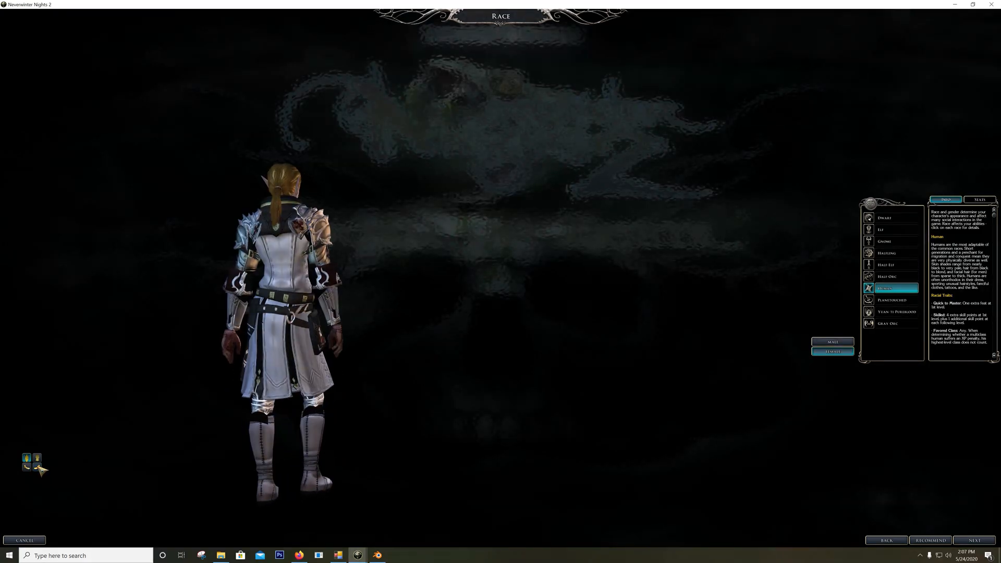
pyautogui.click(37, 467)
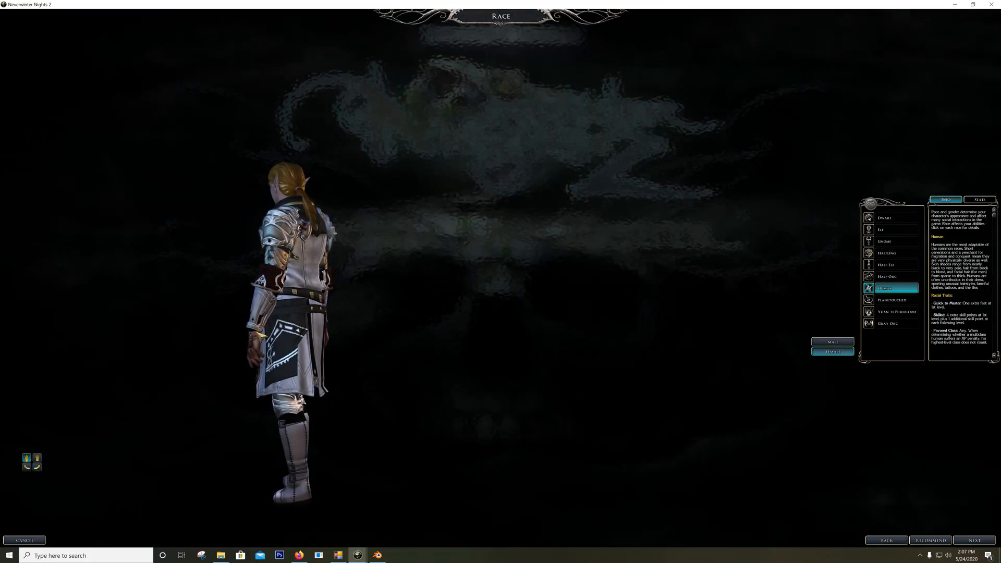
pyautogui.click(37, 467)
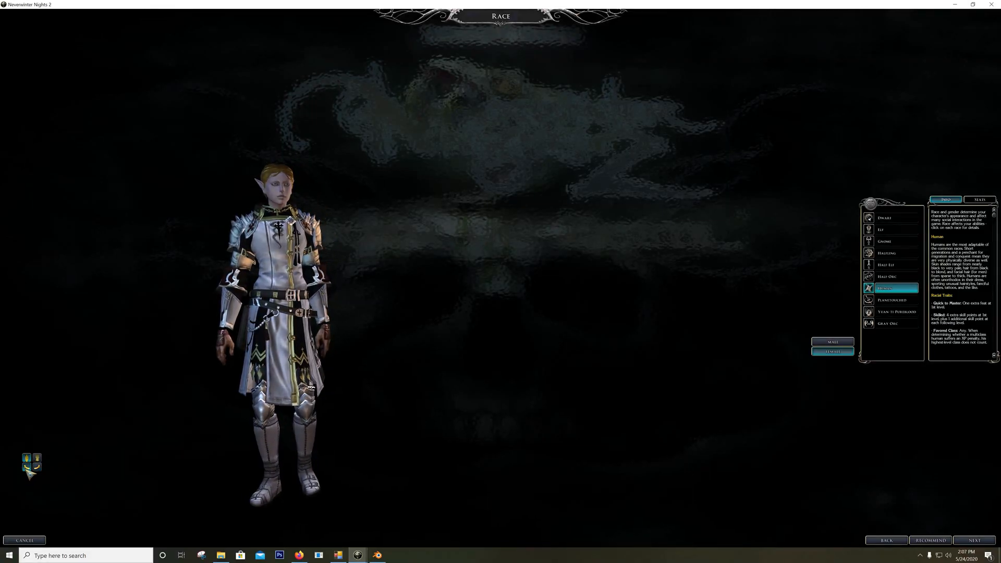
pyautogui.click(27, 468)
pyautogui.click(26, 468)
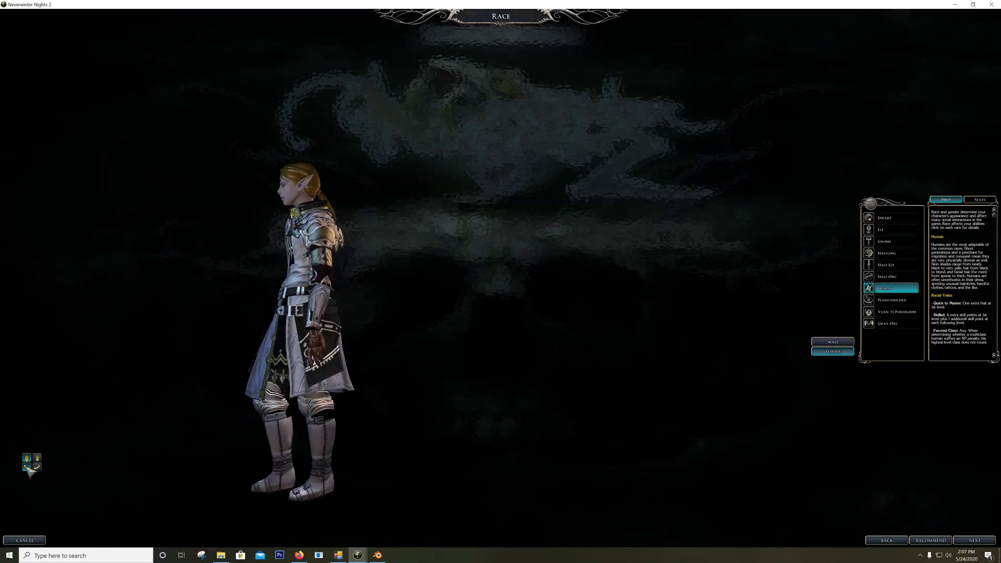
pyautogui.click(27, 467)
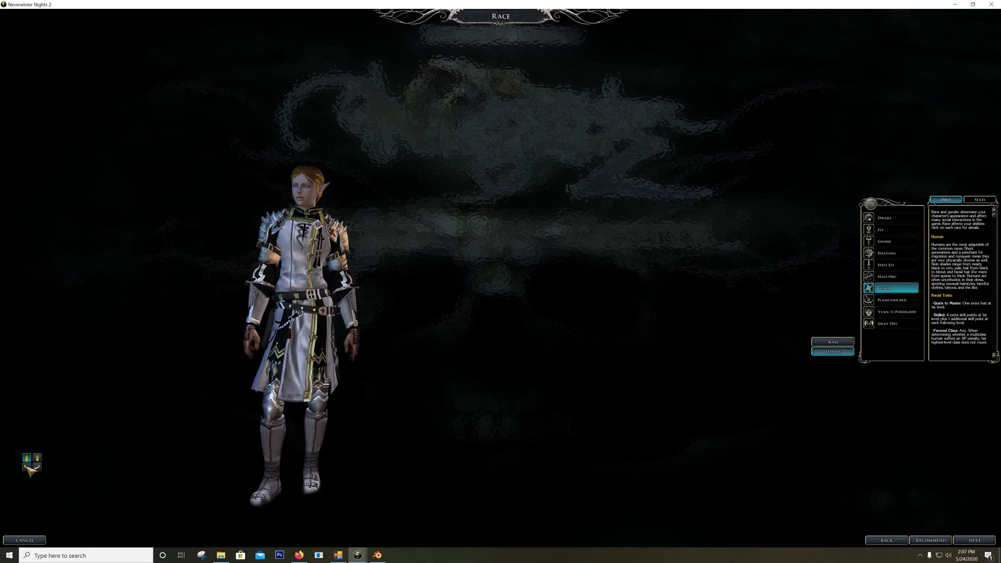
pyautogui.click(32, 461)
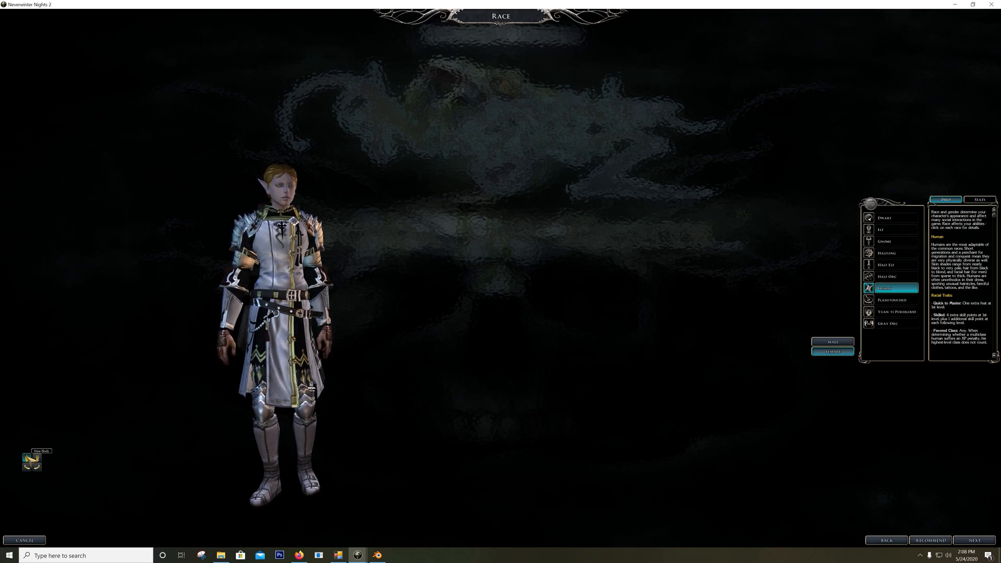
pyautogui.moveTo(38, 467)
pyautogui.mouseDown()
pyautogui.moveTo(27, 467)
pyautogui.moveTo(38, 467)
pyautogui.mouseUp()
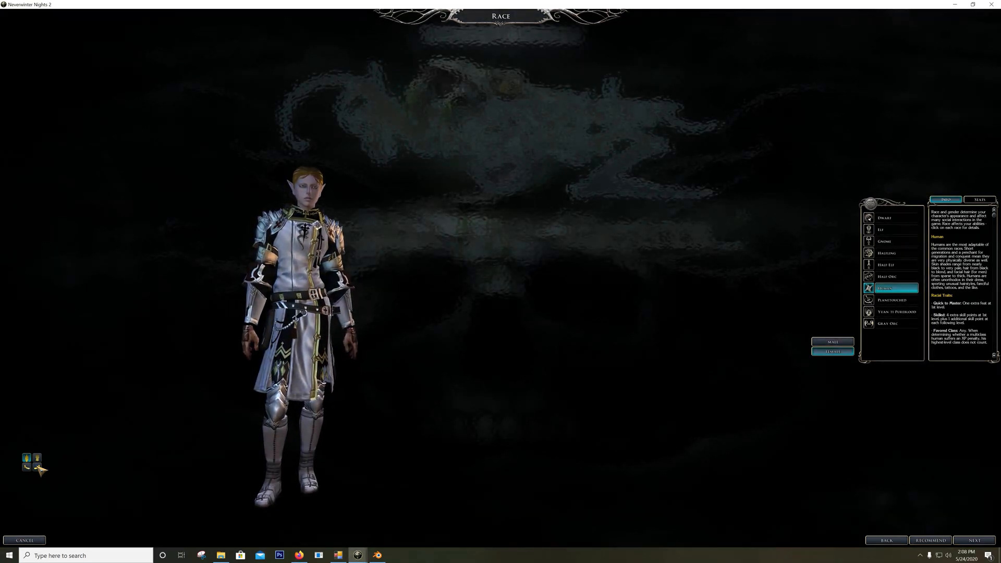
pyautogui.moveTo(38, 467); pyautogui.dragTo(38, 468)
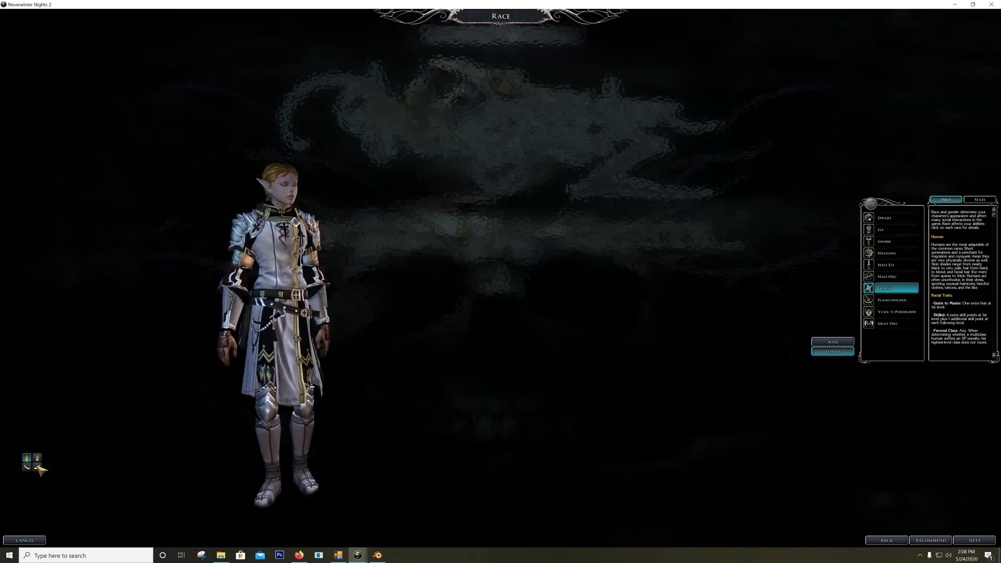
pyautogui.moveTo(38, 467); pyautogui.dragTo(38, 468)
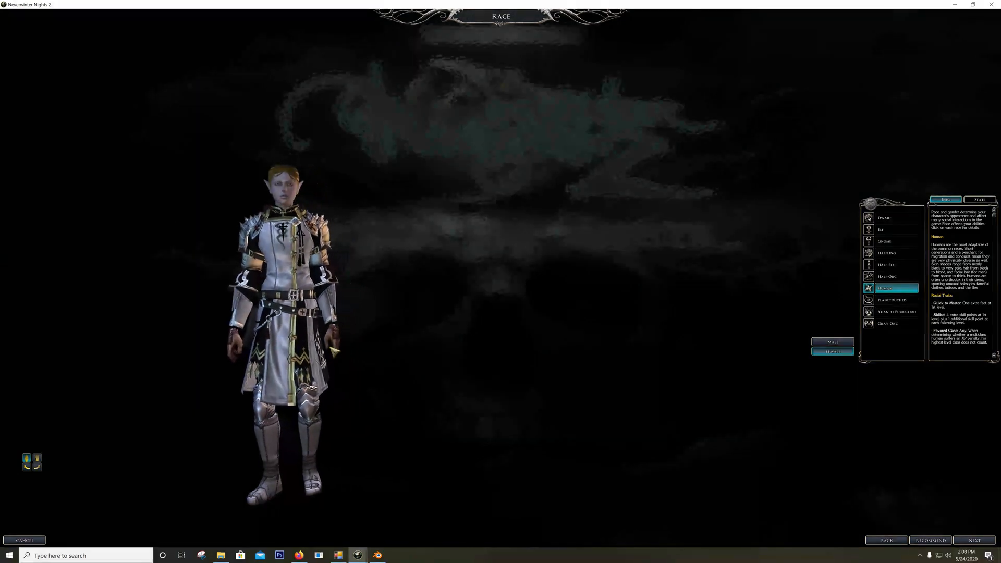
pyautogui.click(34, 467)
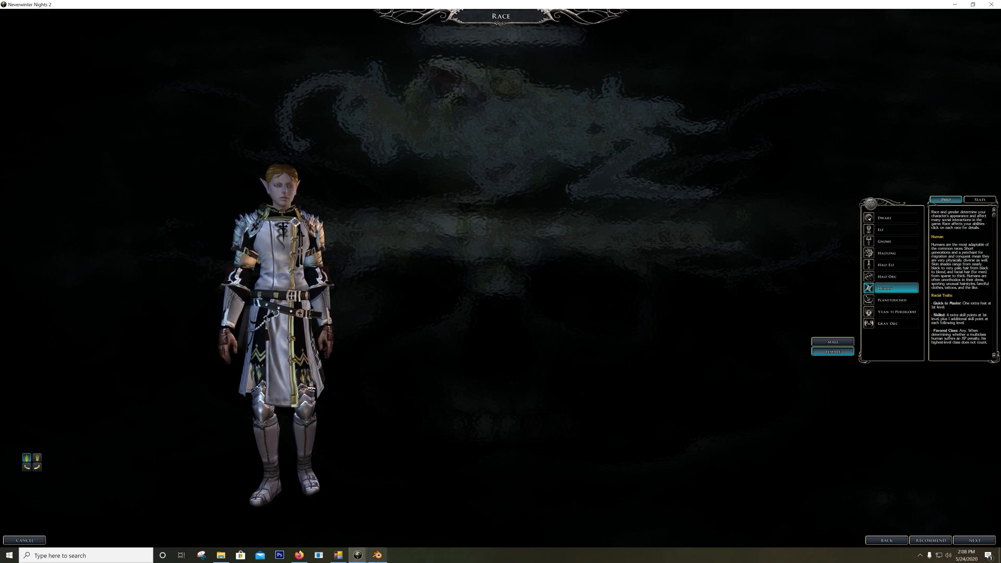
pyautogui.moveTo(374, 558)
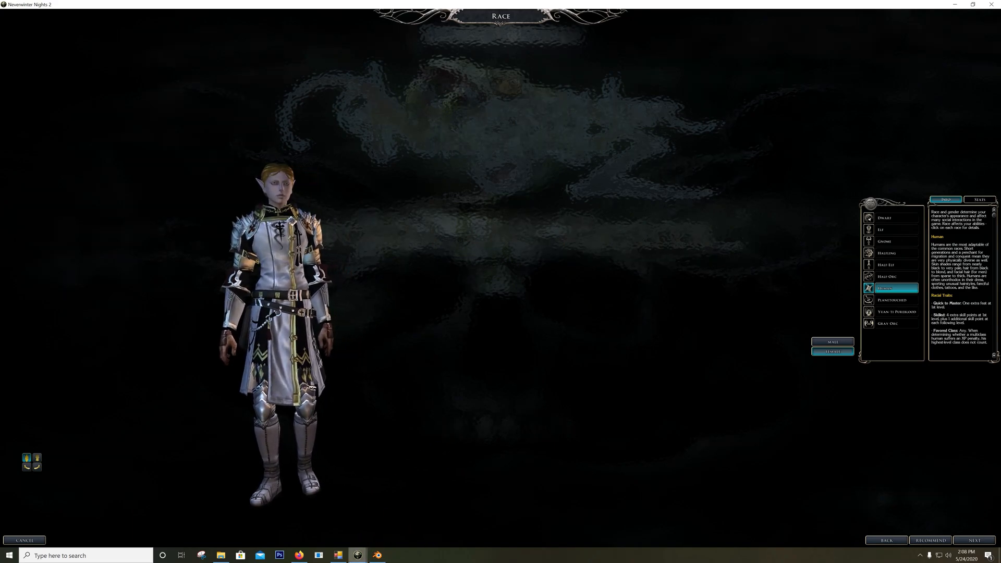
# Switch to Blender and examine how the armor's forearm cuff lines up with the wrist and hand bones.
pyautogui.click(378, 555)
pyautogui.click(563, 137)
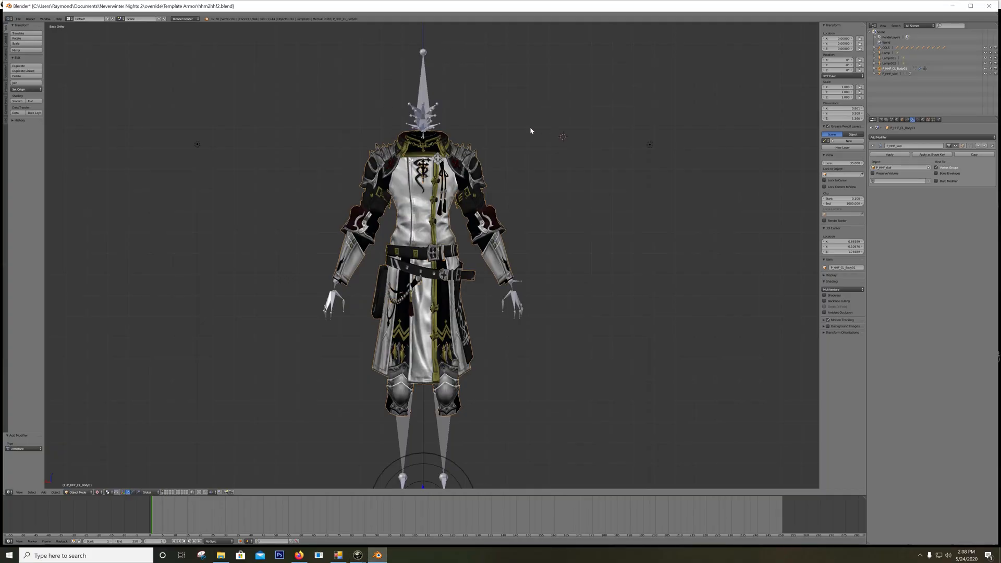
pyautogui.scroll(2, 365, 233)
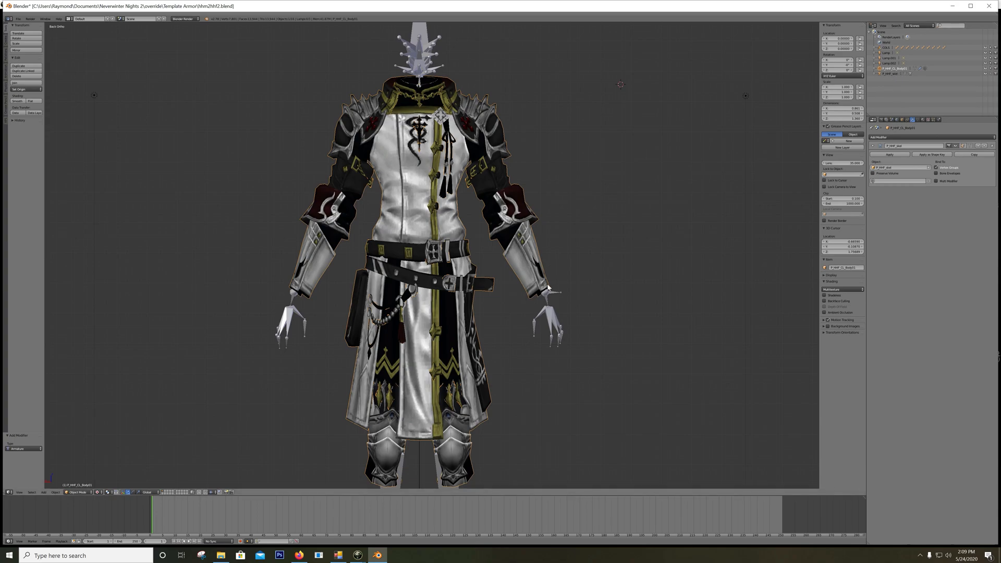
pyautogui.scroll(4, 551, 298)
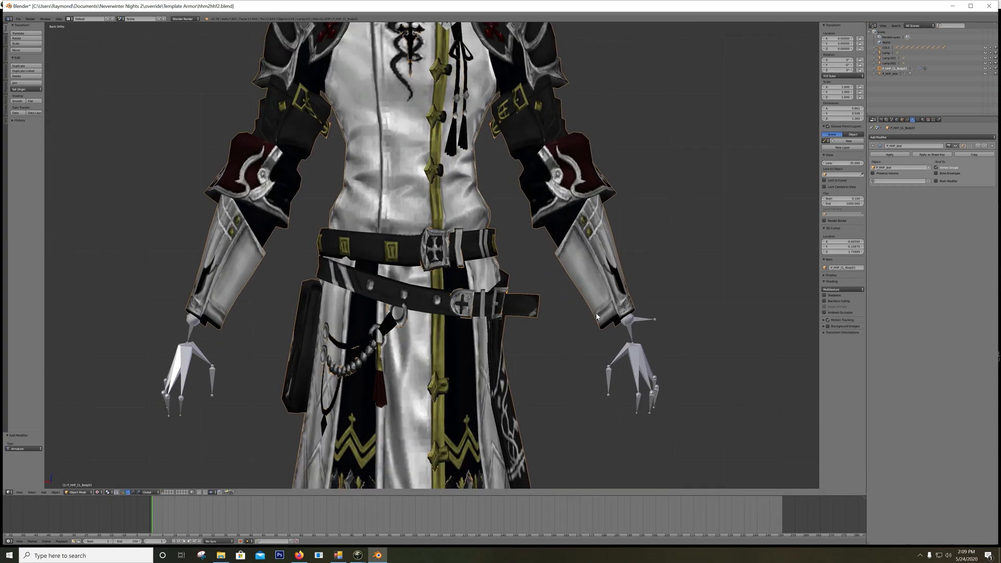
pyautogui.scroll(4, 354, 217)
pyautogui.keyDown('shift'); pyautogui.moveTo(362, 137); pyautogui.dragTo(469, 228, button='middle'); pyautogui.keyUp('shift')
pyautogui.scroll(2, 466, 198)
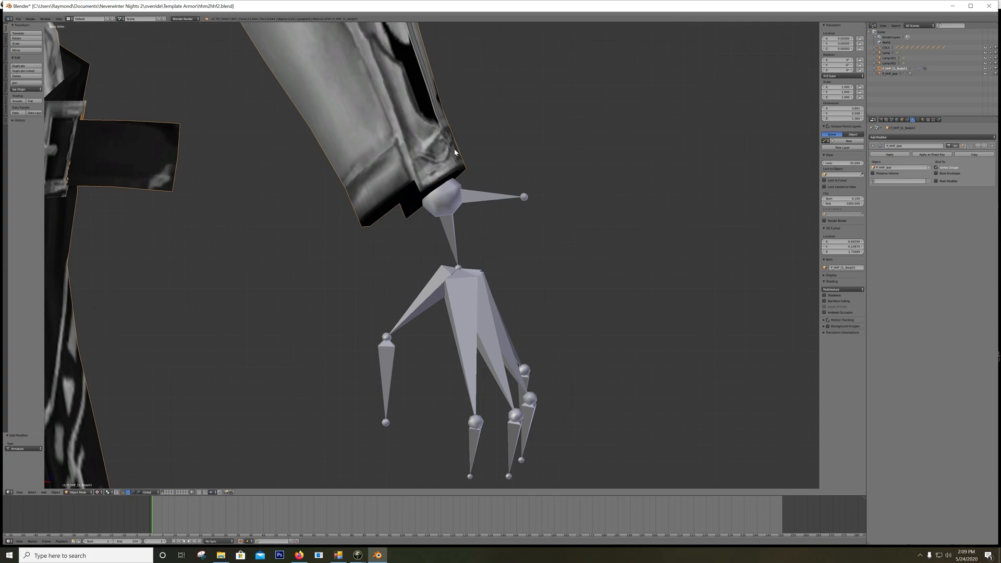
pyautogui.scroll(-7, 444, 182)
pyautogui.keyDown('shift'); pyautogui.moveTo(378, 122); pyautogui.dragTo(465, 194, button='middle'); pyautogui.keyUp('shift')
pyautogui.scroll(-1, 458, 193)
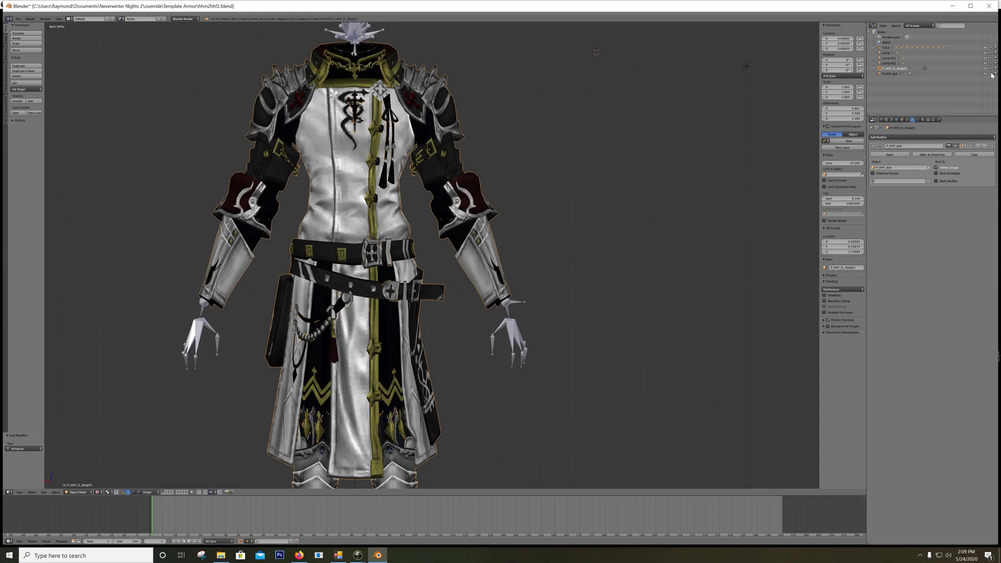
# Duplicate the P_HHF_skel armature and leave the copy at the original's position.
pyautogui.rightClick(509, 329)
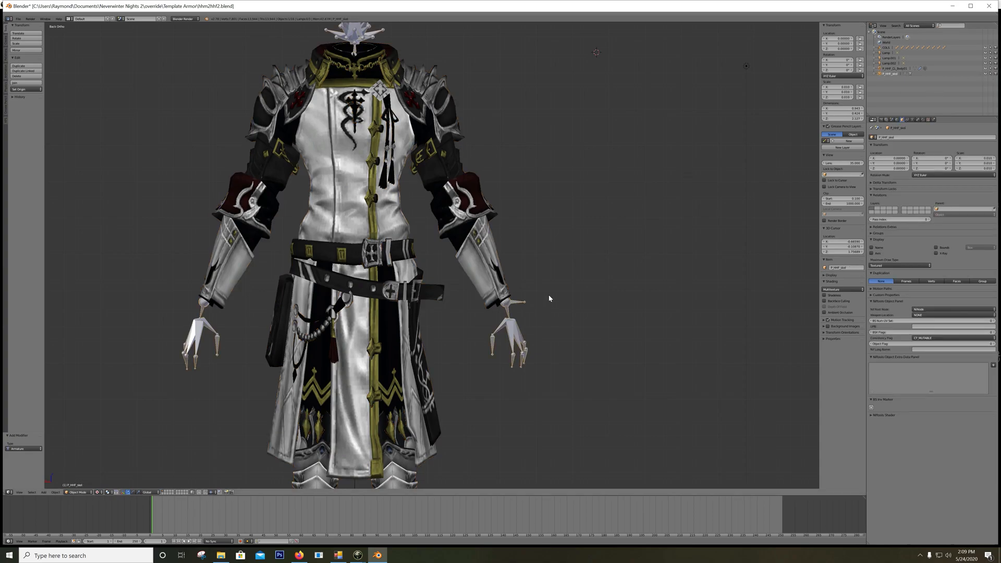
pyautogui.hotkey('shift', 'd')
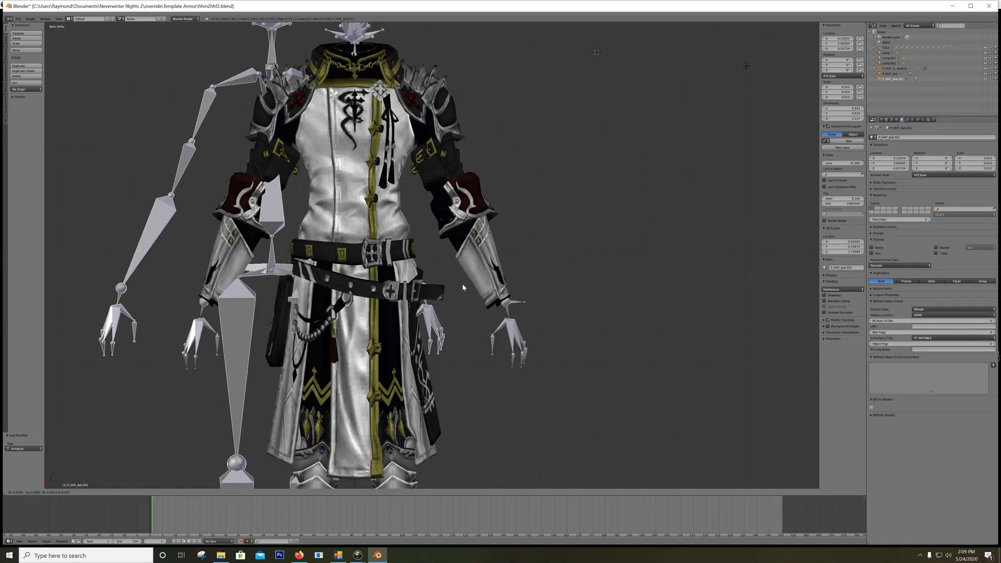
pyautogui.rightClick(287, 295)
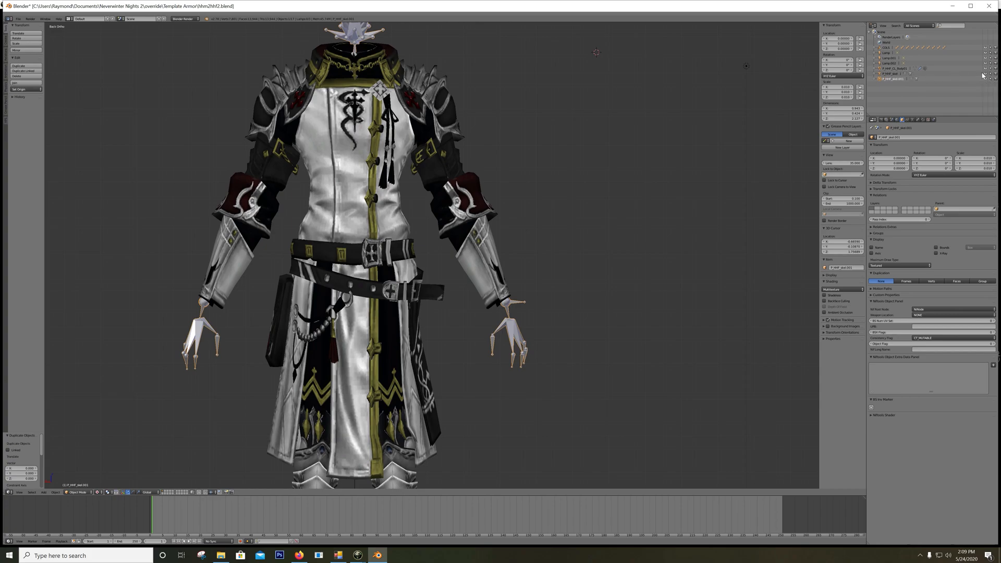
# Enable X-Ray display for the duplicated skeleton so its bones draw in front of the armor.
pyautogui.click(888, 74)
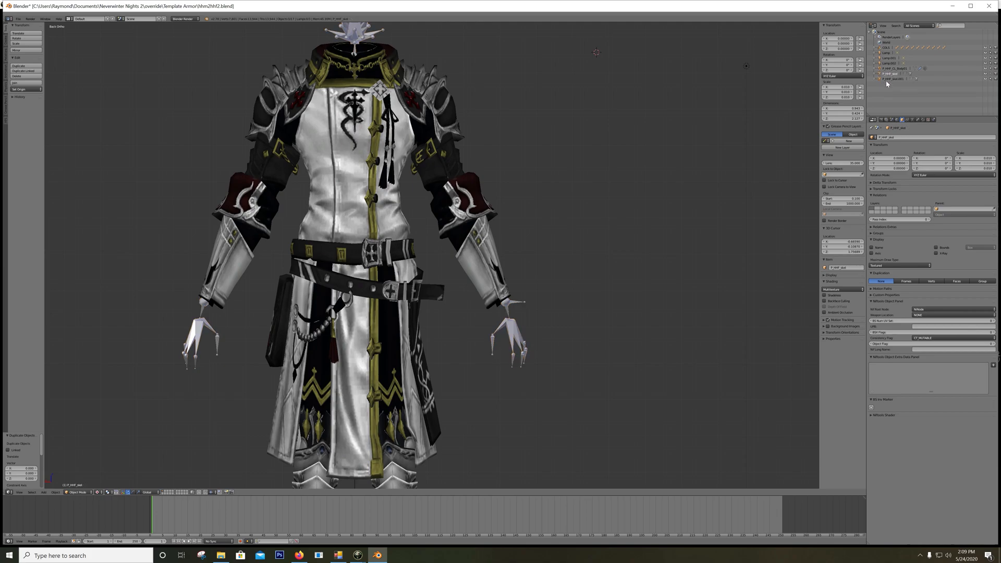
pyautogui.click(888, 80)
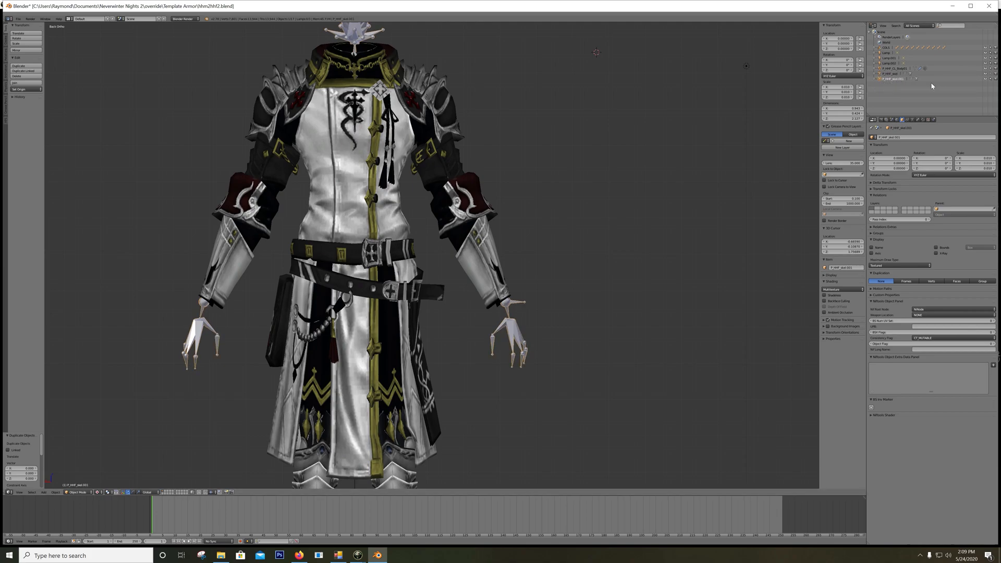
pyautogui.click(875, 79)
pyautogui.click(912, 120)
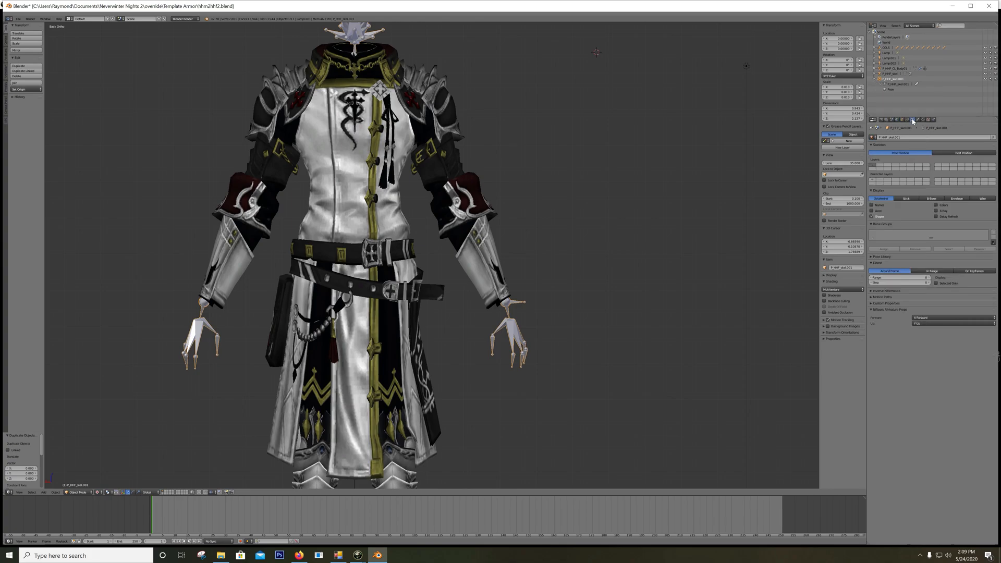
pyautogui.click(936, 211)
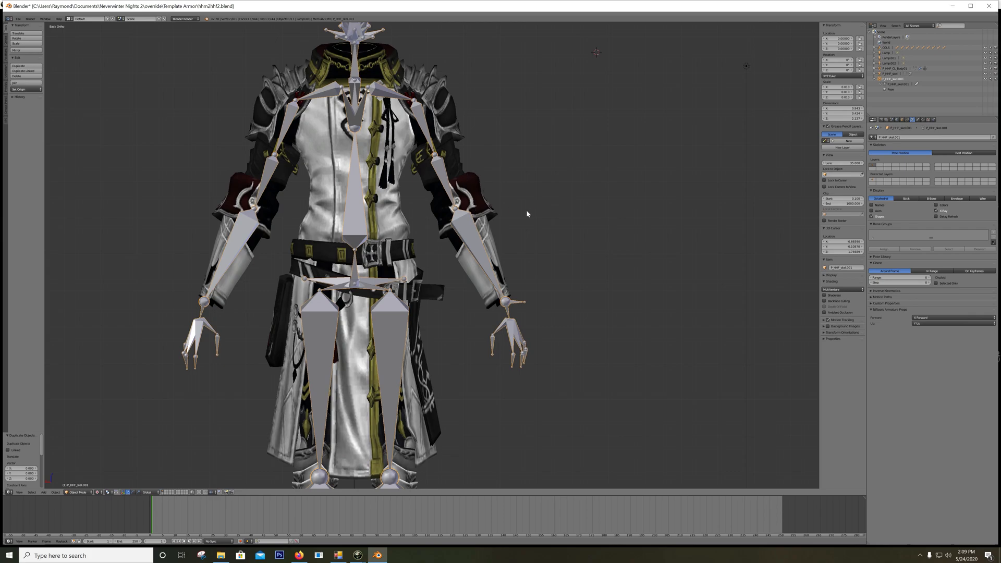
pyautogui.scroll(-1, 558, 209)
pyautogui.scroll(-2, 518, 227)
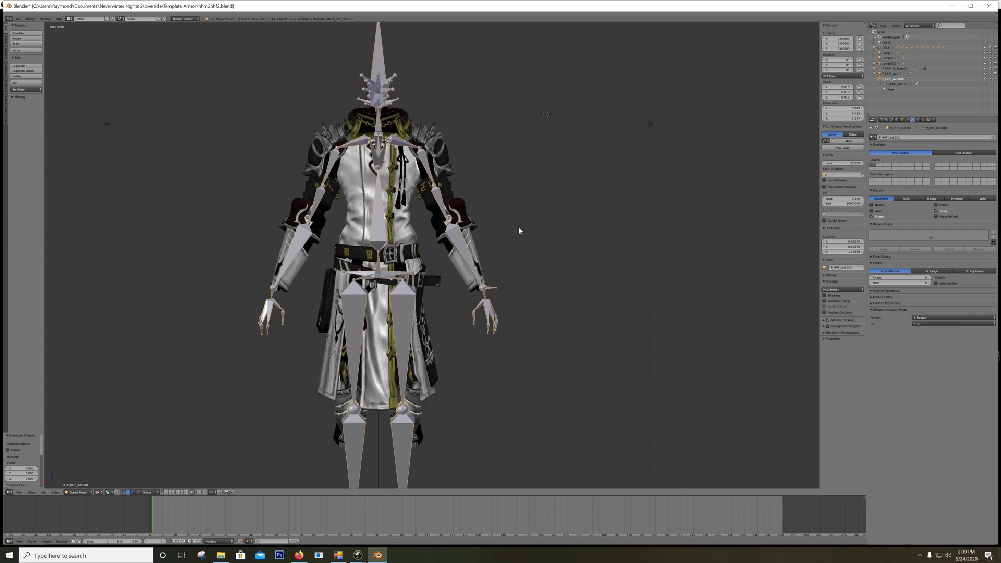
pyautogui.scroll(2, 506, 238)
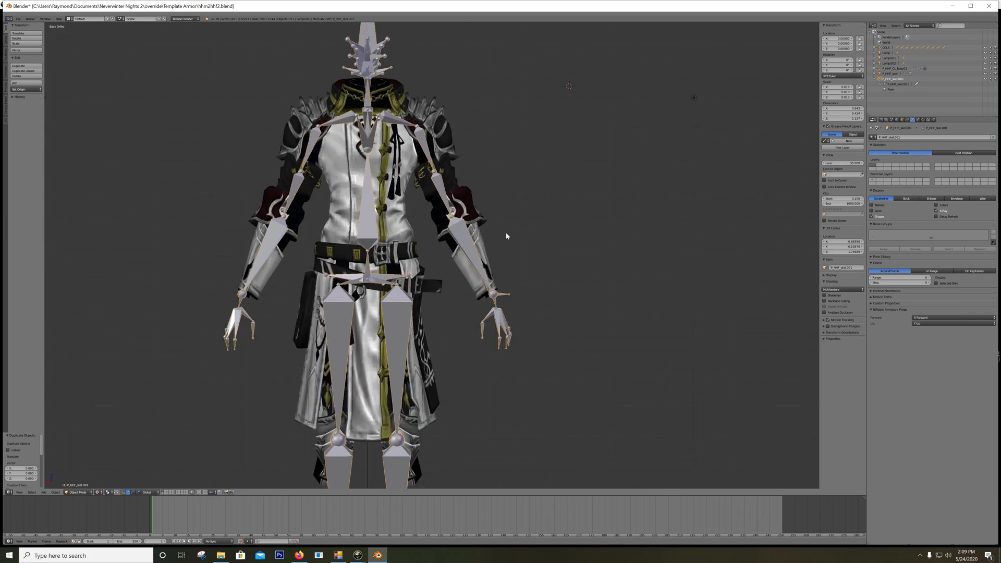
# Change the Armature modifier's object on the P_HHF_CL_Body01 mesh to the duplicate P_HHF_skel.001.
pyautogui.click(901, 69)
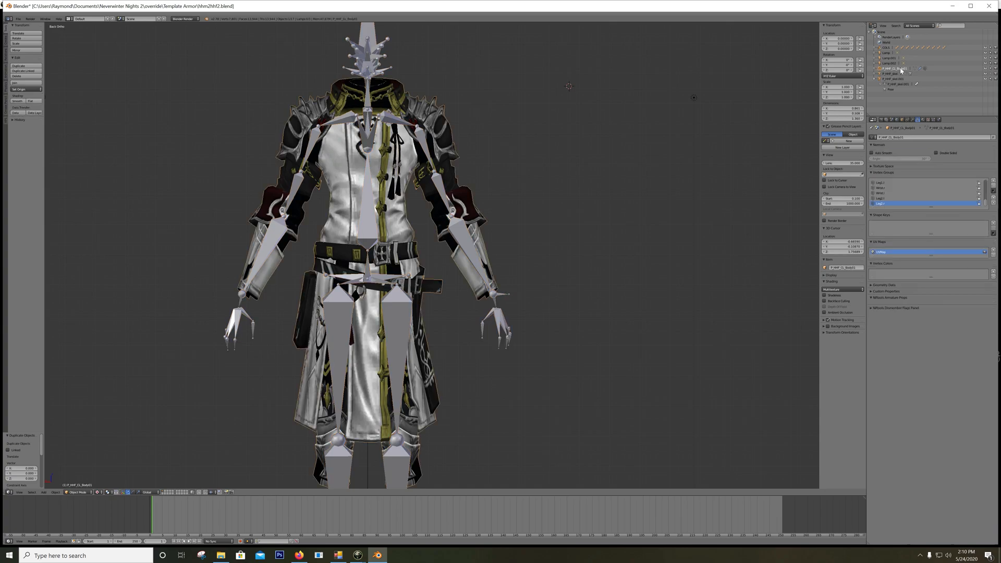
pyautogui.click(913, 120)
pyautogui.click(896, 168)
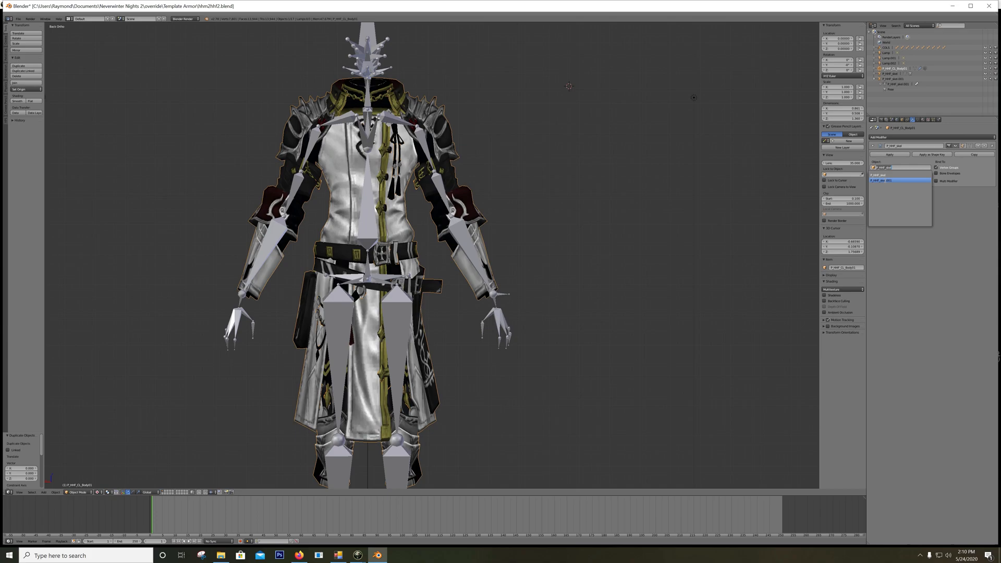
pyautogui.click(885, 180)
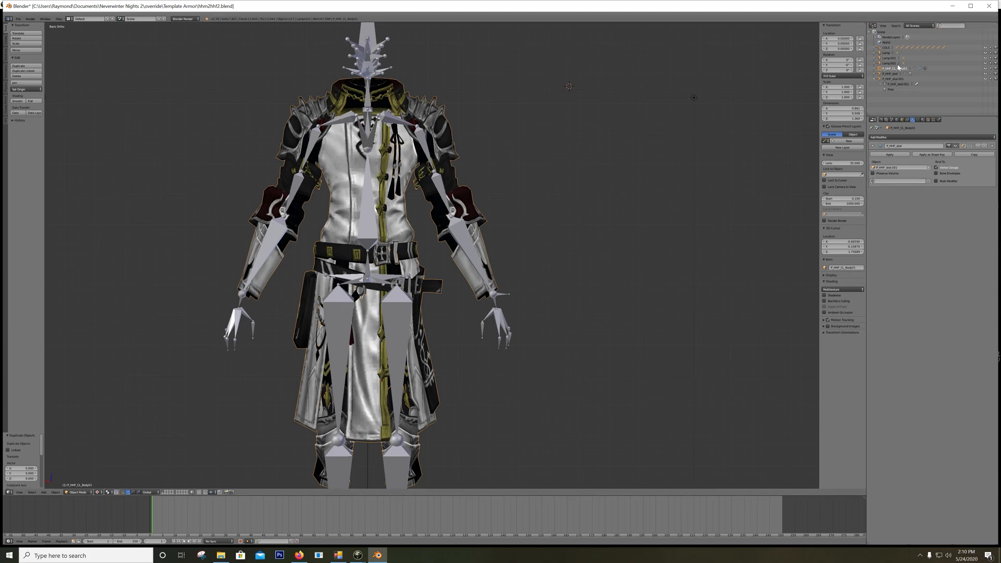
# Put the duplicated skeleton P_HHF_skel.001 into Pose Mode and select the character's left forearm bone.
pyautogui.click(879, 83)
pyautogui.click(880, 84)
pyautogui.click(886, 89)
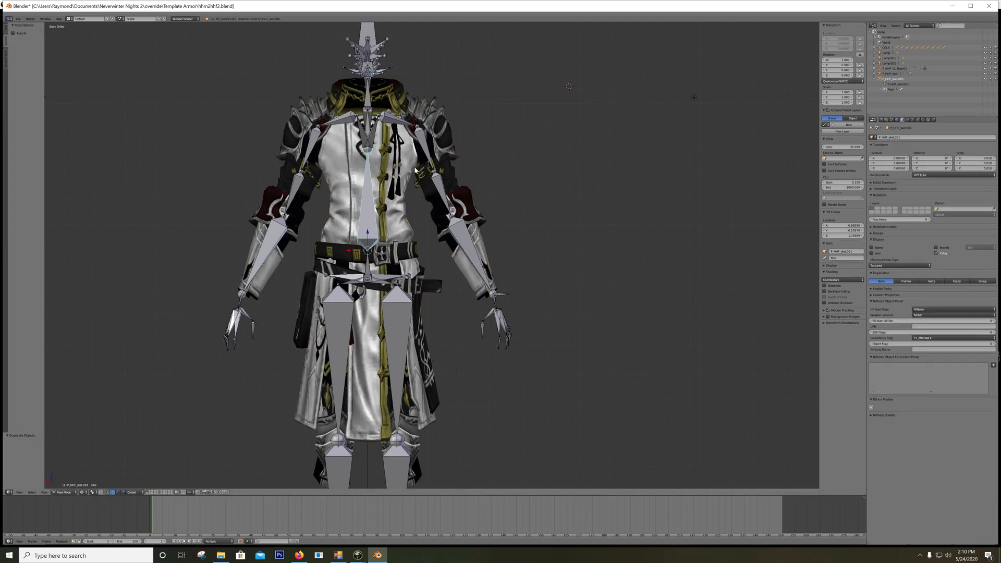
pyautogui.rightClick(441, 180)
pyautogui.rightClick(460, 243)
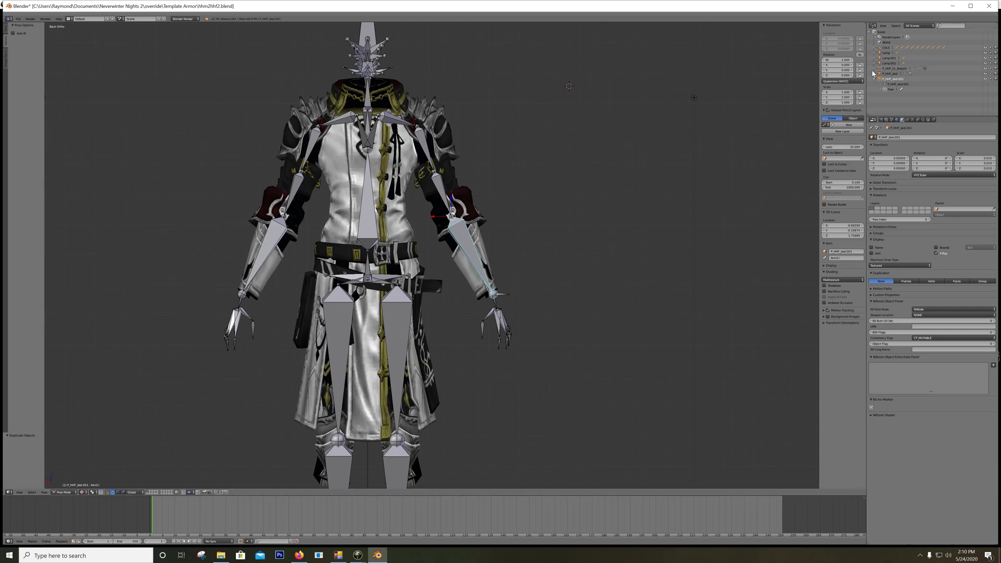
pyautogui.click(897, 68)
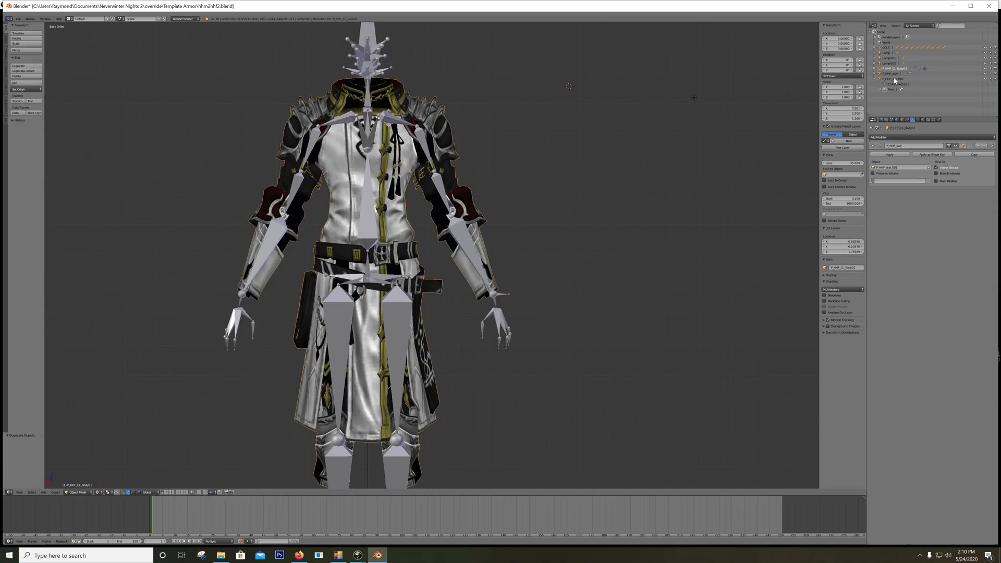
pyautogui.click(895, 79)
pyautogui.hotkey('ctrl', 'Tab')
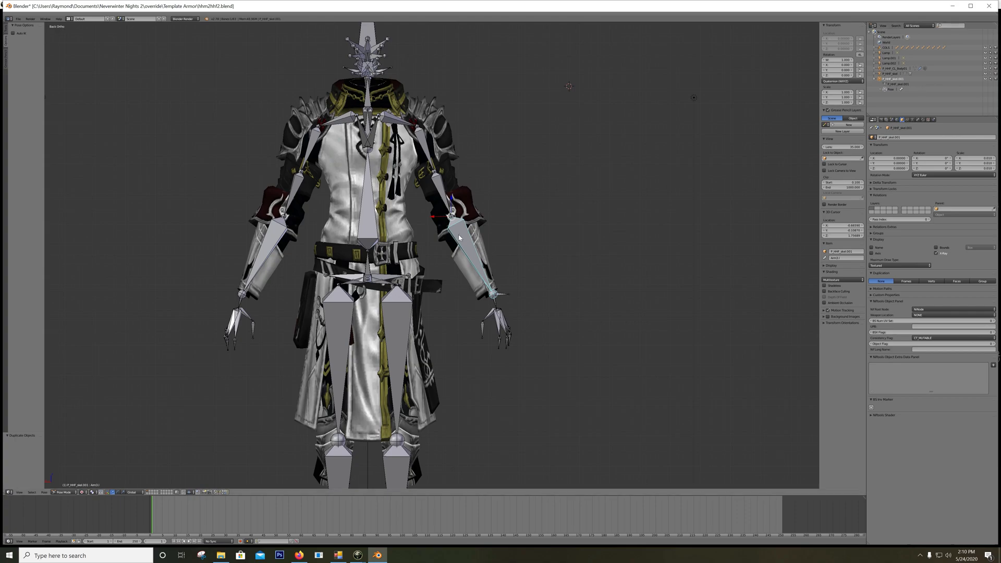
pyautogui.click(898, 69)
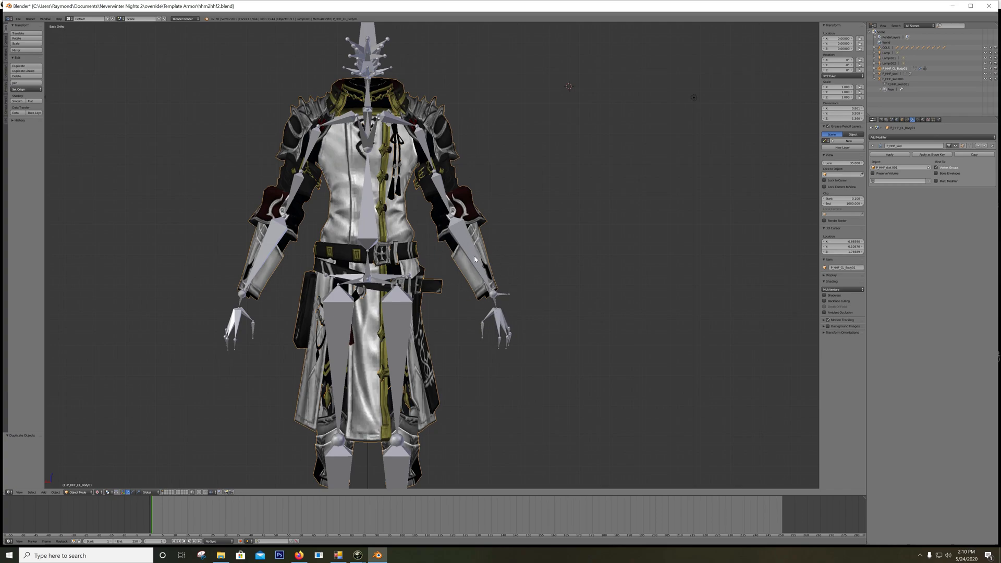
pyautogui.rightClick(471, 255)
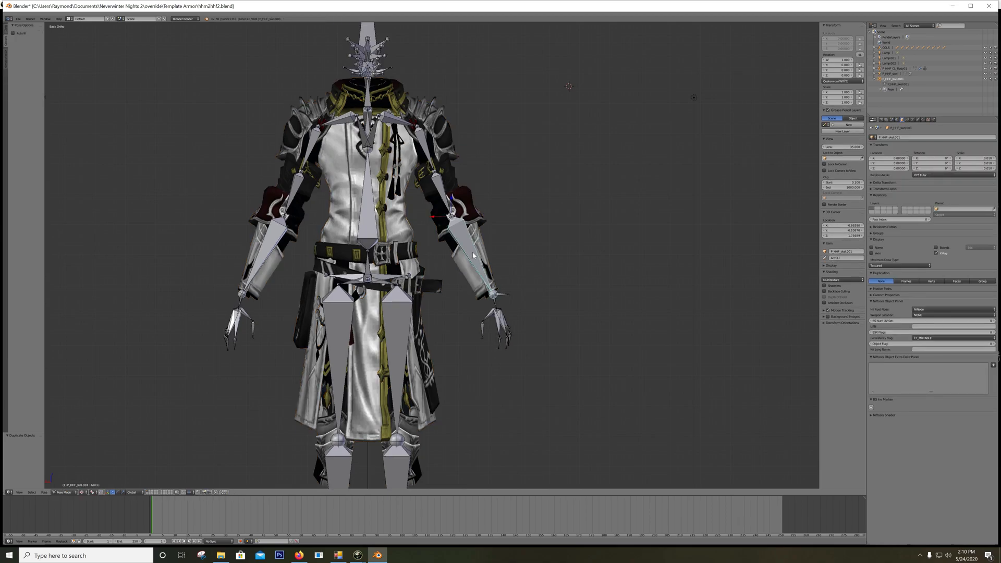
# Select the upper arm and forearm bones of the character's left arm and rotate them slightly outward.
pyautogui.rightClick(426, 155)
pyautogui.rightClick(479, 250)
pyautogui.rightClick(438, 183)
pyautogui.rightClick(441, 197)
pyautogui.rightClick(464, 238)
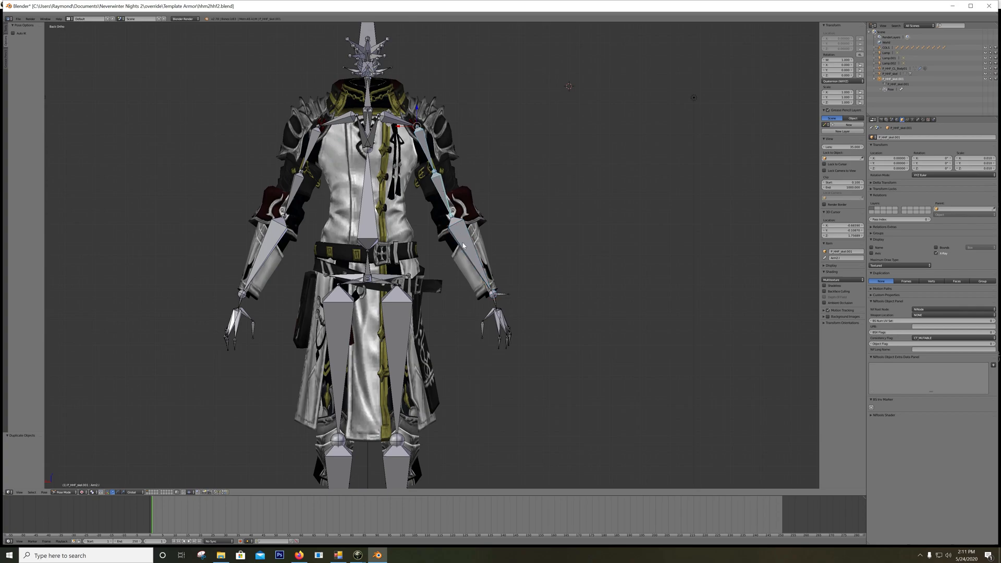
pyautogui.rightClick(465, 238)
pyautogui.press('r')
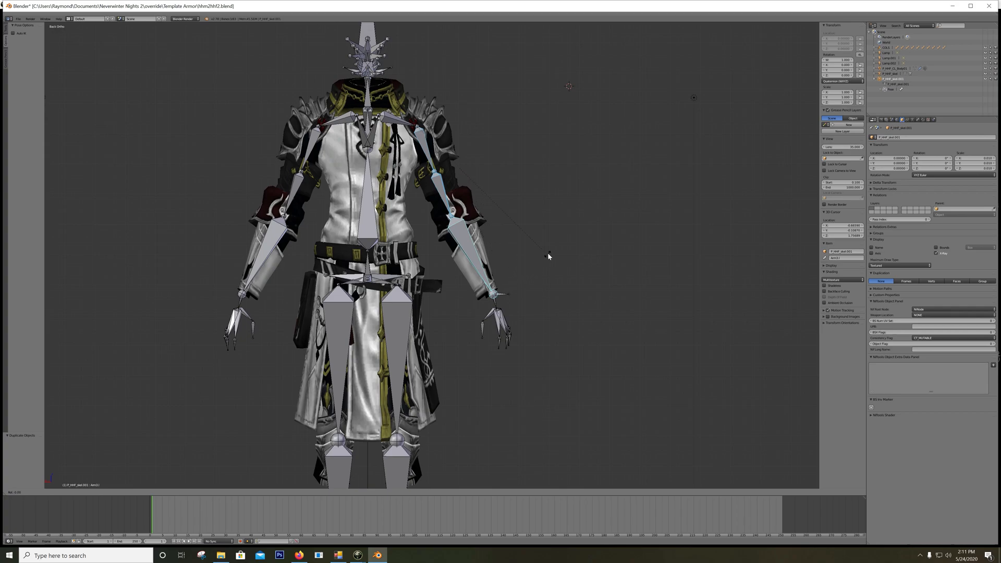
pyautogui.click(559, 239)
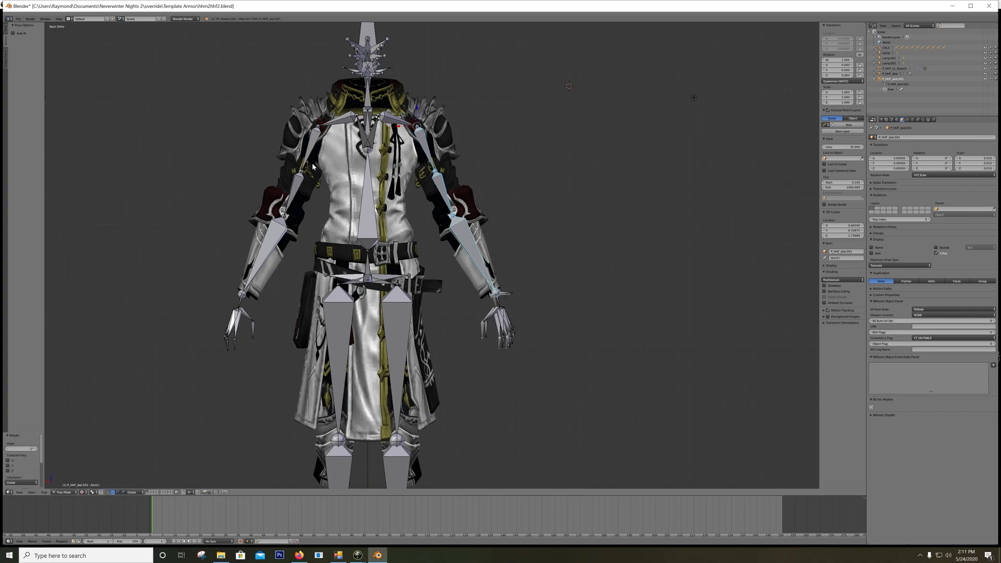
# Rotate the upper arm and forearm bones of the character's right arm slightly outward.
pyautogui.rightClick(311, 145)
pyautogui.keyDown('shift'); pyautogui.rightClick(278, 227); pyautogui.keyUp('shift')
pyautogui.press('r')
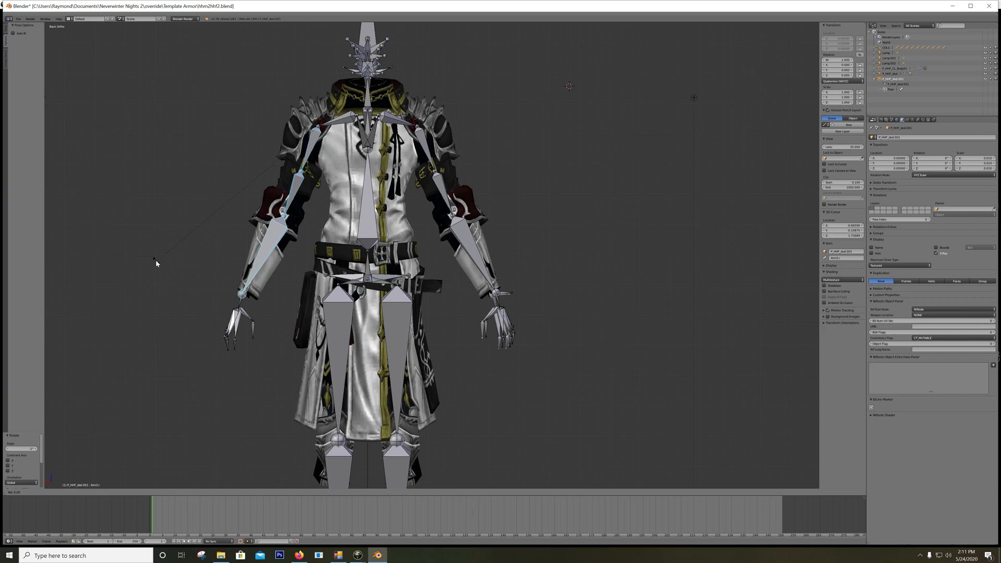
pyautogui.click(119, 230)
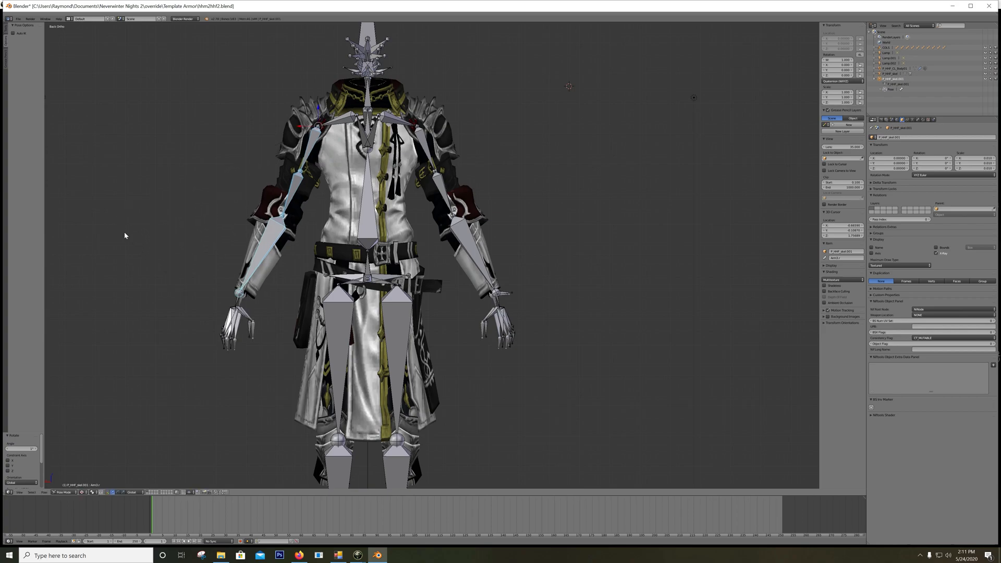
# Compare the posed right wrist and hand bones with the original skeleton and the forearm cuff.
pyautogui.scroll(3, 250, 334)
pyautogui.keyDown('shift'); pyautogui.moveTo(86, 401); pyautogui.dragTo(317, 274, button='middle'); pyautogui.keyUp('shift')
pyautogui.scroll(4, 278, 276)
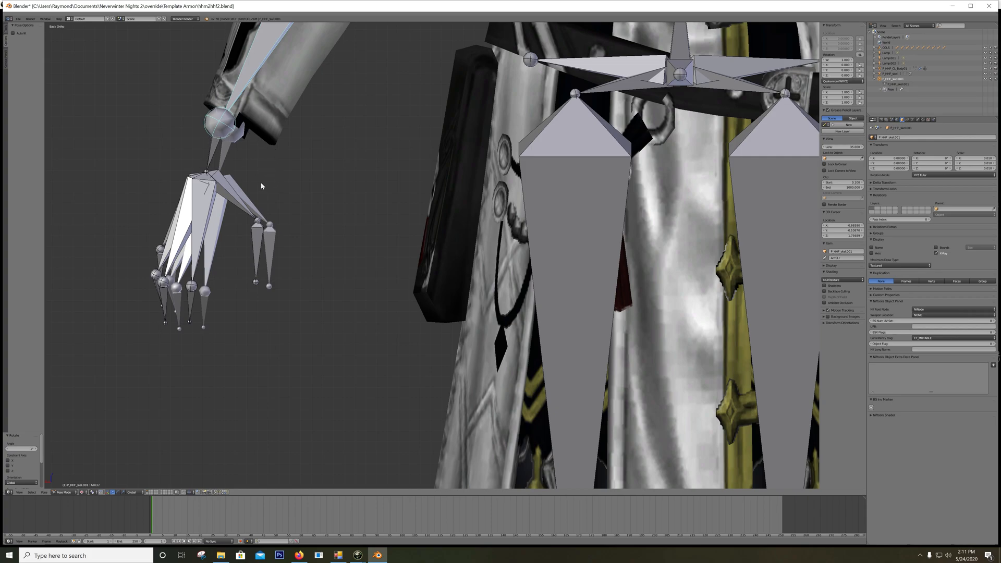
pyautogui.scroll(-8, 261, 186)
pyautogui.scroll(3, 260, 188)
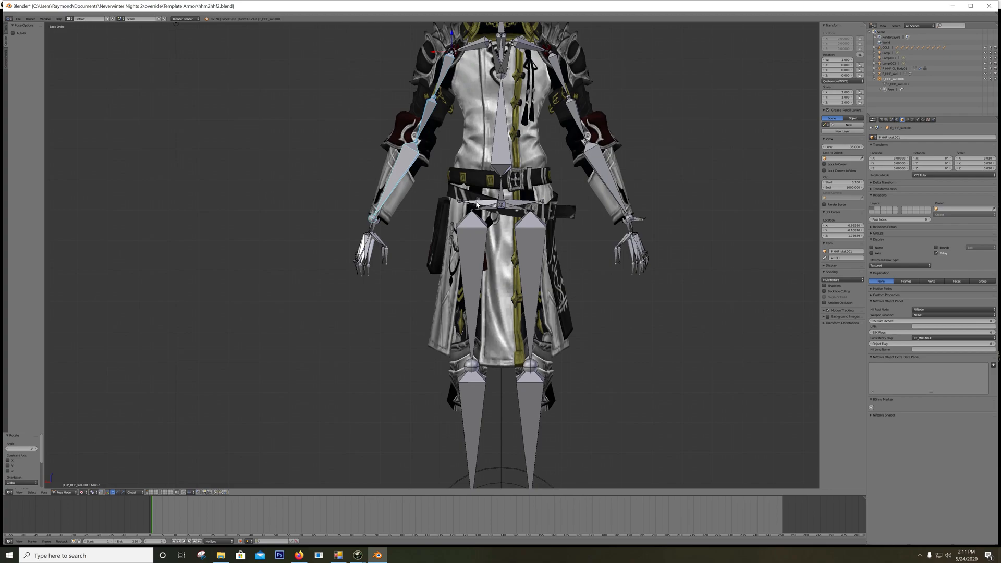
pyautogui.scroll(-1, 476, 205)
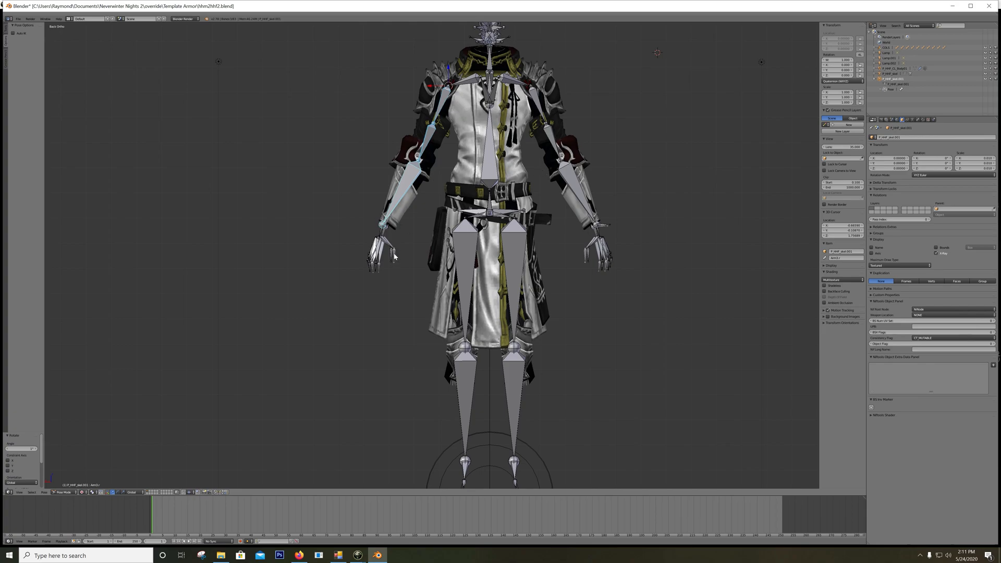
pyautogui.scroll(7, 394, 252)
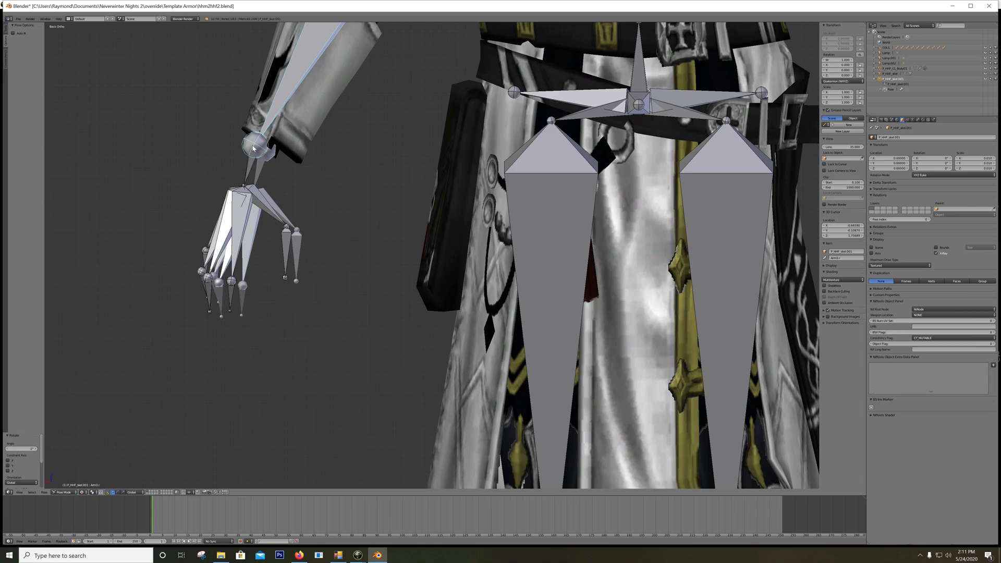
pyautogui.scroll(6, 342, 198)
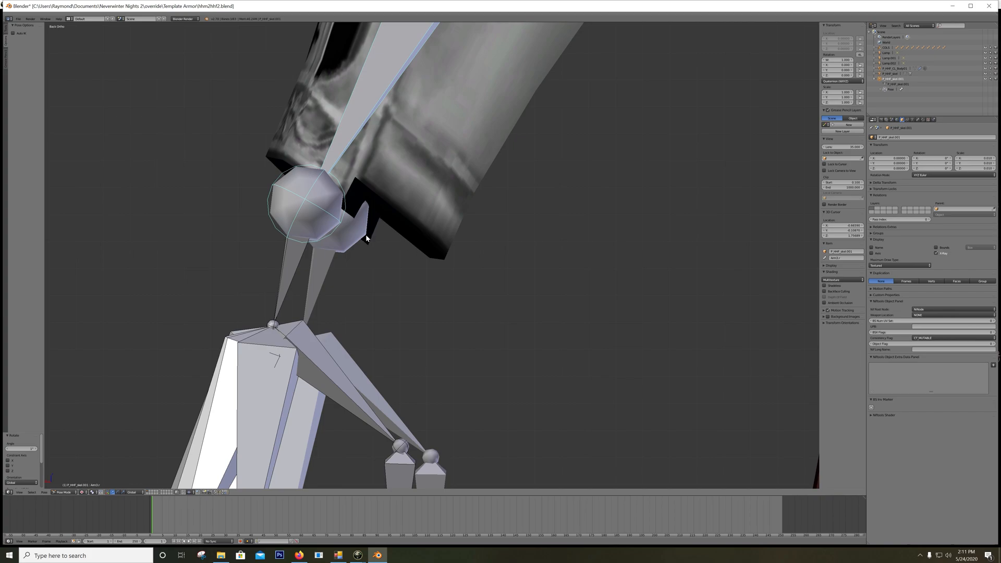
pyautogui.scroll(-8, 459, 156)
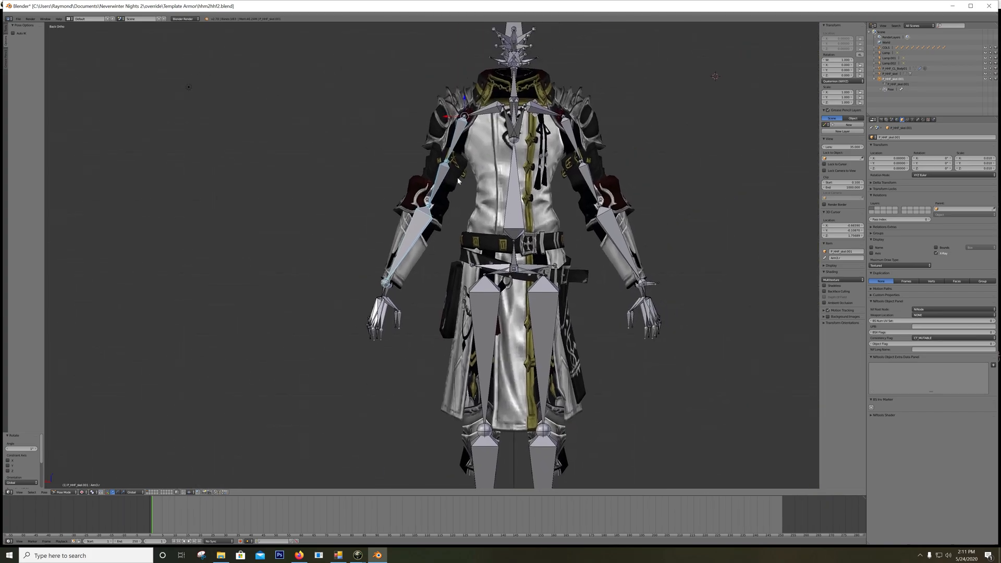
# Try to lengthen the character's right arm by scaling its upper arm and forearm bones along the global Z axis.
pyautogui.press('s')
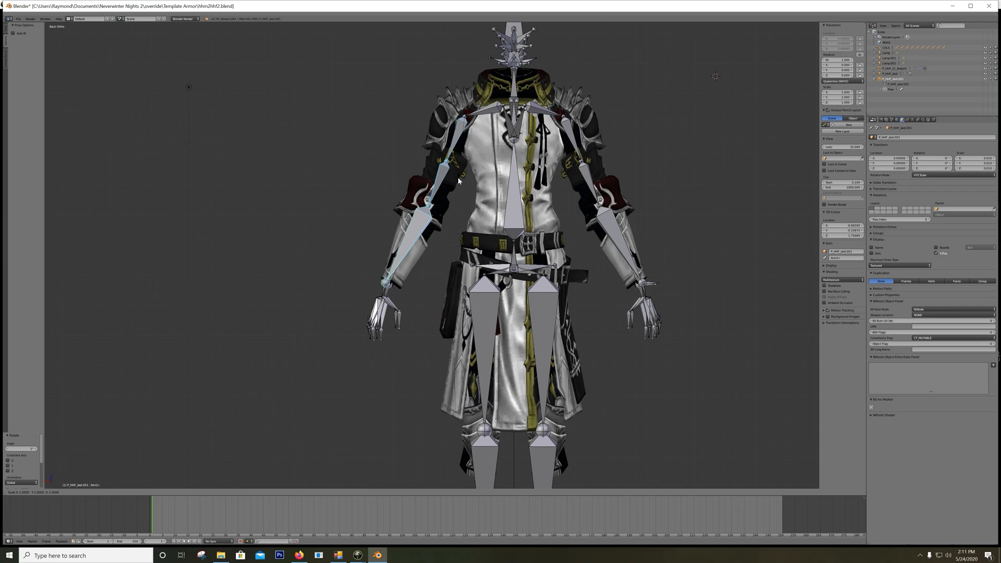
pyautogui.press('z')
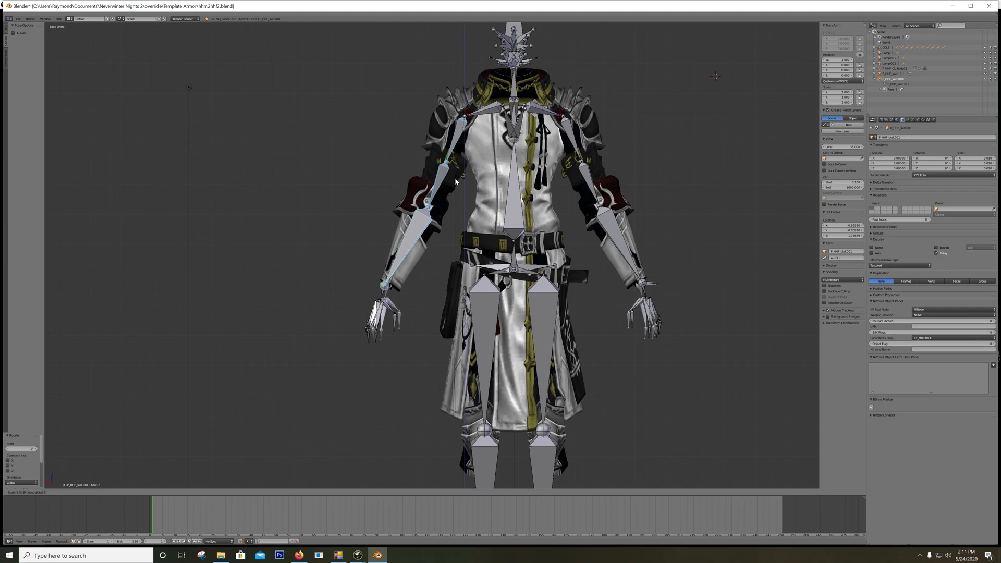
pyautogui.click(455, 182)
pyautogui.scroll(8, 396, 211)
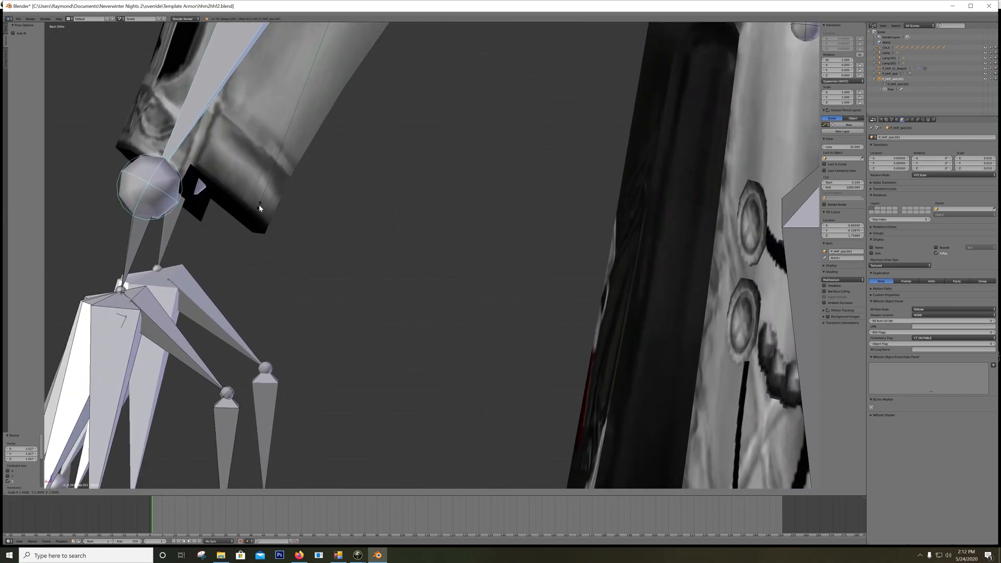
pyautogui.hotkey('ctrl', 'z')
pyautogui.keyDown('shift'); pyautogui.moveTo(262, 160); pyautogui.dragTo(326, 209, button='middle'); pyautogui.keyUp('shift')
pyautogui.press('s')
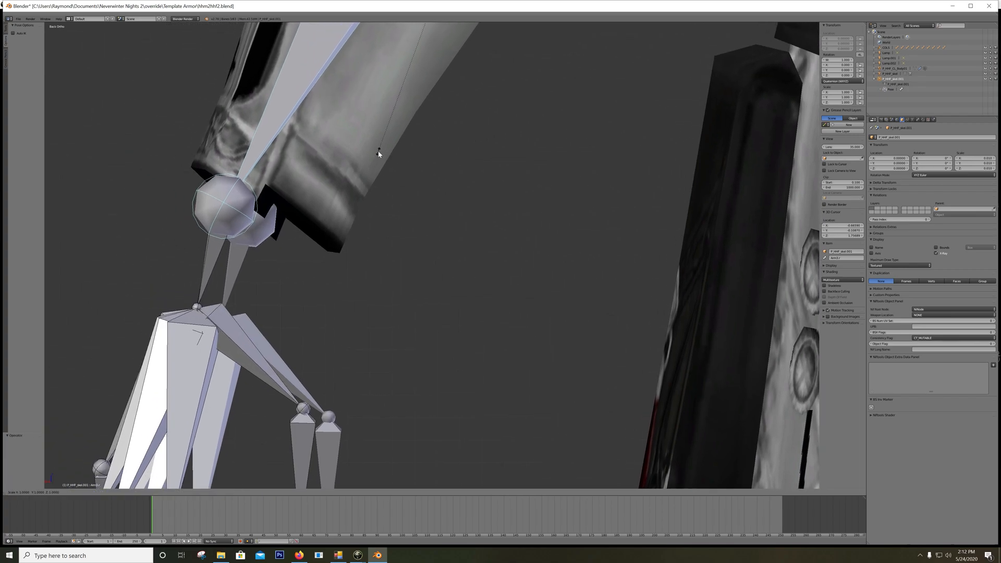
pyautogui.press('z')
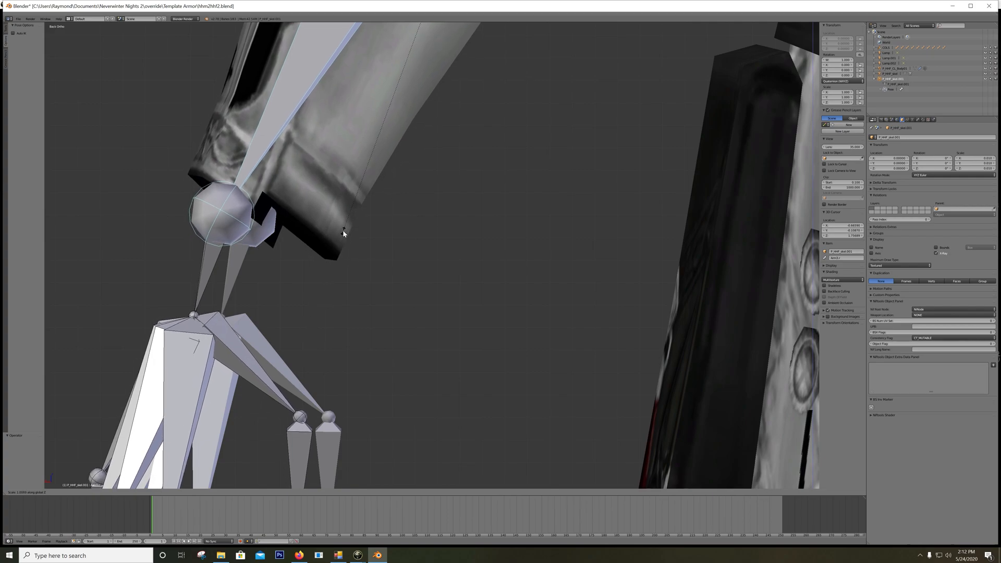
pyautogui.press('Escape')
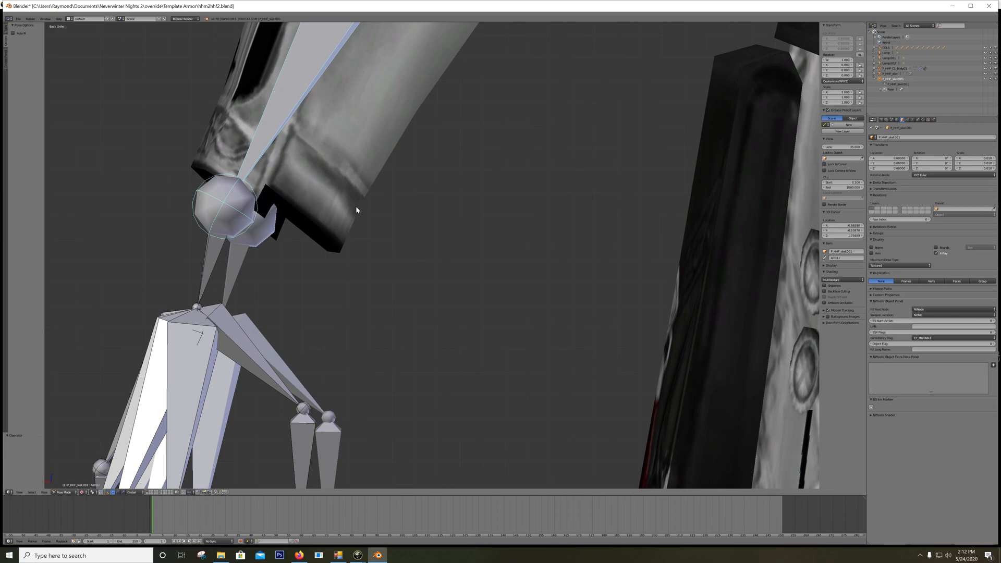
# Scale the character's right upper arm and forearm bones up slightly along the global Z axis, extending the cuff toward the hand.
pyautogui.press('s')
pyautogui.press('z')
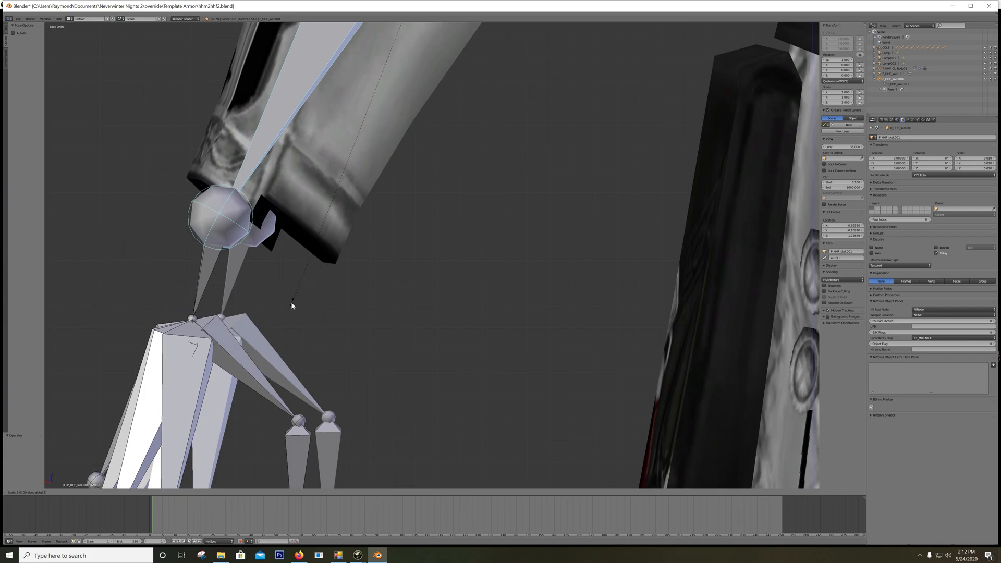
pyautogui.click(229, 393)
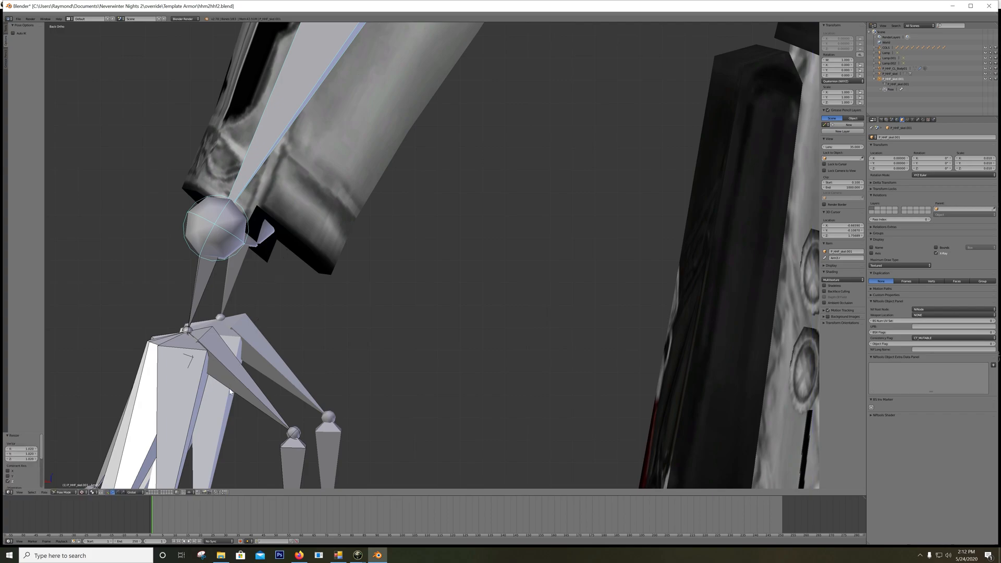
pyautogui.scroll(-6, 273, 301)
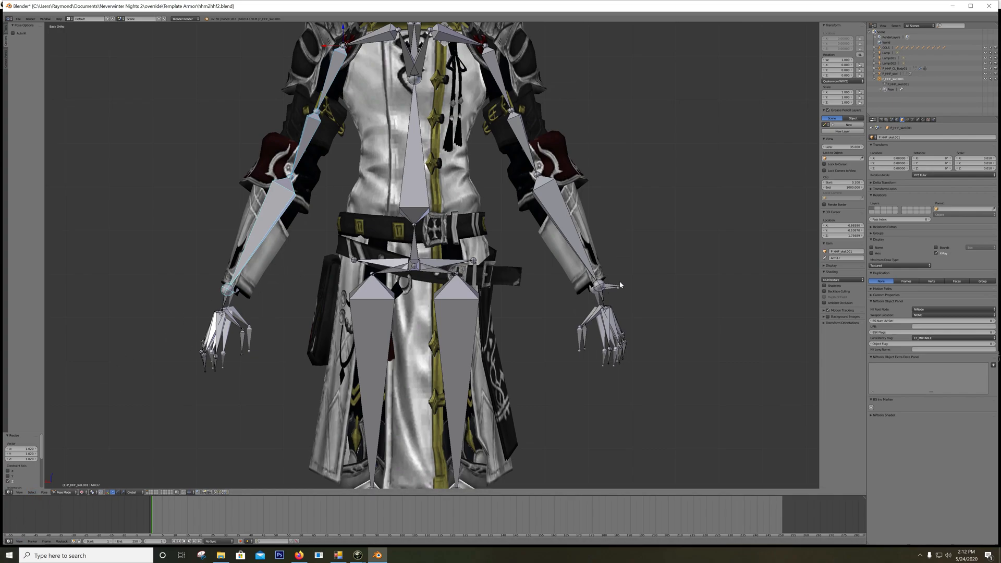
# Select the character's left upper arm and forearm bones and scale them up slightly along the global Z axis to match.
pyautogui.keyDown('shift'); pyautogui.moveTo(518, 72); pyautogui.dragTo(393, 145, button='middle'); pyautogui.keyUp('shift')
pyautogui.rightClick(375, 150)
pyautogui.rightClick(395, 203)
pyautogui.rightClick(432, 277)
pyautogui.keyDown('shift'); pyautogui.moveTo(482, 306); pyautogui.dragTo(435, 218, button='middle'); pyautogui.keyUp('shift')
pyautogui.scroll(6, 496, 296)
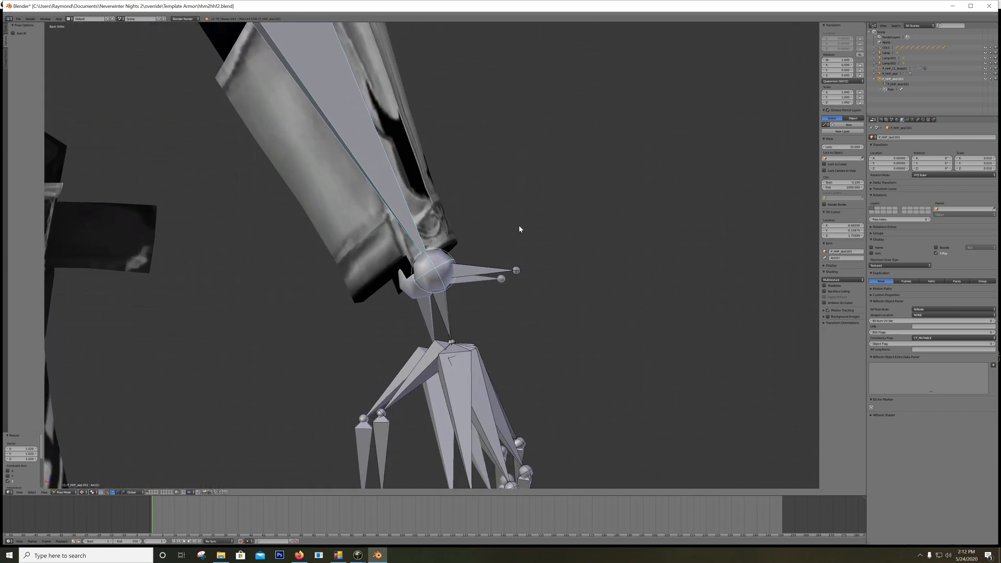
pyautogui.press('s')
pyautogui.press('z')
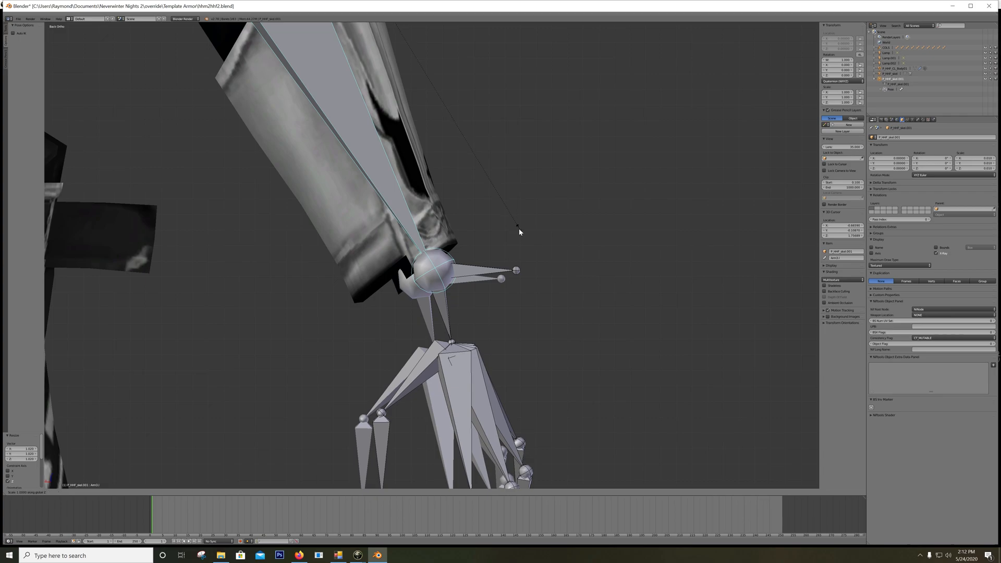
pyautogui.click(600, 364)
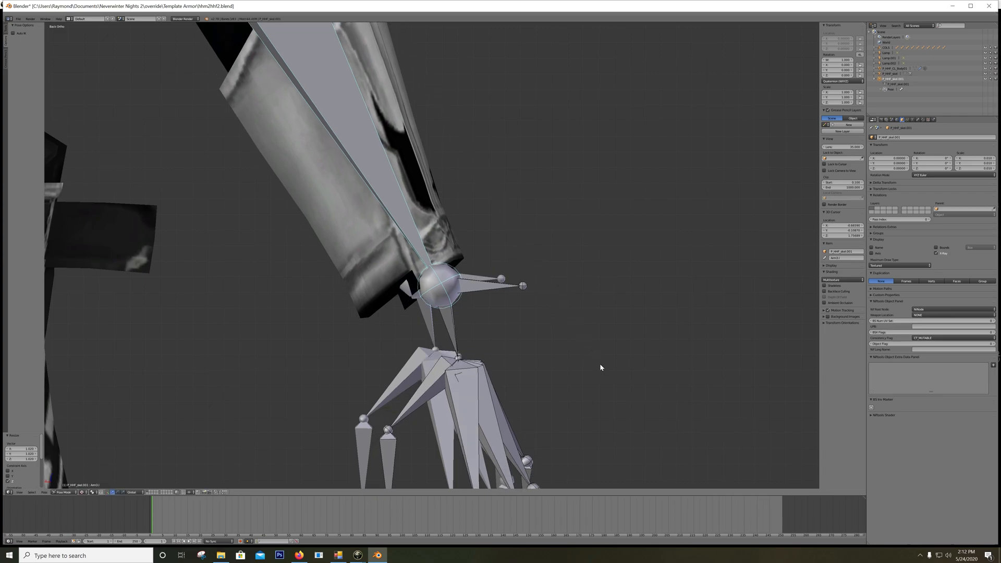
# Select the P_HHF_CL_Body01 armor mesh and apply its armature modifier to bake in the adjusted arm pose.
pyautogui.scroll(-10, 463, 270)
pyautogui.keyDown('shift'); pyautogui.moveTo(262, 220); pyautogui.dragTo(328, 205, button='middle'); pyautogui.keyUp('shift')
pyautogui.scroll(-1, 328, 206)
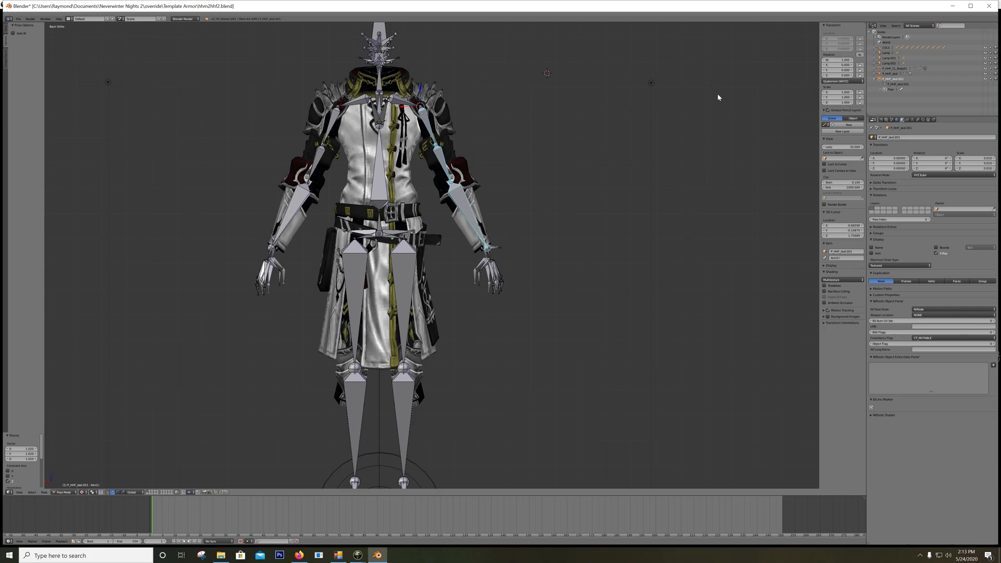
pyautogui.click(904, 69)
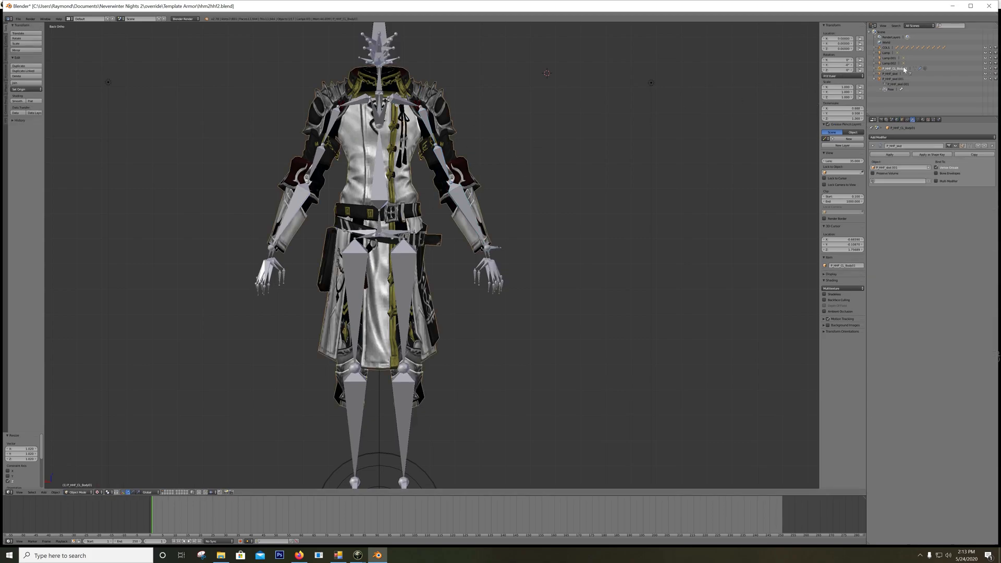
pyautogui.click(889, 155)
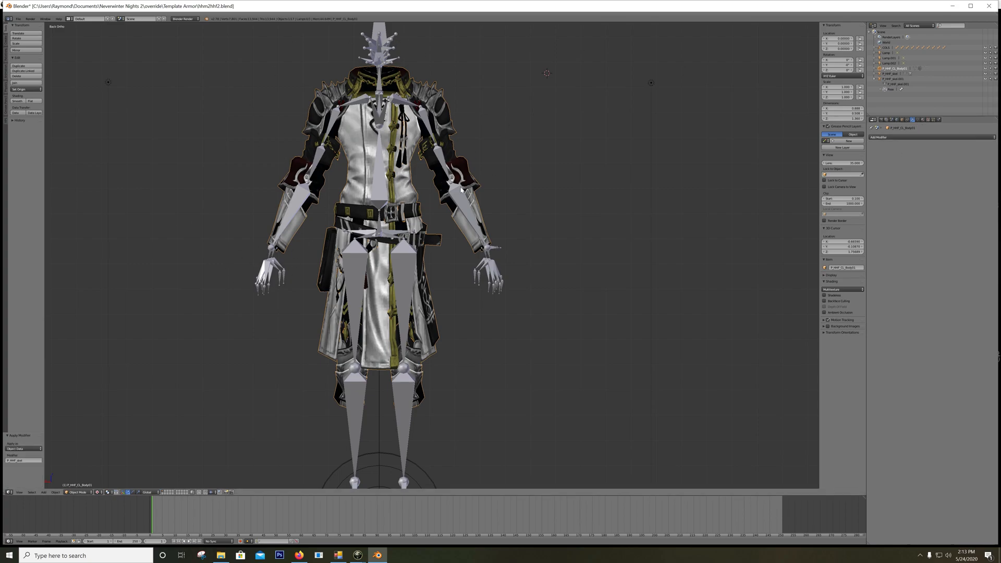
# Delete the duplicated skeleton P_HHF_skel.001 together with its hierarchy.
pyautogui.click(889, 78)
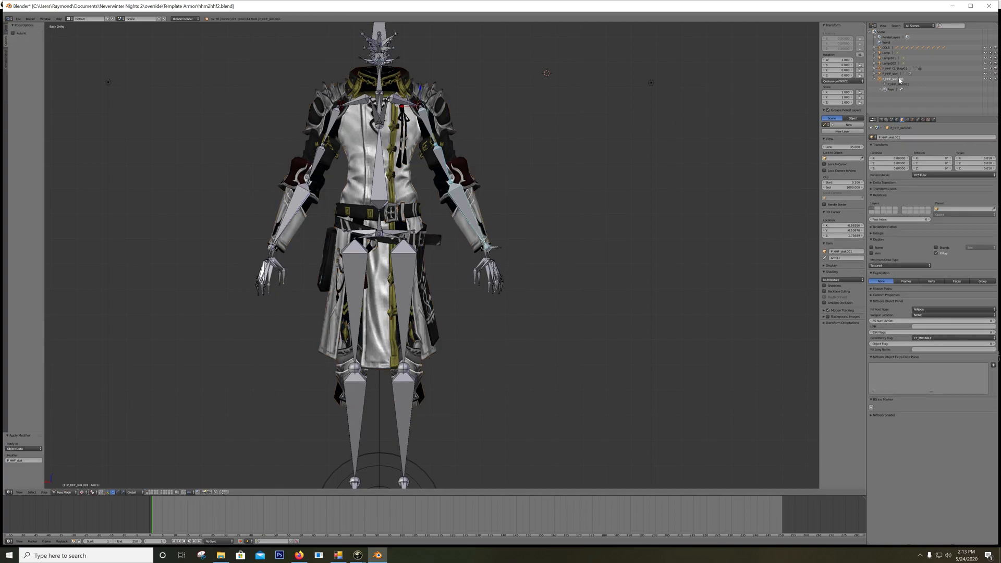
pyautogui.rightClick(898, 79)
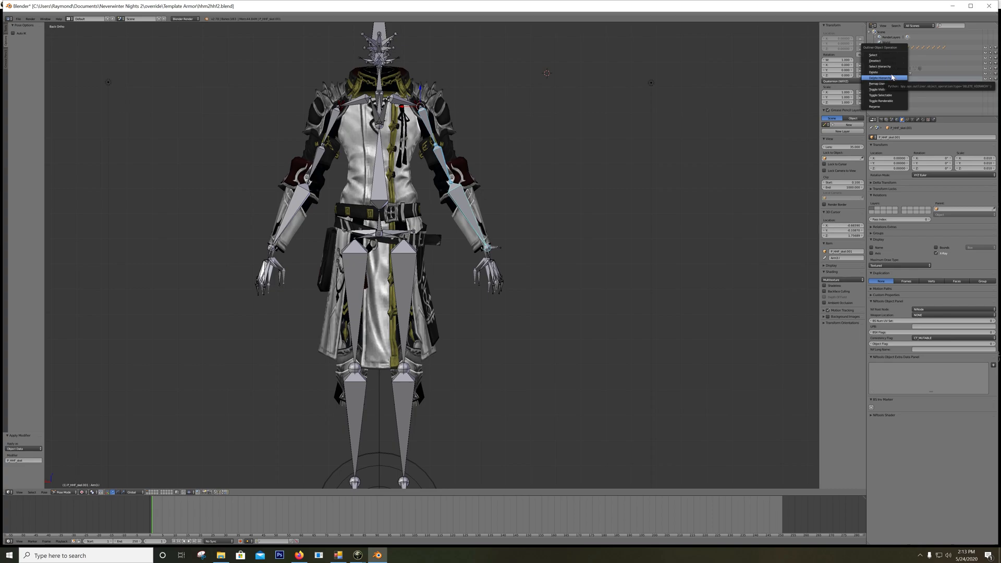
pyautogui.click(897, 78)
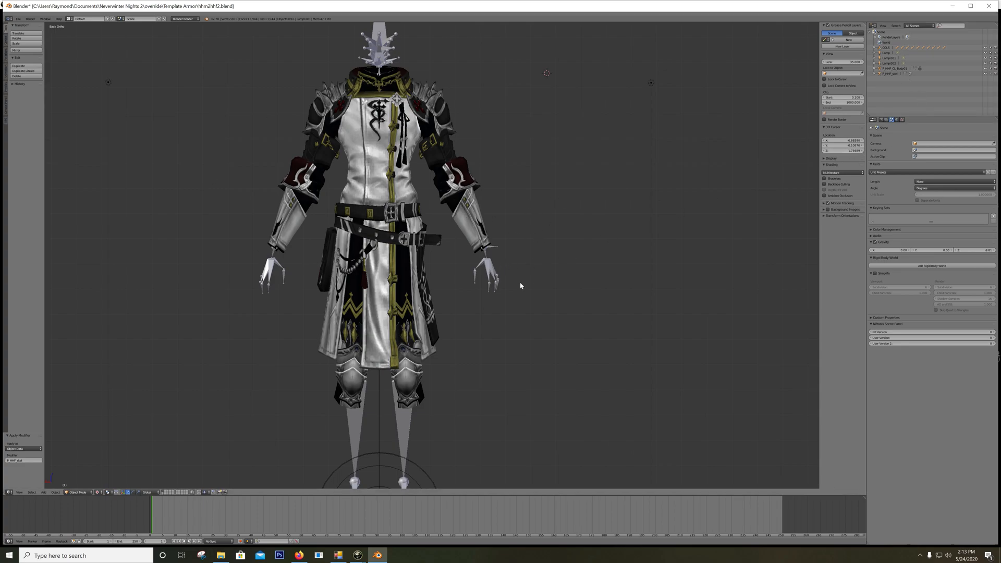
# Add an Armature modifier to the P_HHF_CL_Body01 mesh with the original skeleton P_HHF_skel as its object.
pyautogui.click(902, 69)
pyautogui.click(912, 119)
pyautogui.click(905, 138)
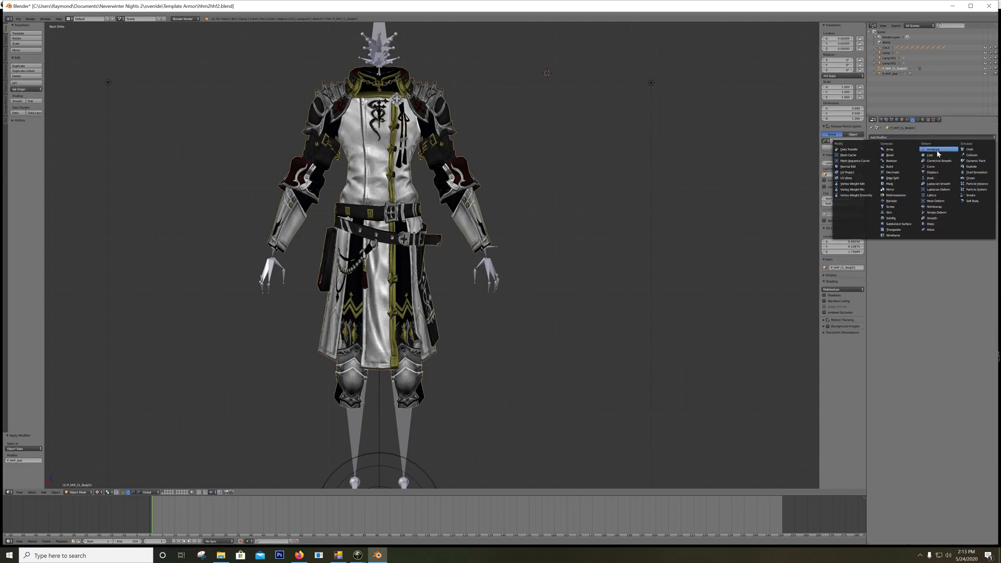
pyautogui.click(941, 152)
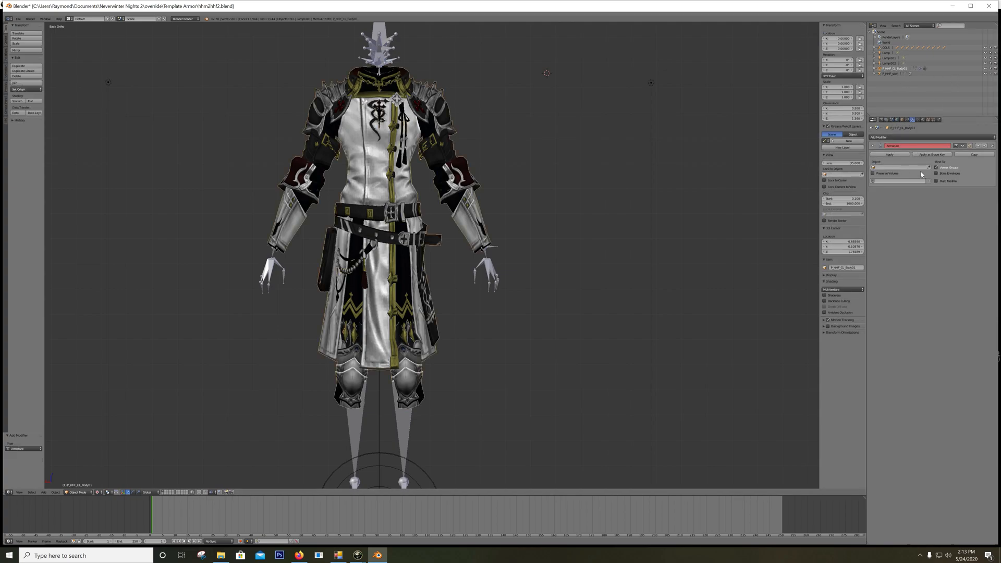
pyautogui.click(878, 167)
pyautogui.click(881, 175)
pyautogui.click(696, 113)
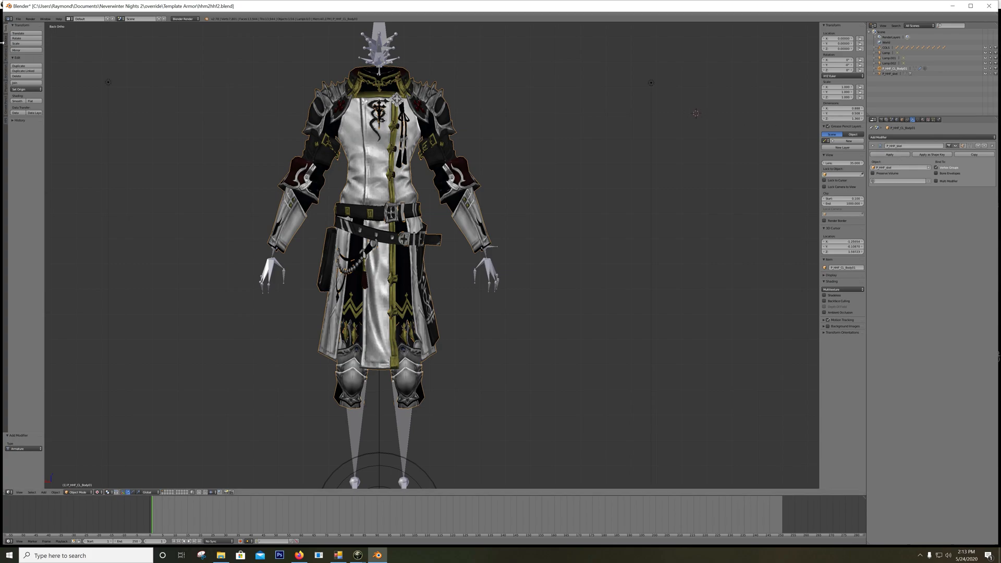
# Export the model in Neverwinter Nights 2 format, overwriting P_HHF_CL_Body01.mdb in the Template Armor folder.
pyautogui.click(18, 19)
pyautogui.moveTo(46, 119)
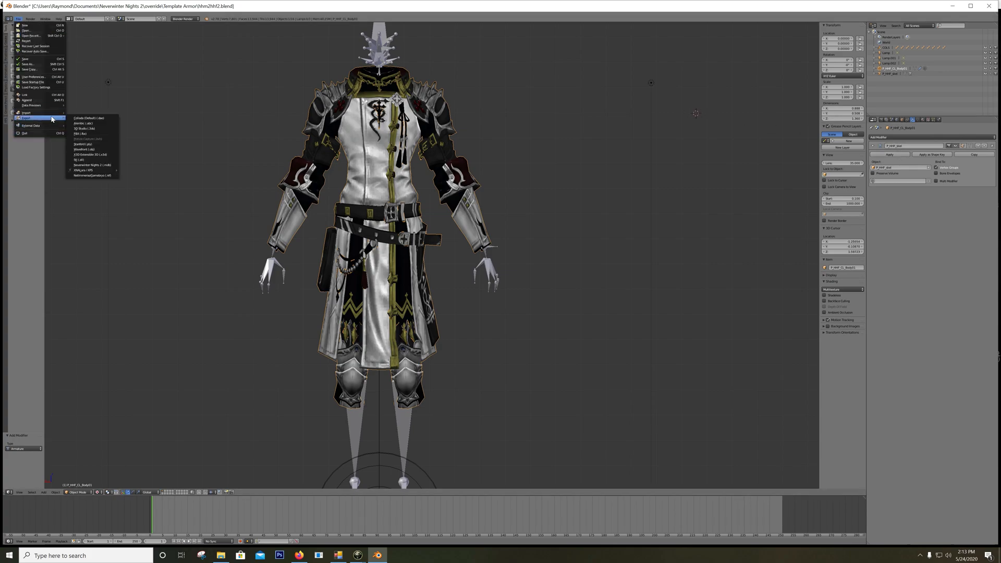
pyautogui.click(101, 165)
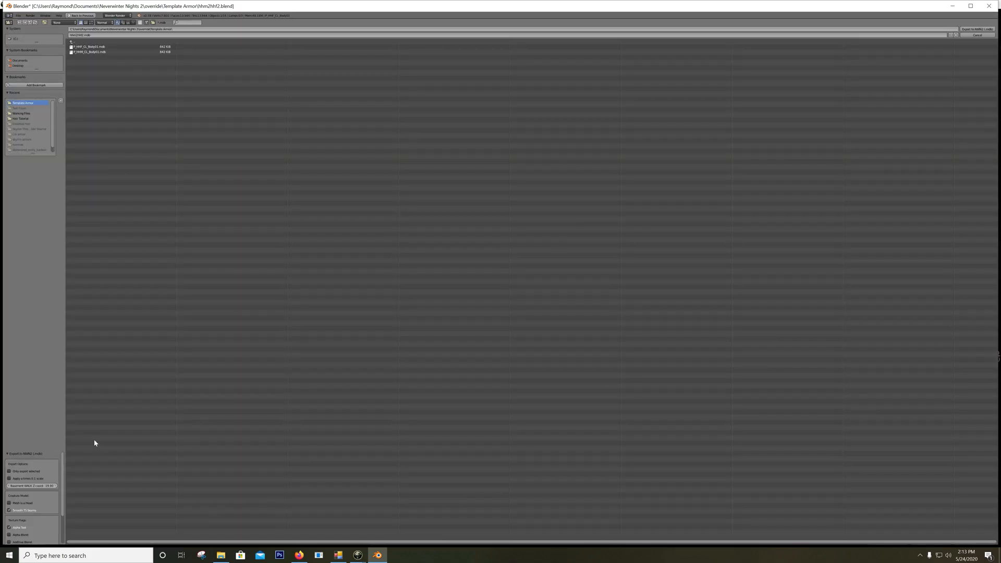
pyautogui.scroll(-3, 23, 505)
pyautogui.scroll(3, 6, 508)
pyautogui.click(94, 48)
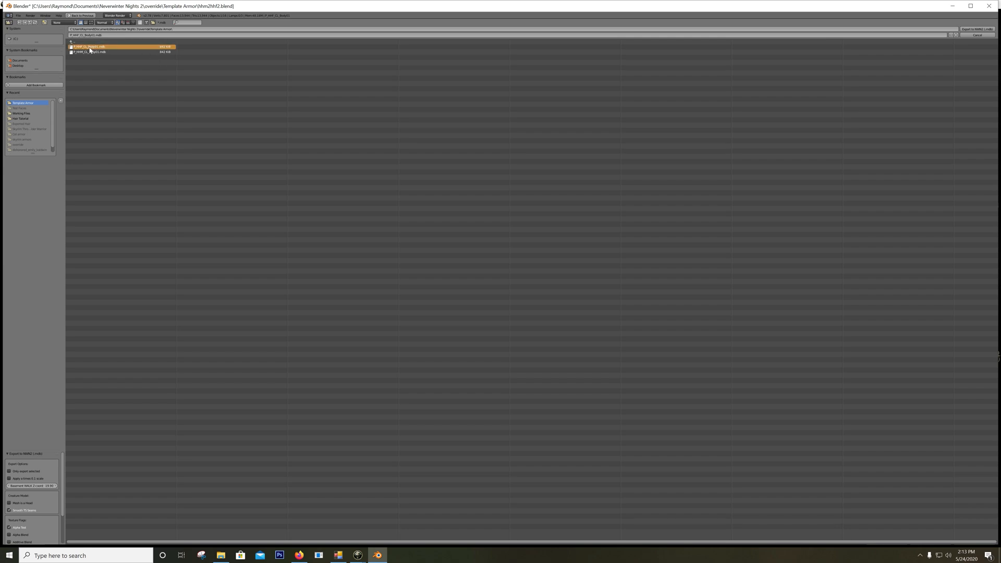
pyautogui.press('Return')
# Switch to Neverwinter Nights 2, rotate the armored female character to examine its side, and compare the fit with the Blender model.
pyautogui.click(356, 556)
pyautogui.click(328, 511)
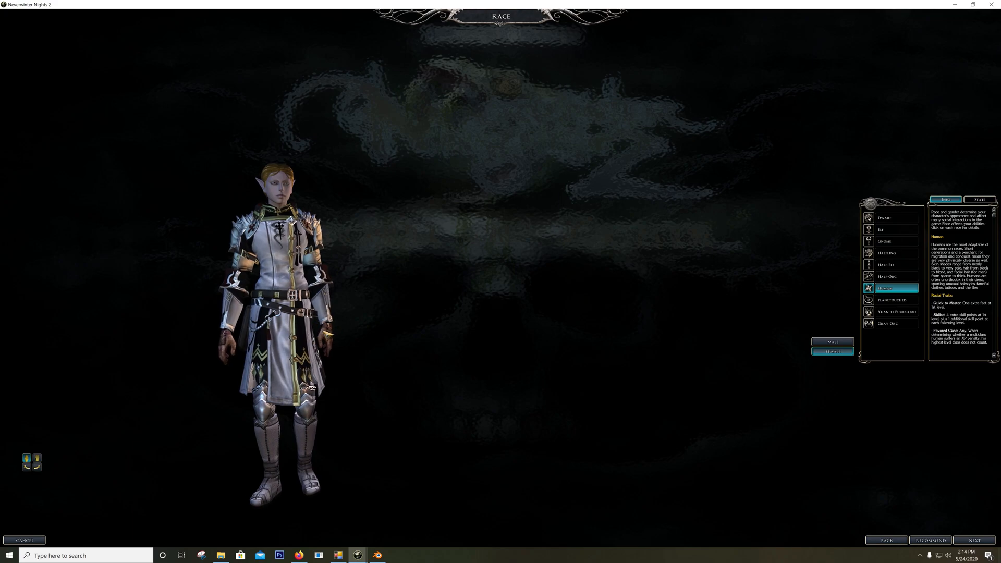
pyautogui.click(27, 469)
pyautogui.click(27, 469)
pyautogui.click(26, 468)
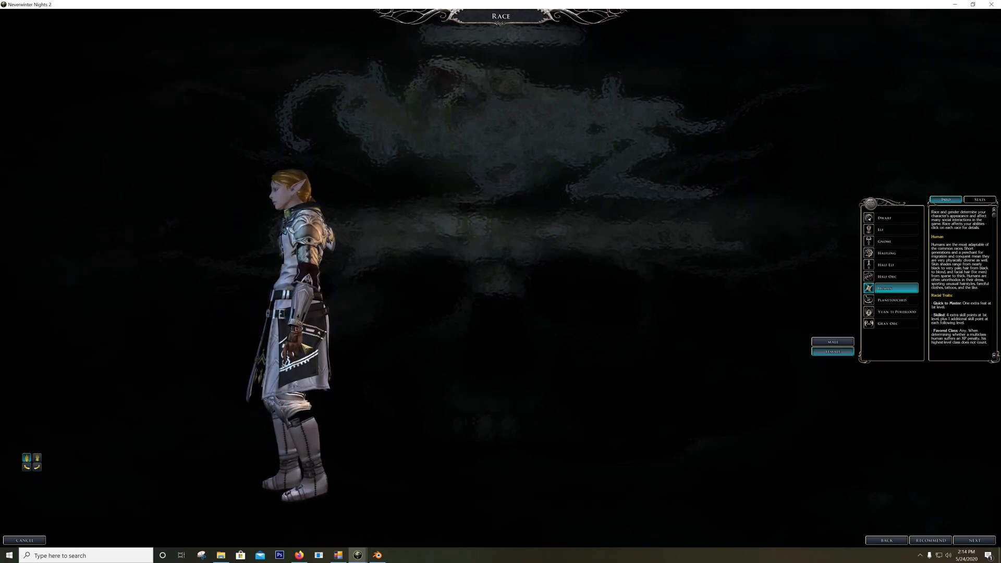
pyautogui.click(30, 469)
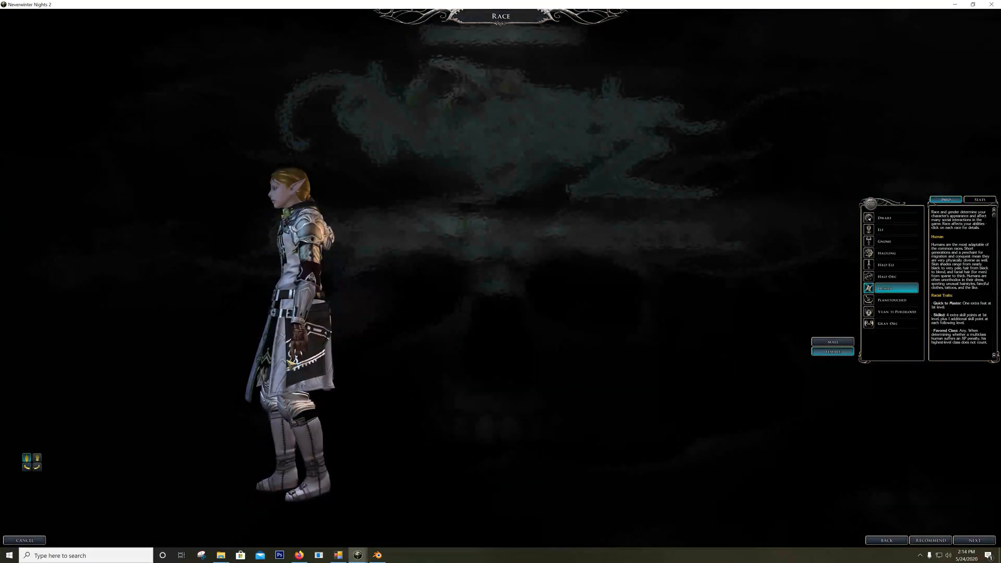
pyautogui.click(377, 555)
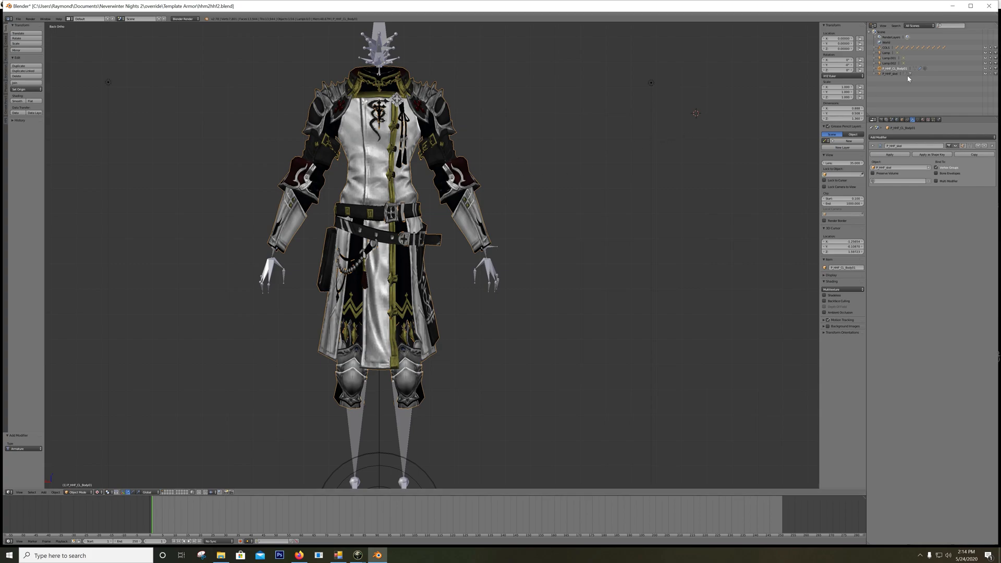
pyautogui.moveTo(545, 211); pyautogui.dragTo(560, 210, button='middle')
pyautogui.click(331, 521)
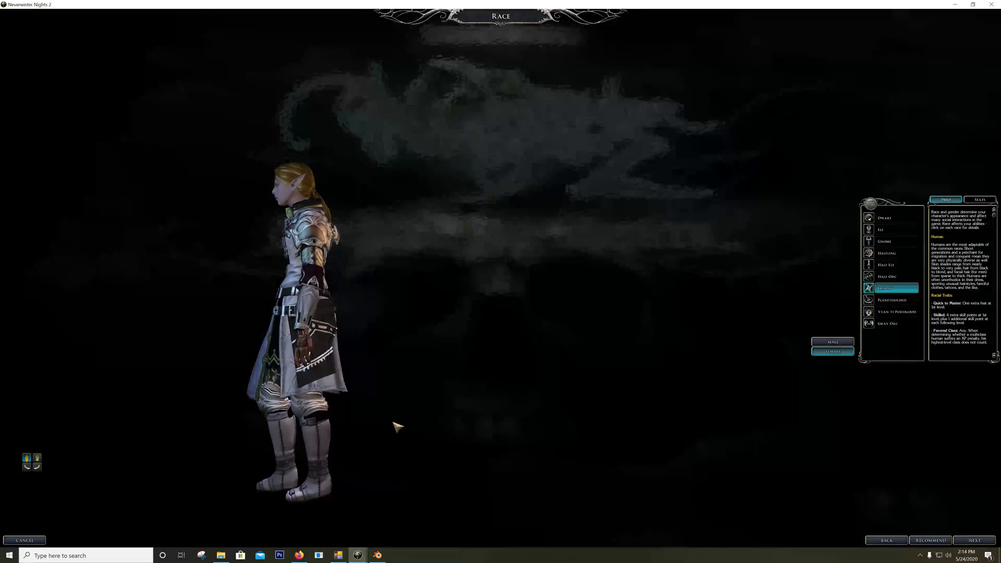
# Return to Blender and duplicate the P_HHF_skel skeleton in place, expanding the copy in the outliner.
pyautogui.click(381, 555)
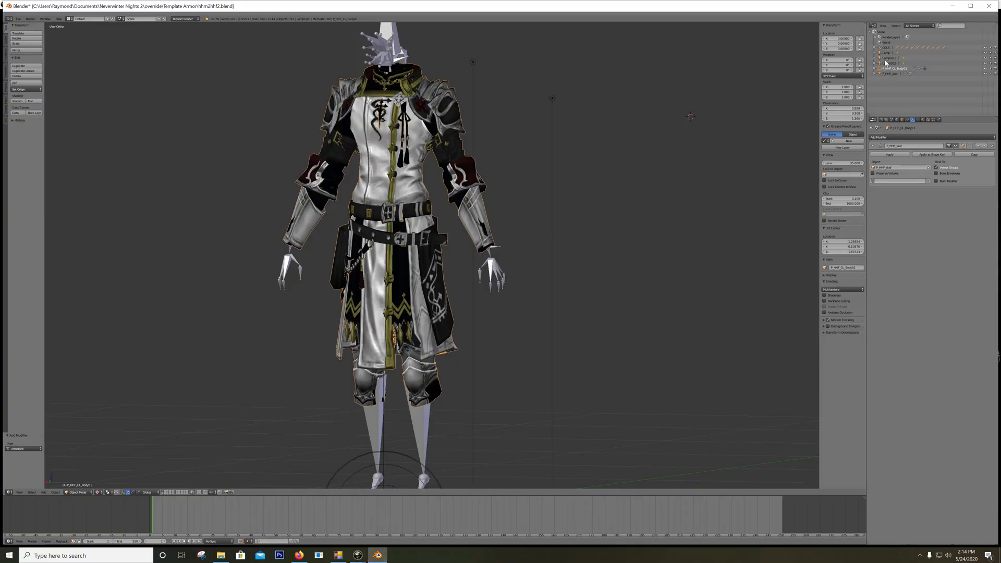
pyautogui.press('ctrl+KP_1')
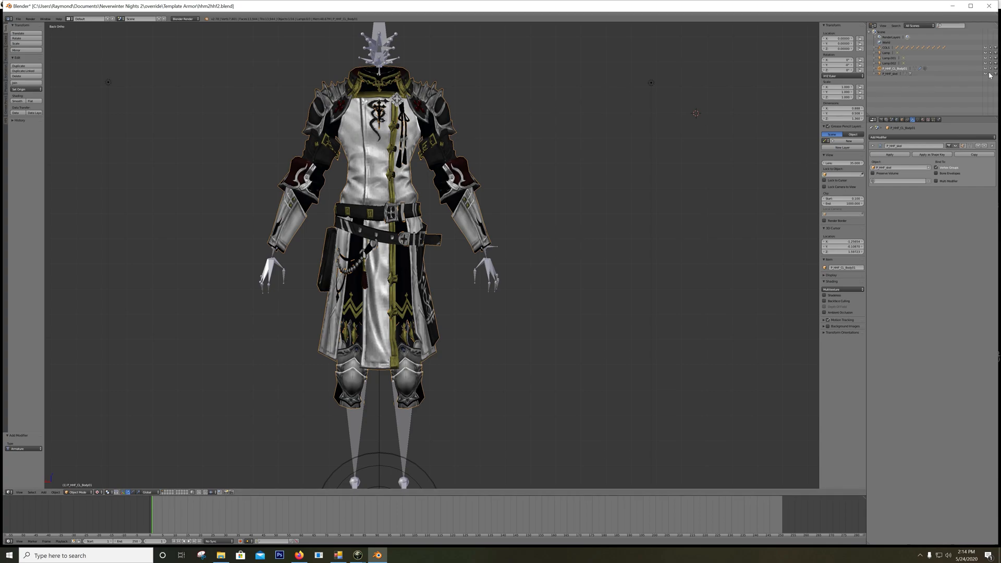
pyautogui.click(890, 73)
pyautogui.hotkey('shift', 'd')
pyautogui.press('Escape')
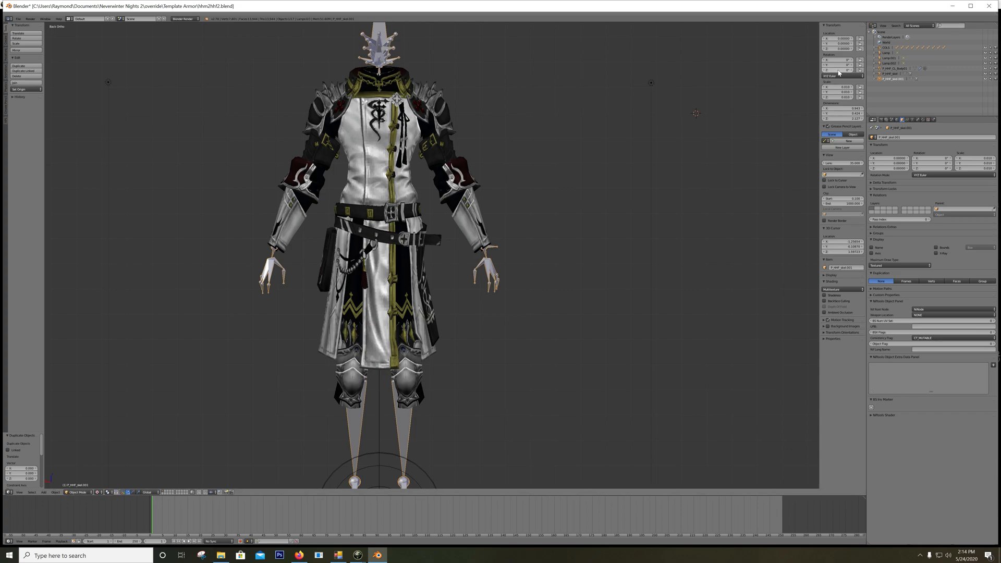
pyautogui.click(875, 79)
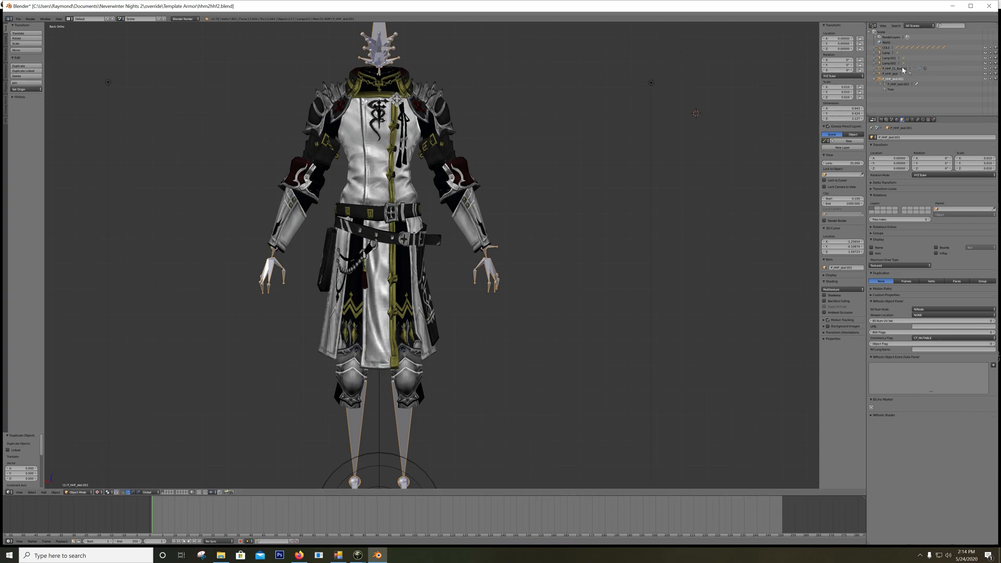
# Set the P_HHF_CL_Body01 mesh's armature modifier object to the duplicated skeleton P_HHF_skel.001.
pyautogui.click(904, 70)
pyautogui.click(912, 119)
pyautogui.click(892, 167)
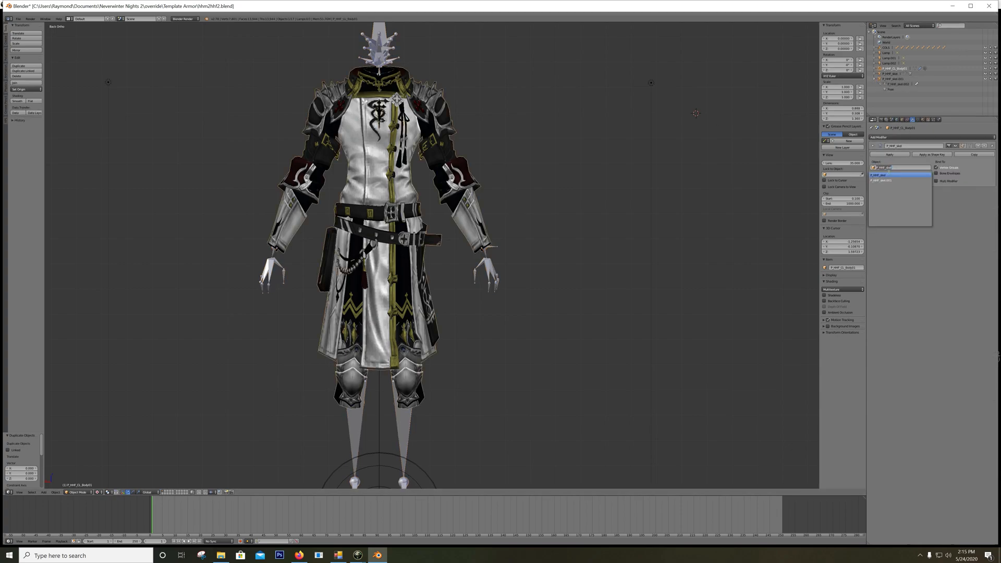
pyautogui.click(880, 180)
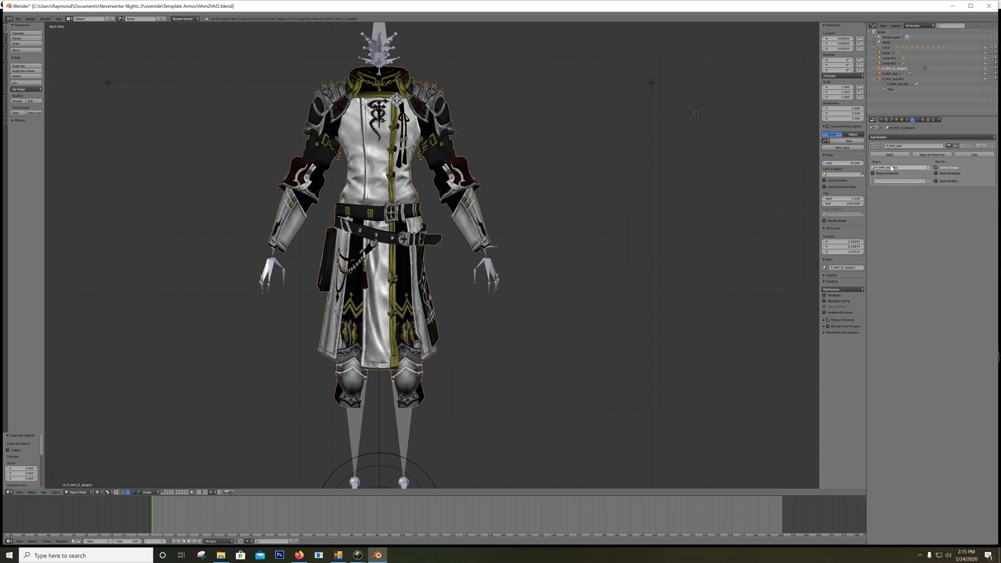
# Put the duplicated skeleton P_HHF_skel.001 in Pose Mode with X-Ray enabled and select the forearm and upper-arm bones of both arms.
pyautogui.click(889, 90)
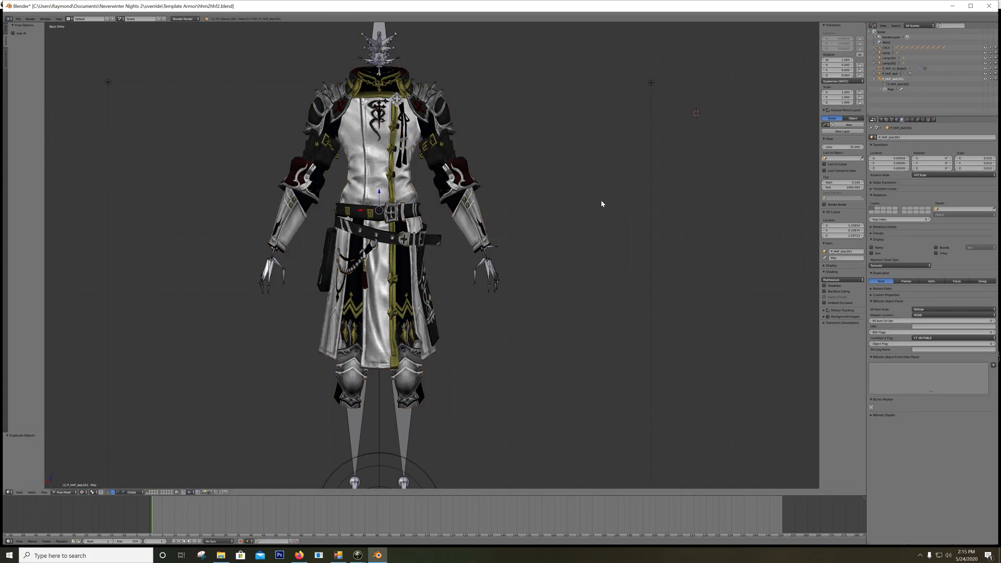
pyautogui.scroll(3, 527, 235)
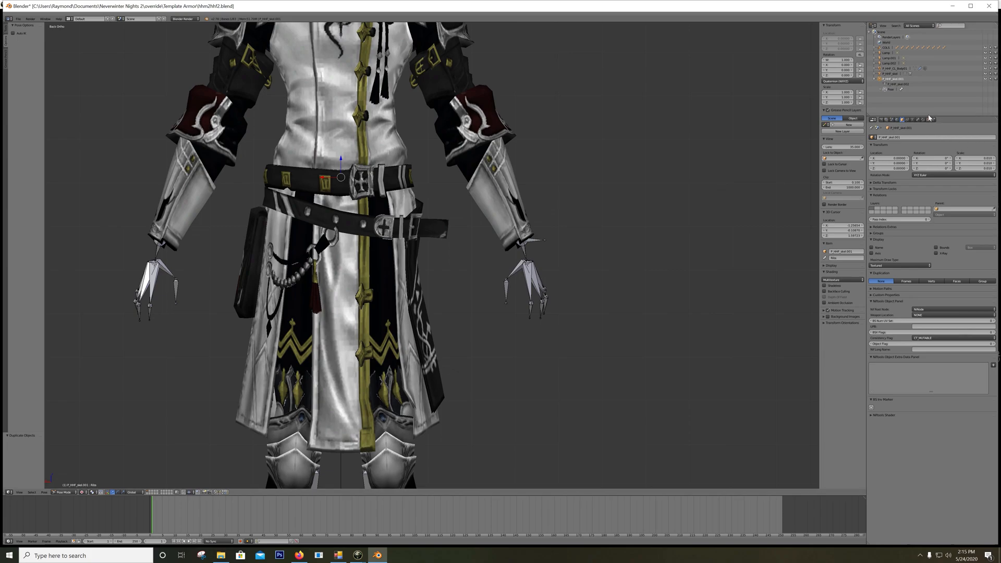
pyautogui.click(936, 253)
pyautogui.rightClick(467, 177)
pyautogui.keyDown('shift'); pyautogui.rightClick(205, 154); pyautogui.keyUp('shift')
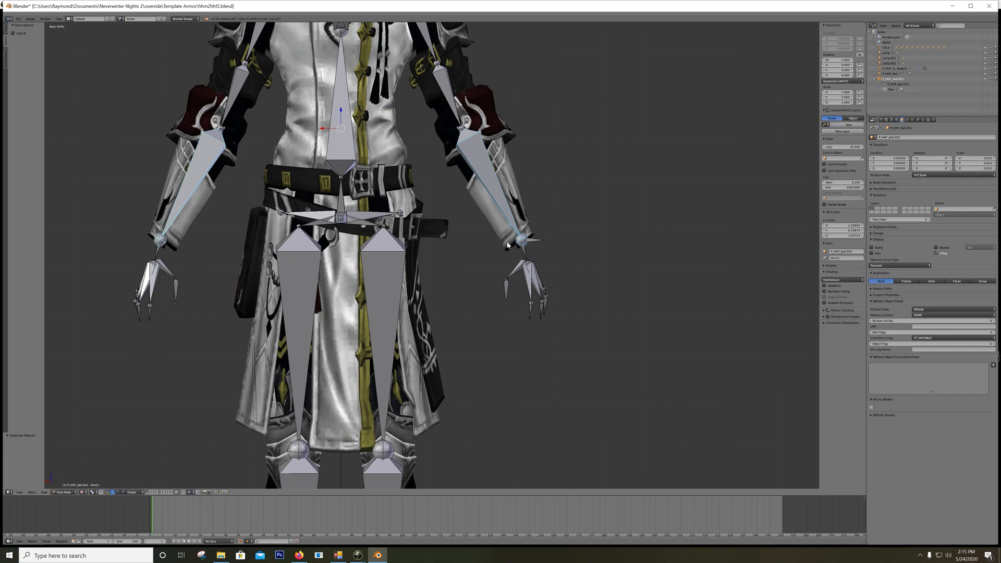
pyautogui.scroll(-3, 300, 131)
pyautogui.keyDown('shift'); pyautogui.rightClick(320, 158); pyautogui.keyUp('shift')
pyautogui.keyDown('shift'); pyautogui.rightClick(340, 122); pyautogui.keyUp('shift')
pyautogui.keyDown('shift'); pyautogui.rightClick(429, 119); pyautogui.keyUp('shift')
pyautogui.keyDown('shift'); pyautogui.rightClick(442, 156); pyautogui.keyUp('shift')
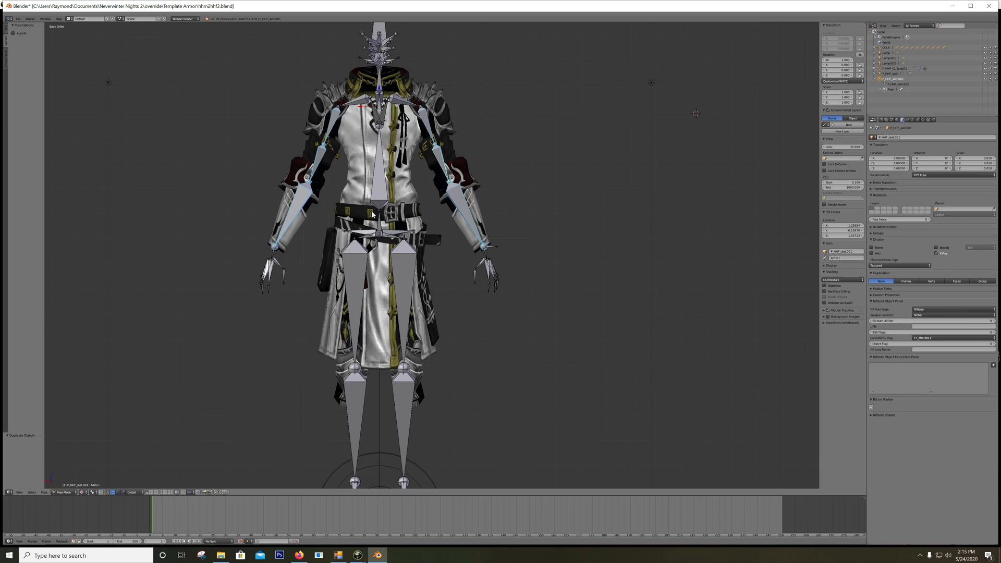
# Turn off the duplicated skeleton's X-Ray and rotate the selected arm bones slightly backward in the right side view.
pyautogui.press('KP_3')
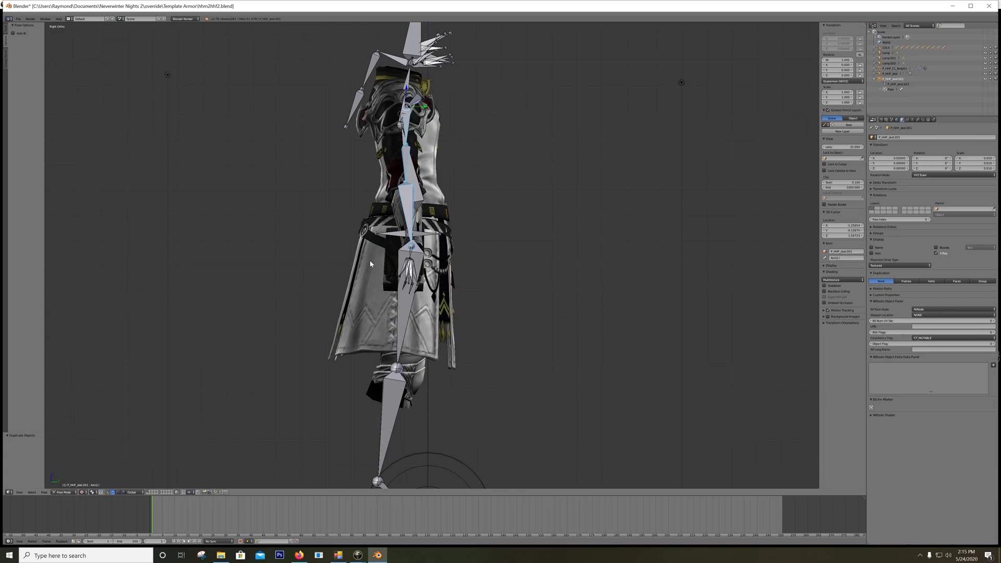
pyautogui.scroll(6, 370, 264)
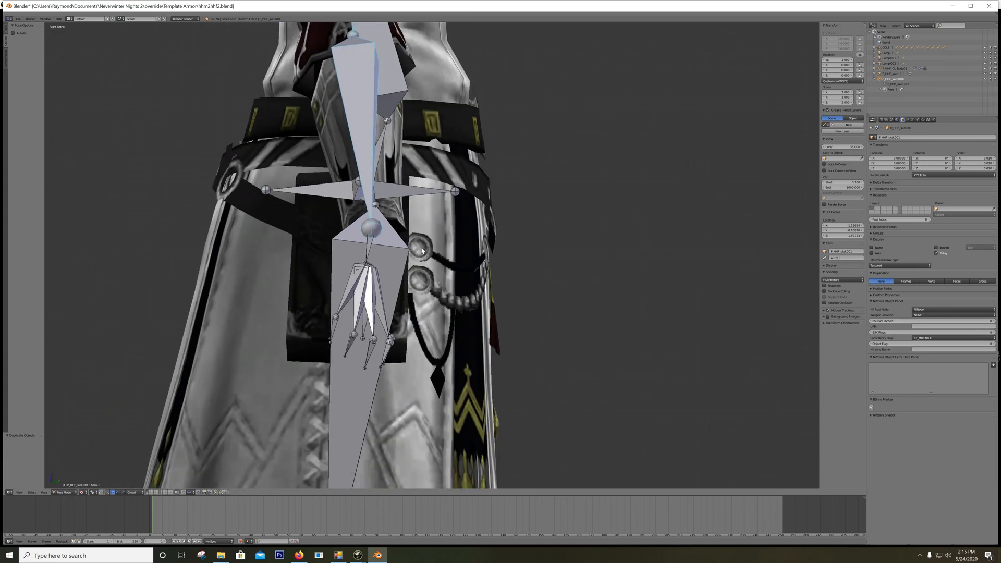
pyautogui.click(936, 253)
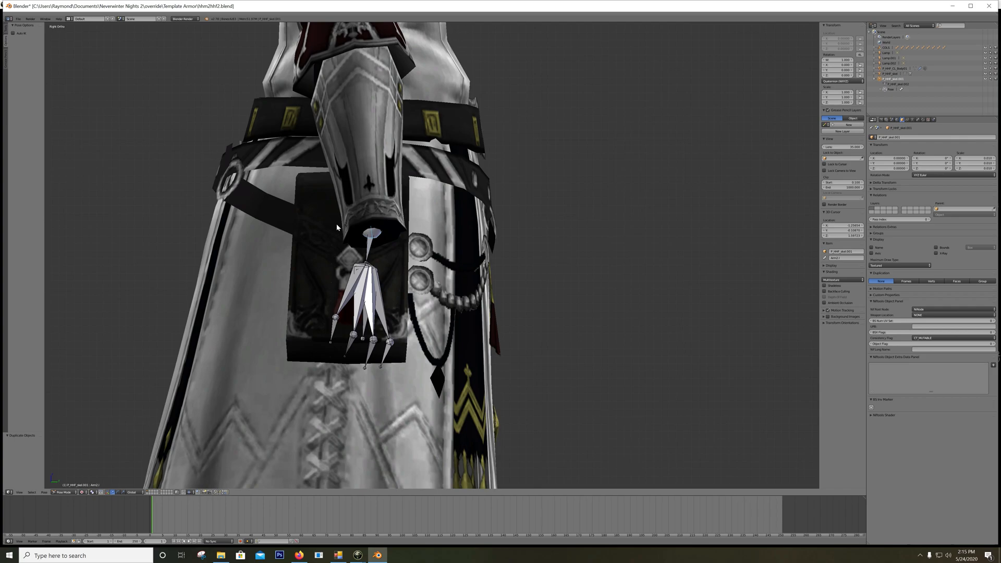
pyautogui.press('r')
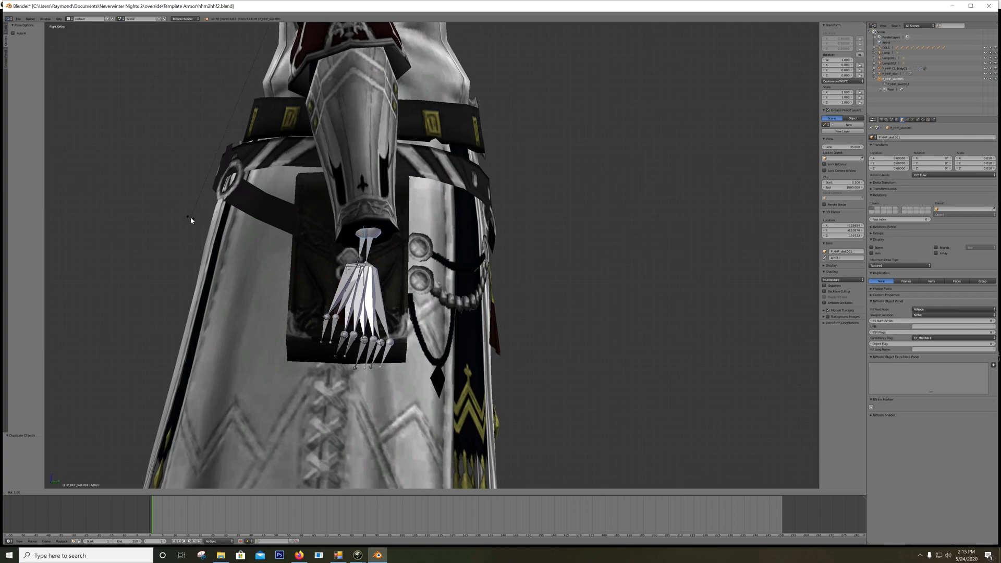
pyautogui.click(191, 220)
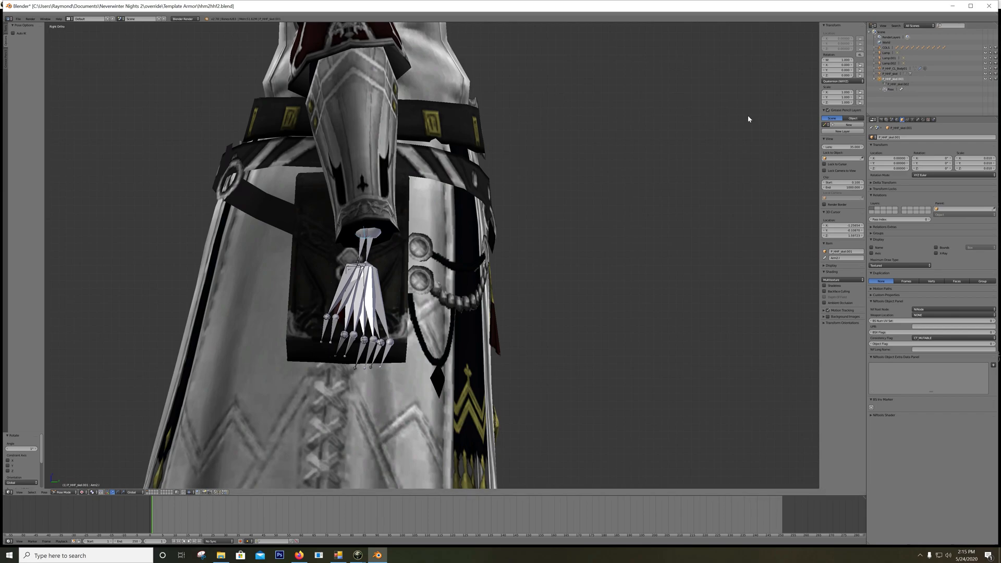
# Apply the armature modifier on the P_HHF_CL_Body01 mesh and delete the posed duplicate skeleton P_HHF_skel.001.
pyautogui.click(899, 69)
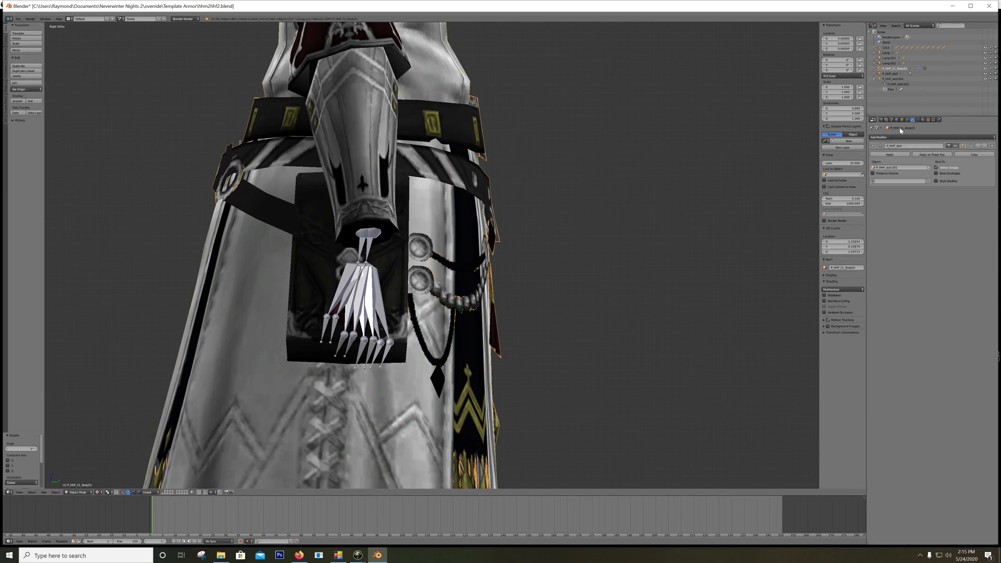
pyautogui.click(889, 154)
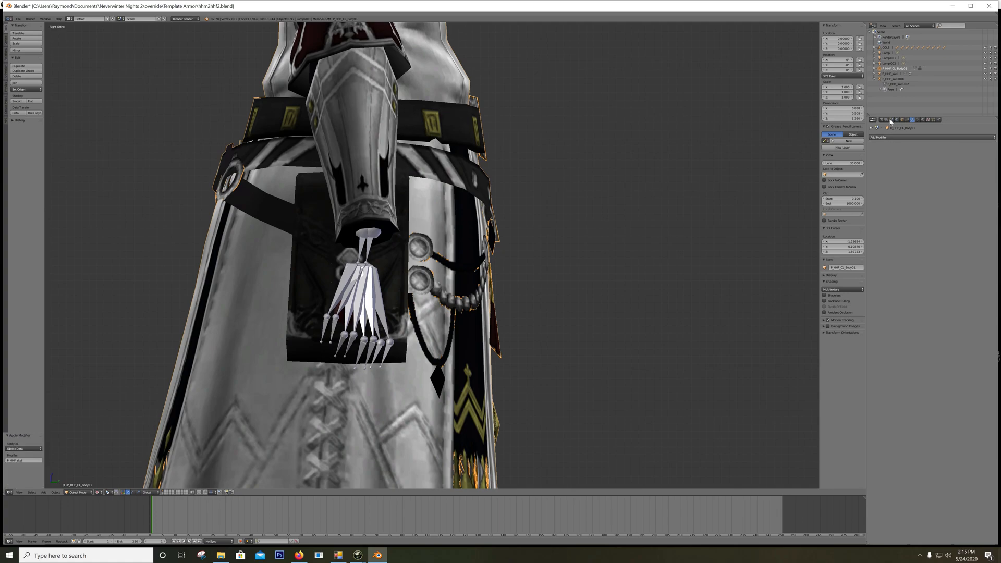
pyautogui.click(896, 80)
pyautogui.rightClick(895, 81)
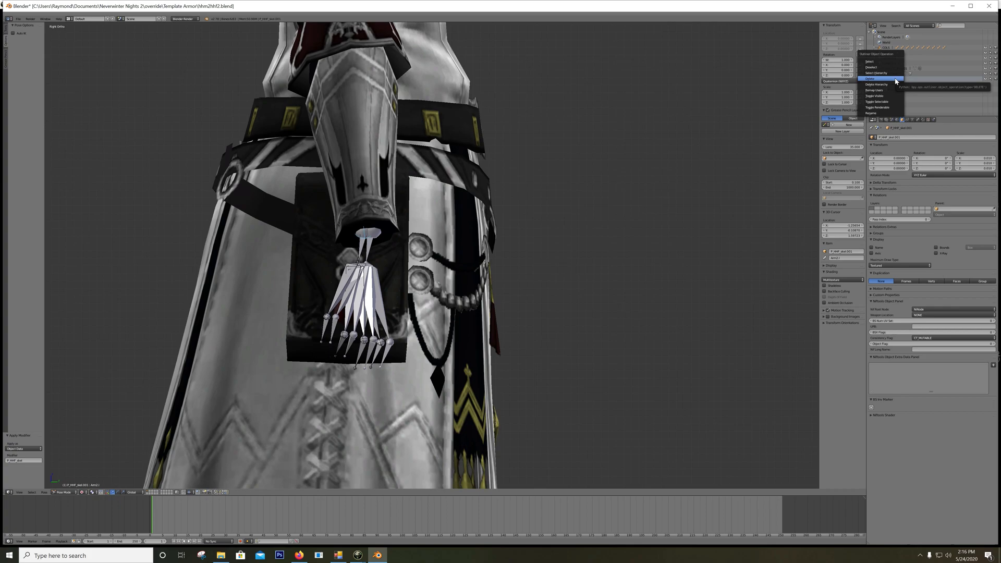
pyautogui.click(896, 79)
# Add a new Armature modifier to the P_HHF_CL_Body01 mesh, with P_HHF_skel as both its object and its name.
pyautogui.press('ctrl+KP_1')
pyautogui.scroll(-6, 558, 147)
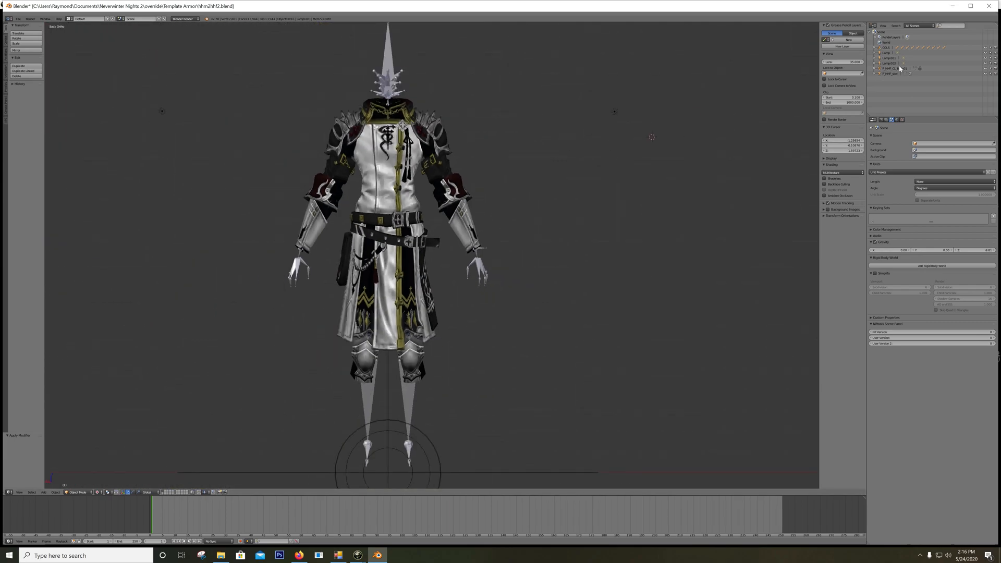
pyautogui.click(899, 68)
pyautogui.click(912, 119)
pyautogui.click(931, 137)
pyautogui.click(936, 148)
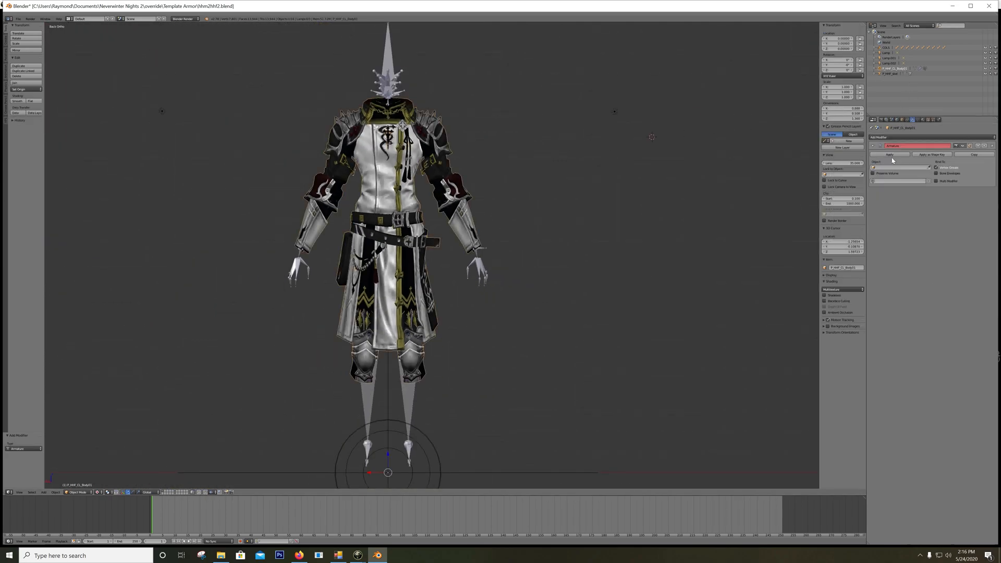
pyautogui.click(897, 167)
pyautogui.click(896, 173)
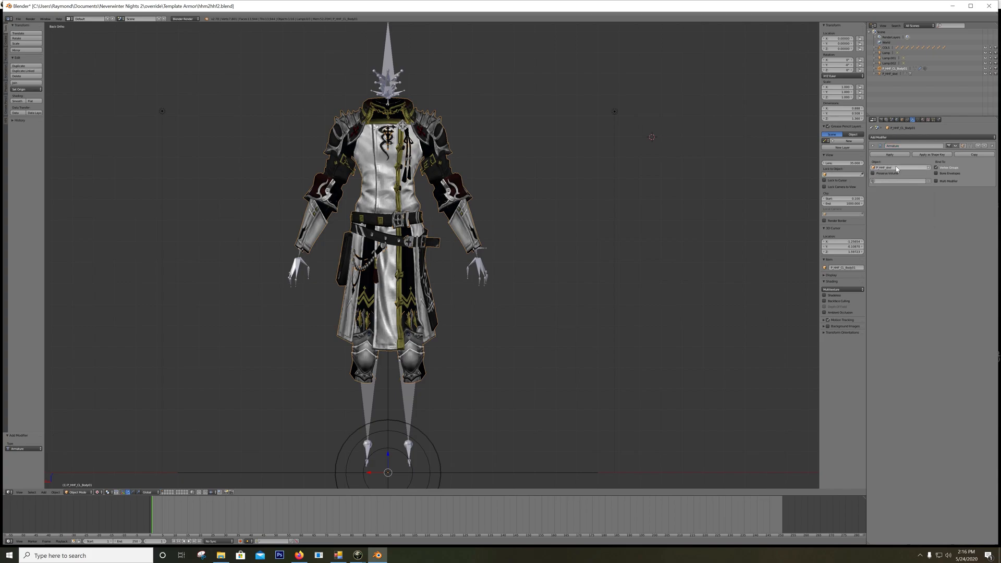
pyautogui.hotkey('ctrl', 'c')
pyautogui.hotkey('ctrl', 'v')
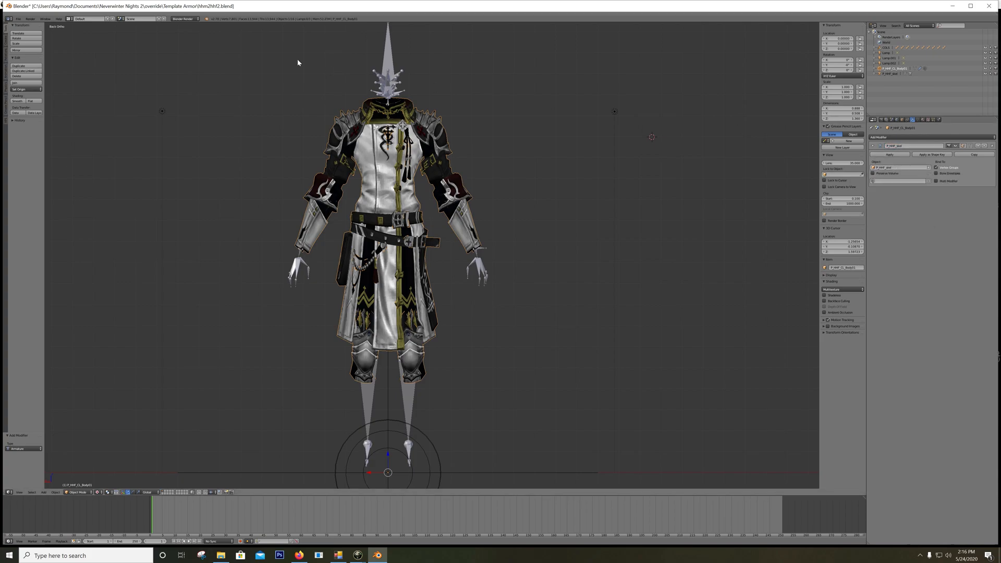
# Export the armor as a Neverwinter Nights 2 model, overwriting P_HHF_CL_Body01.mdb in the Template Armor folder.
pyautogui.click(18, 19)
pyautogui.moveTo(31, 117)
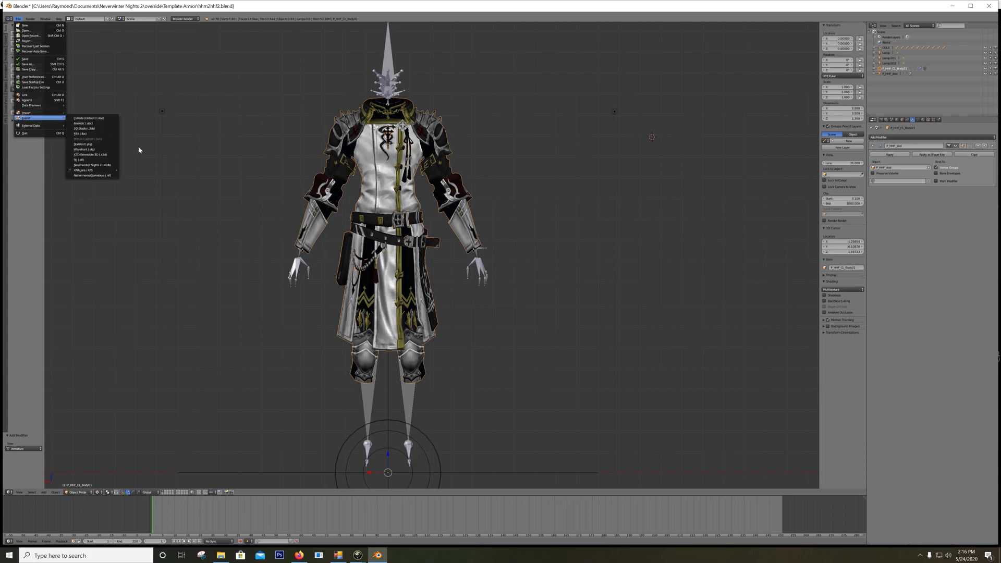
pyautogui.click(18, 19)
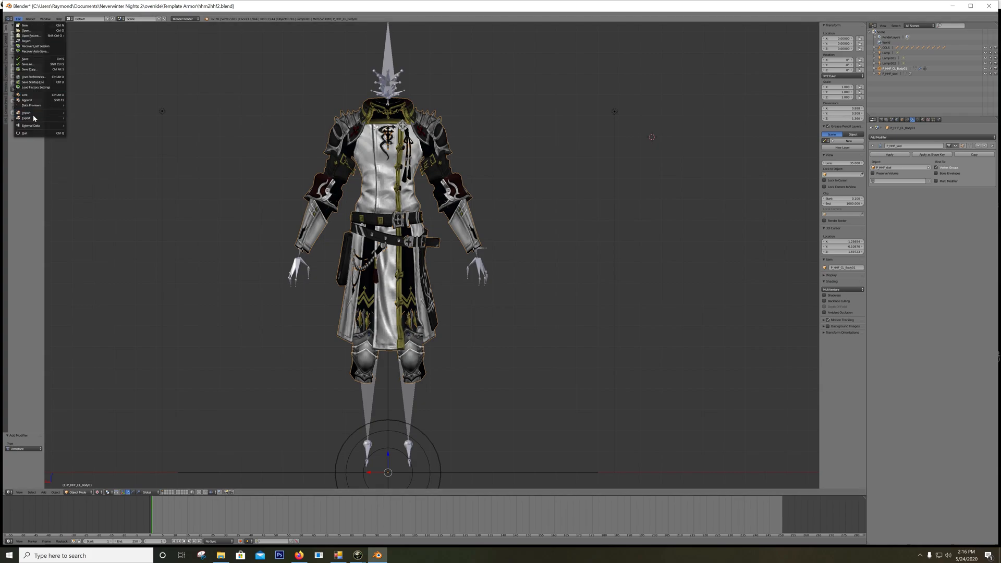
pyautogui.click(94, 165)
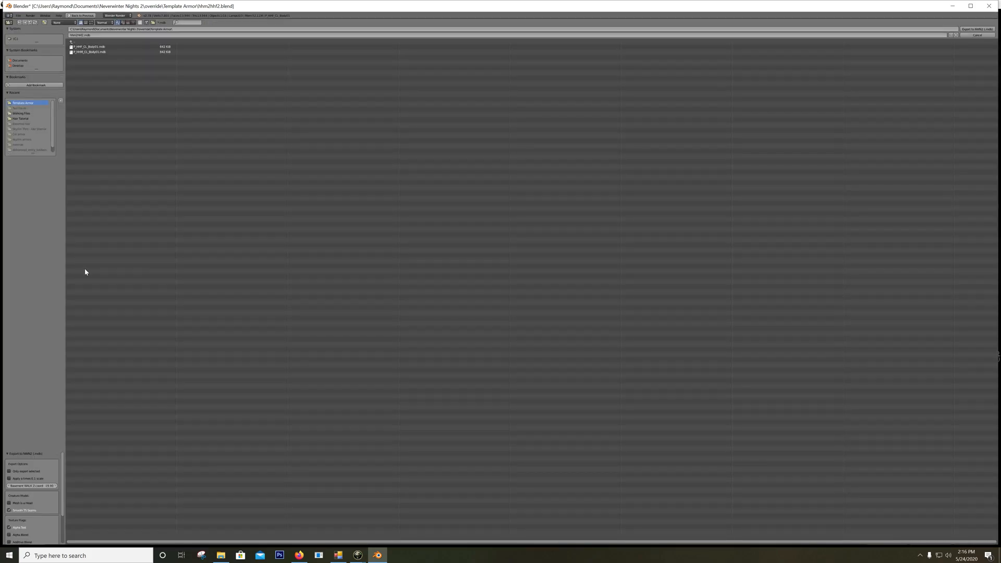
pyautogui.click(89, 47)
pyautogui.press('Return')
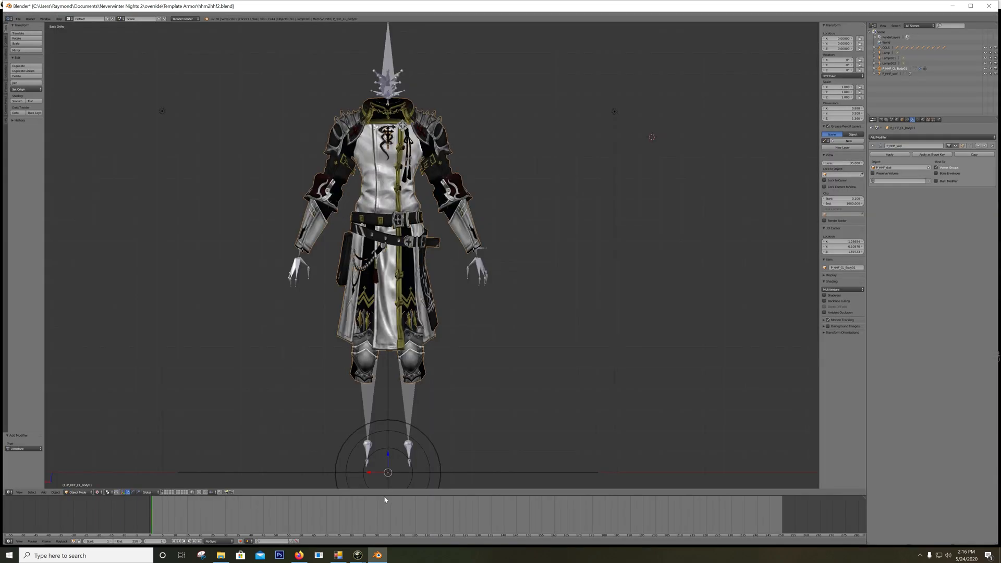
# Switch to Neverwinter Nights 2, reload the female character by toggling gender, and rotate it to examine the arm and chest fit.
pyautogui.moveTo(358, 555)
pyautogui.click(350, 516)
pyautogui.click(832, 342)
pyautogui.click(834, 352)
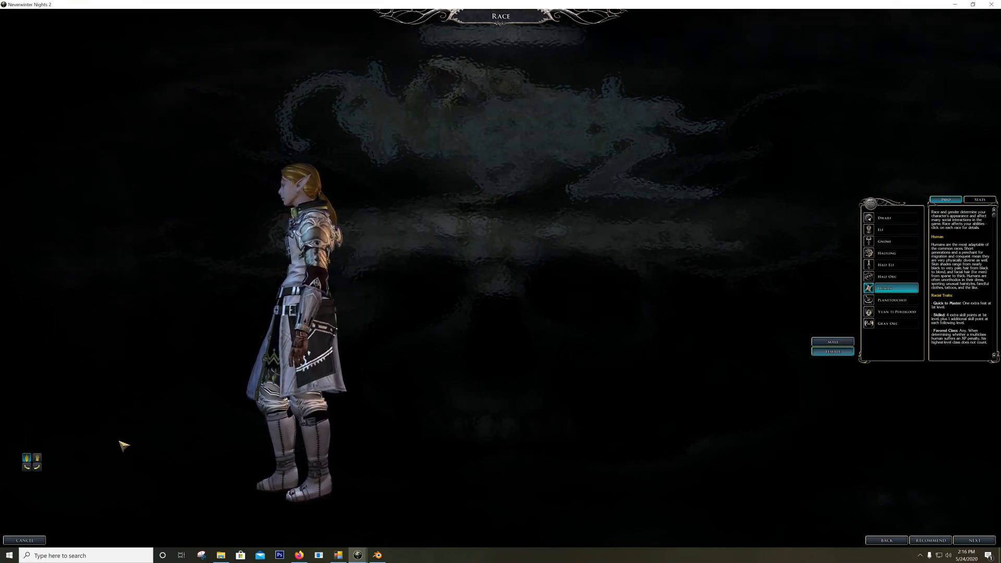
pyautogui.click(36, 467)
pyautogui.click(41, 469)
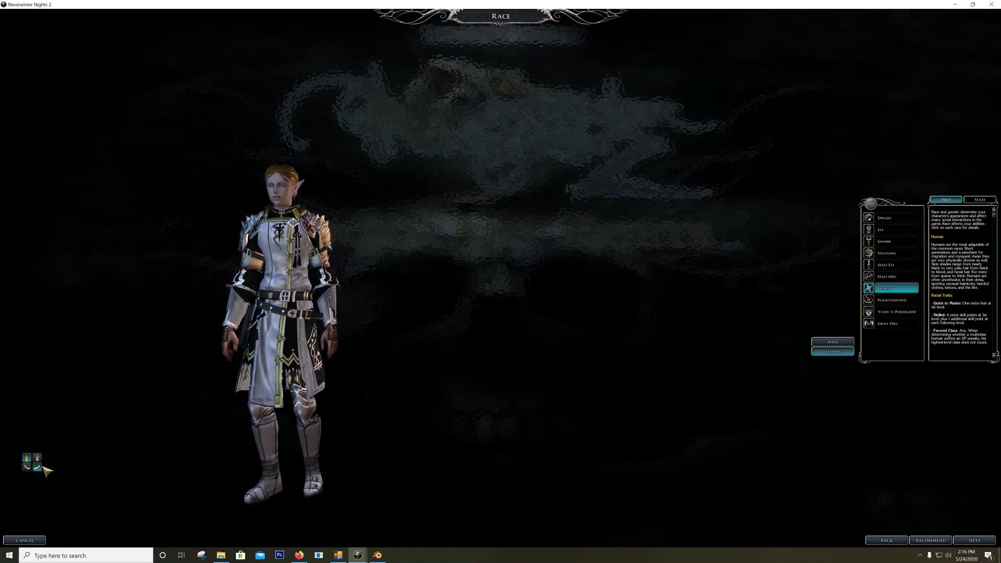
pyautogui.click(41, 468)
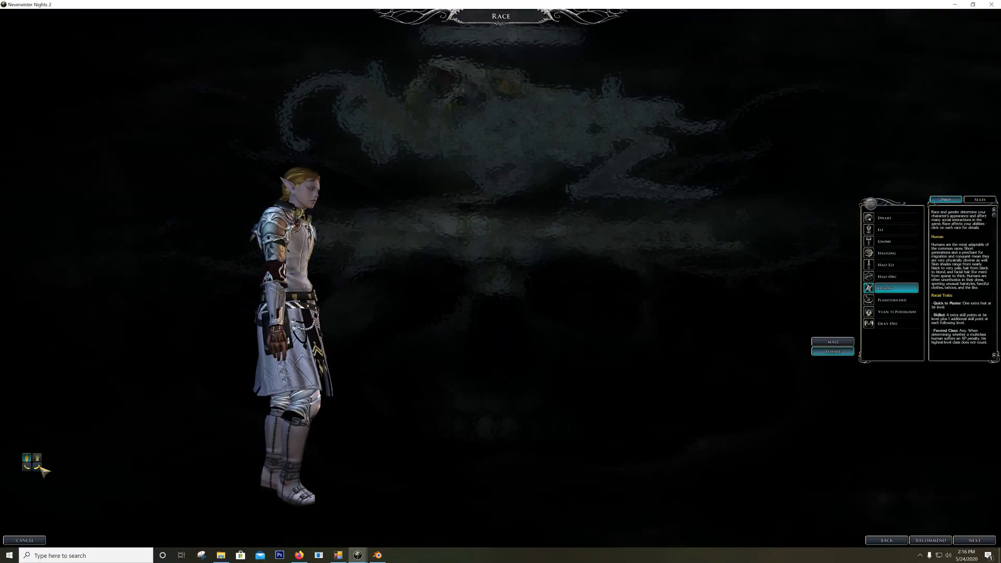
pyautogui.click(27, 467)
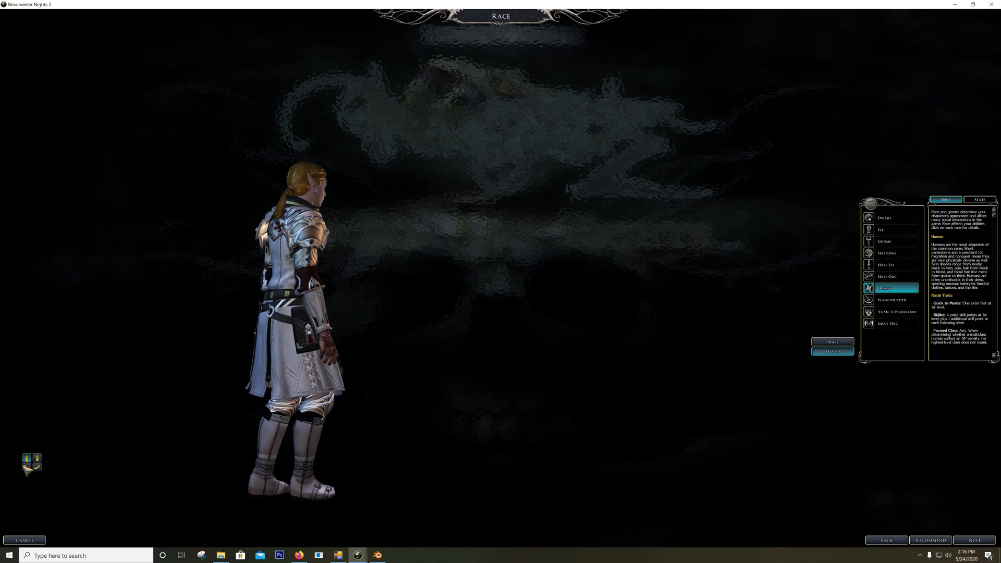
pyautogui.click(35, 468)
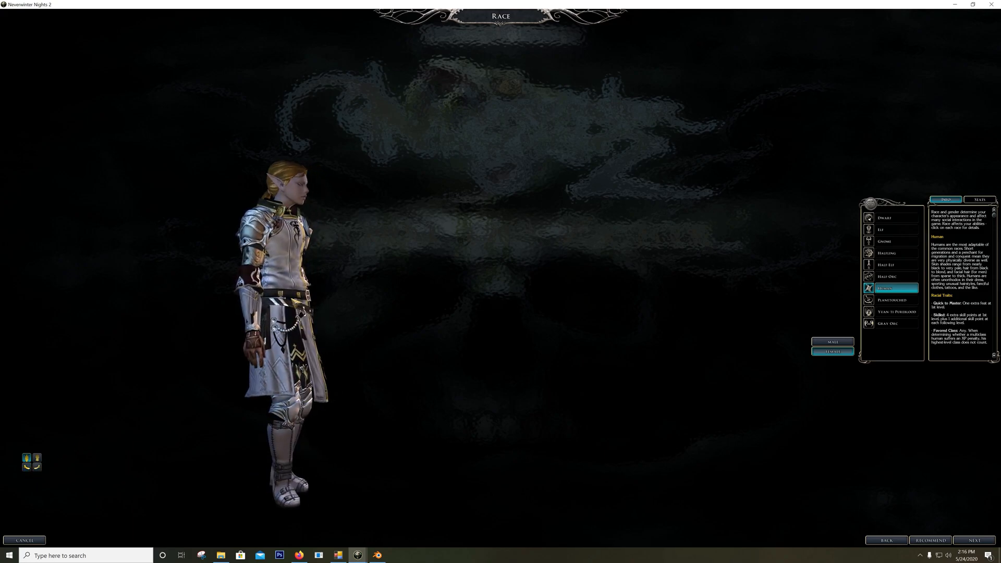
pyautogui.click(27, 467)
pyautogui.click(27, 468)
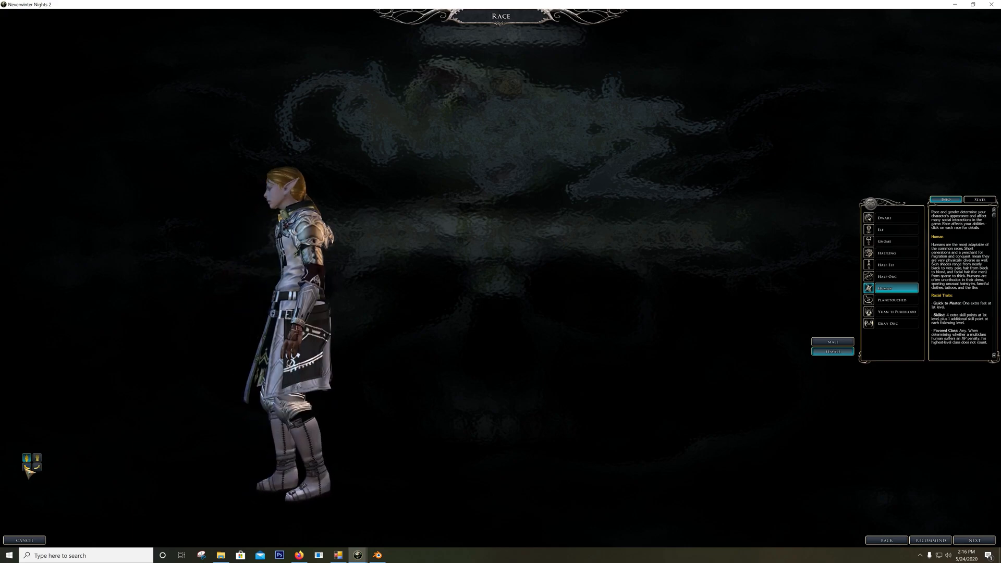
# Return to Blender, hide the P_HHF_skel skeleton, and show the armor mesh as wireframe from the right side.
pyautogui.click(377, 555)
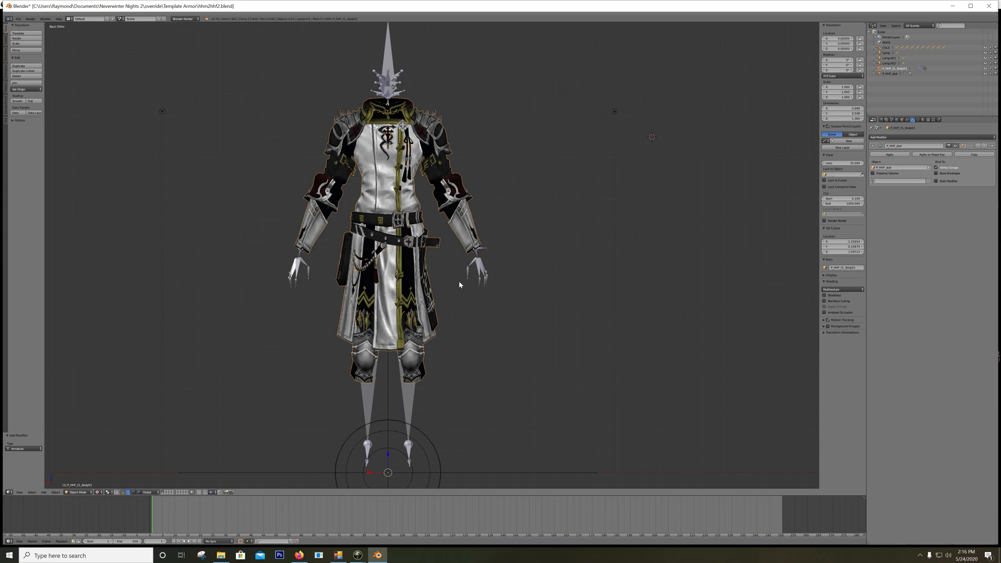
pyautogui.click(985, 73)
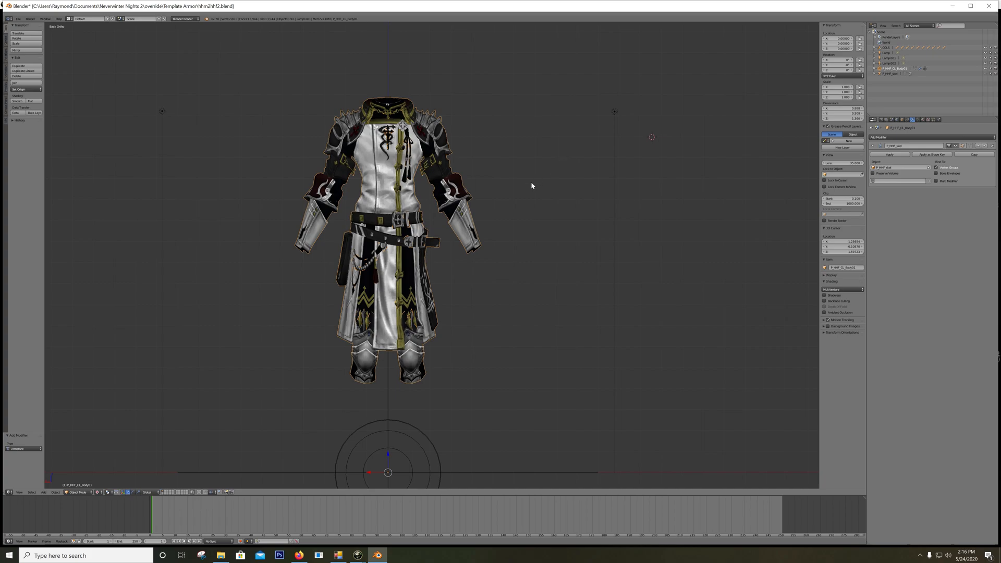
pyautogui.press('z')
pyautogui.press('KP_3')
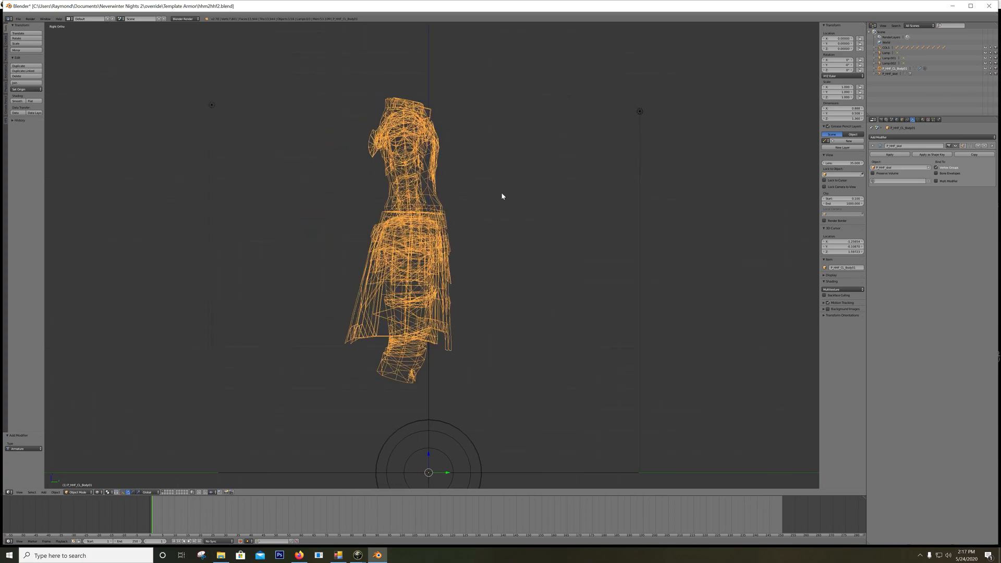
# Enter Edit Mode on the armor mesh, clear the selection, and lasso-select the vertices at the front of the chest.
pyautogui.press('Tab')
pyautogui.press('a')
pyautogui.scroll(4, 476, 178)
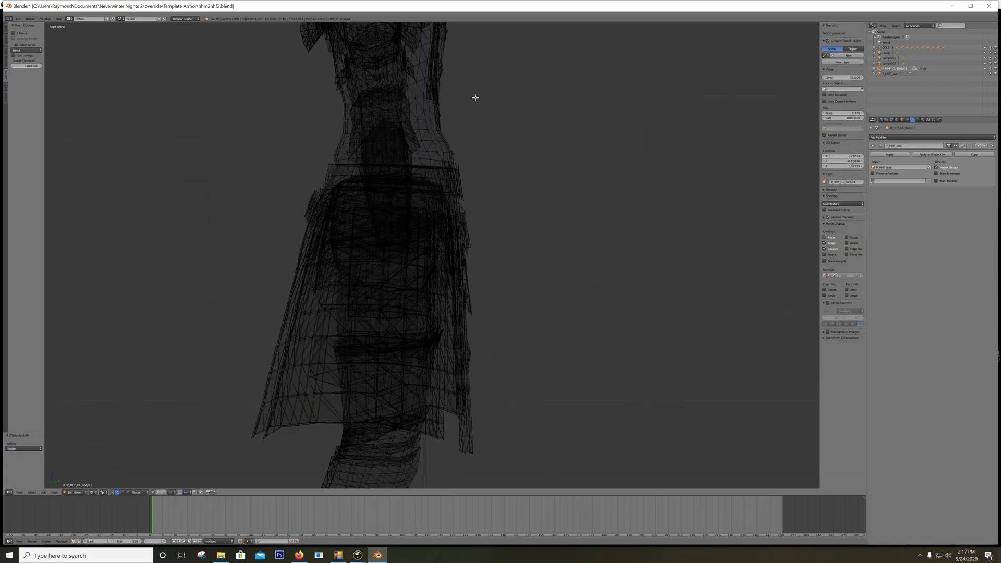
pyautogui.keyDown('shift'); pyautogui.moveTo(473, 98); pyautogui.dragTo(459, 217, button='middle'); pyautogui.keyUp('shift')
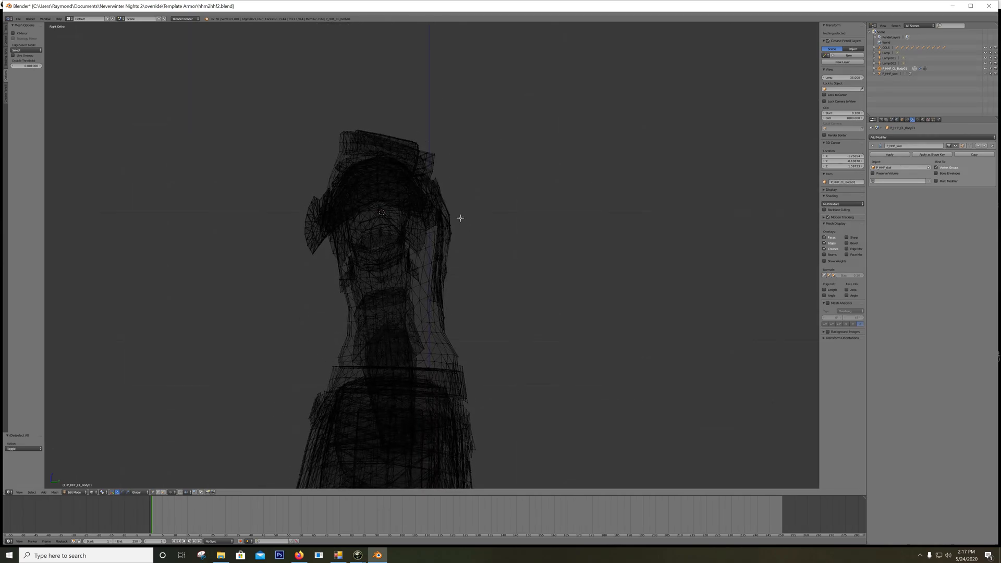
pyautogui.moveTo(464, 214)
pyautogui.keyDown('ctrl'); pyautogui.mouseDown()
pyautogui.moveTo(450, 191)
pyautogui.moveTo(437, 202)
pyautogui.moveTo(428, 251)
pyautogui.moveTo(442, 265)
pyautogui.moveTo(462, 219)
pyautogui.mouseUp(); pyautogui.keyUp('ctrl')
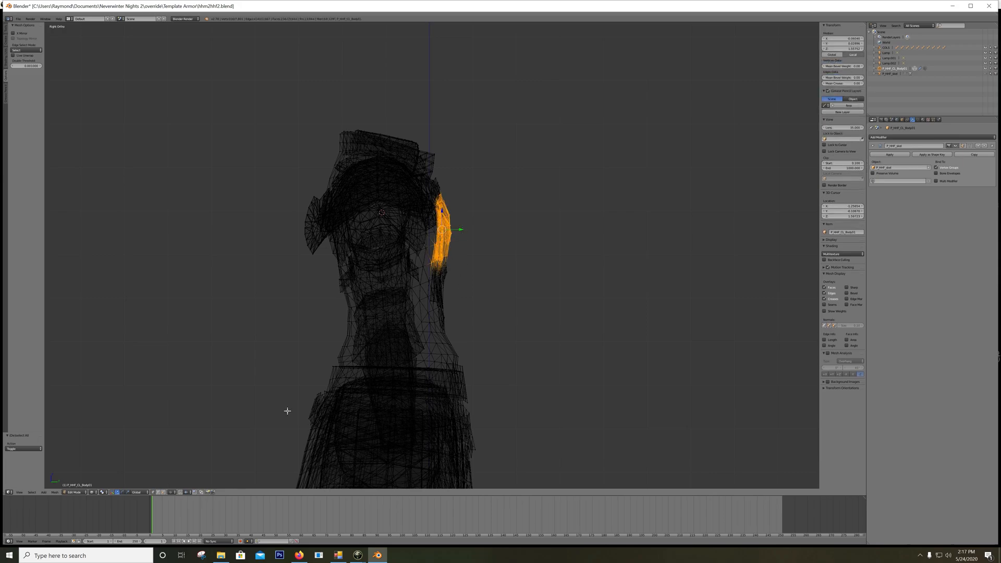
# Enable proportional editing and move the selected chest vertices forward along Y with a small influence radius around the bust.
pyautogui.click(166, 492)
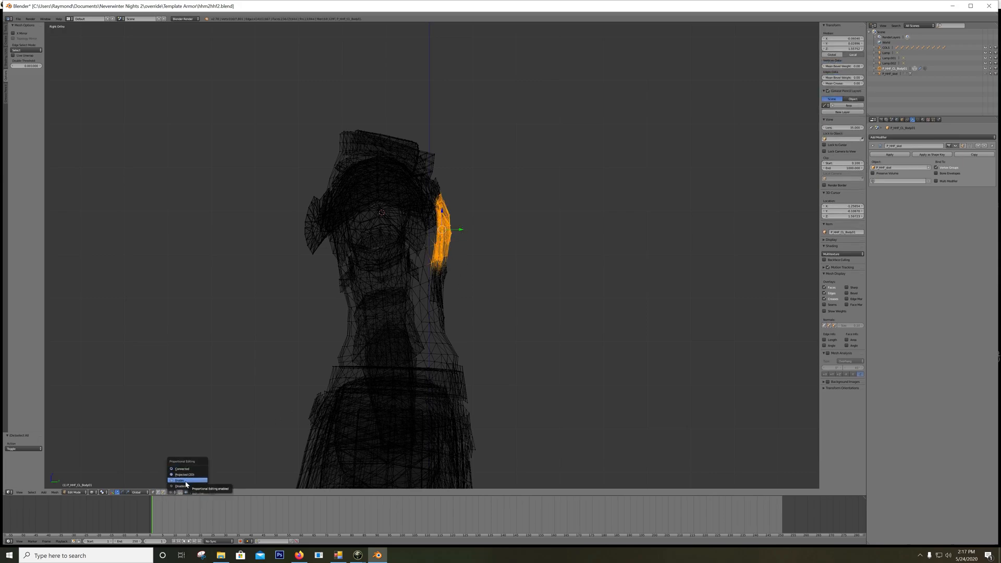
pyautogui.click(186, 478)
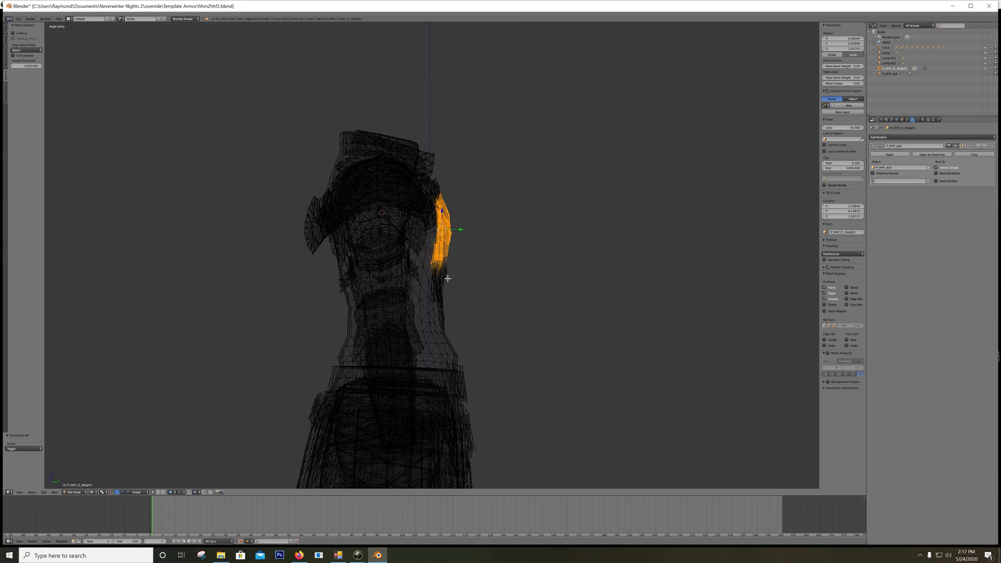
pyautogui.scroll(-5, 478, 248)
pyautogui.scroll(3, 481, 253)
pyautogui.press('g')
pyautogui.scroll(18, 481, 253)
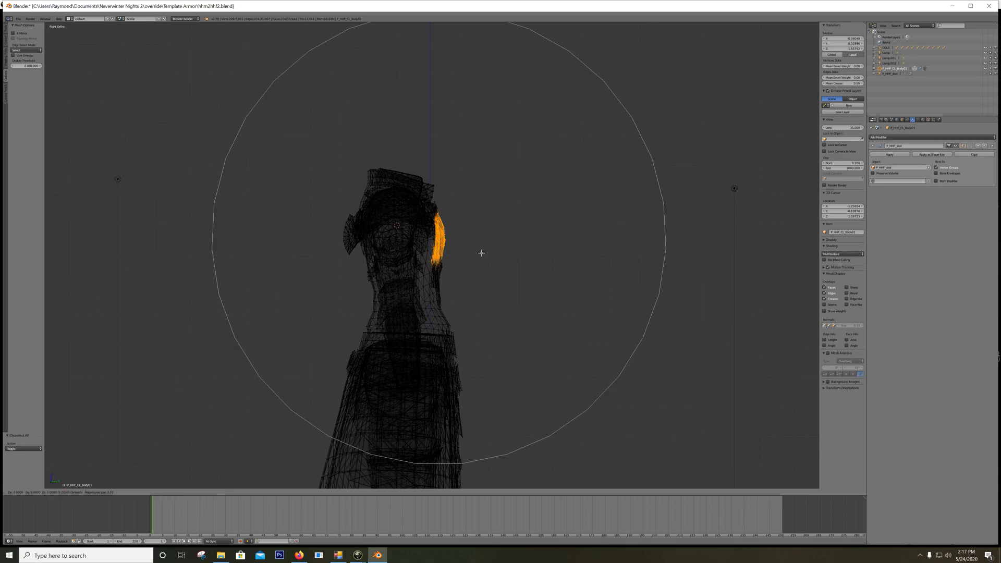
pyautogui.scroll(8, 481, 253)
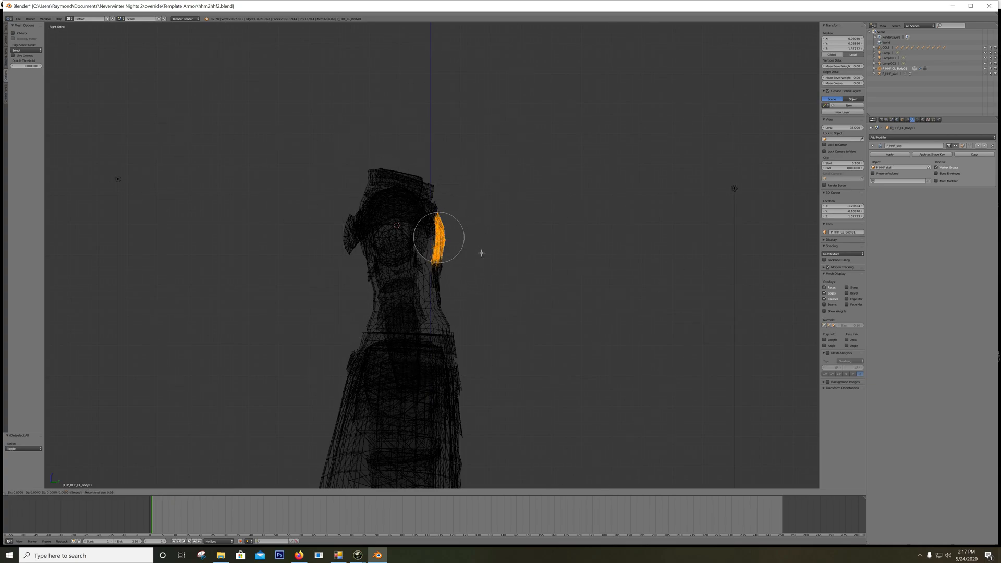
pyautogui.scroll(2, 482, 253)
pyautogui.press('y')
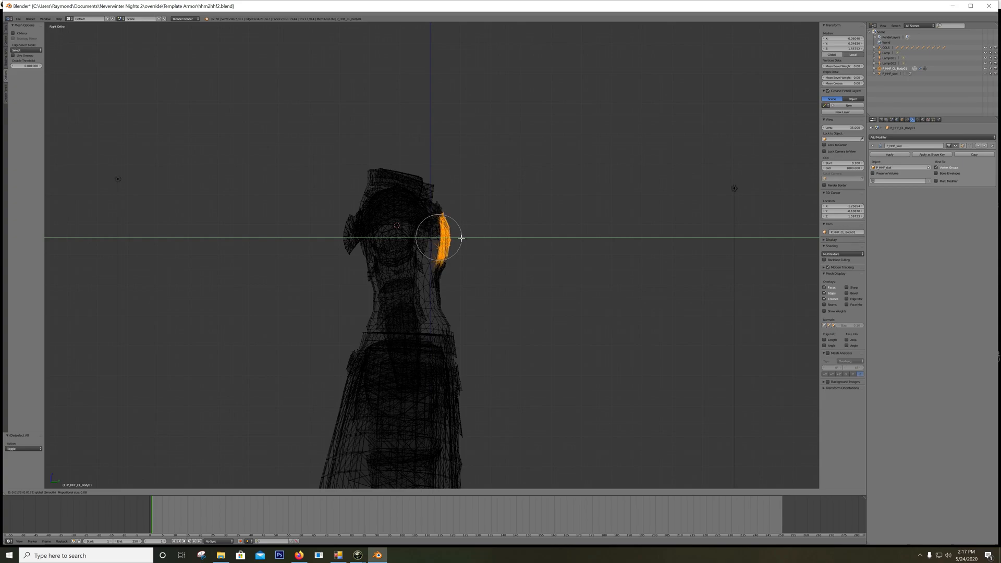
pyautogui.click(463, 238)
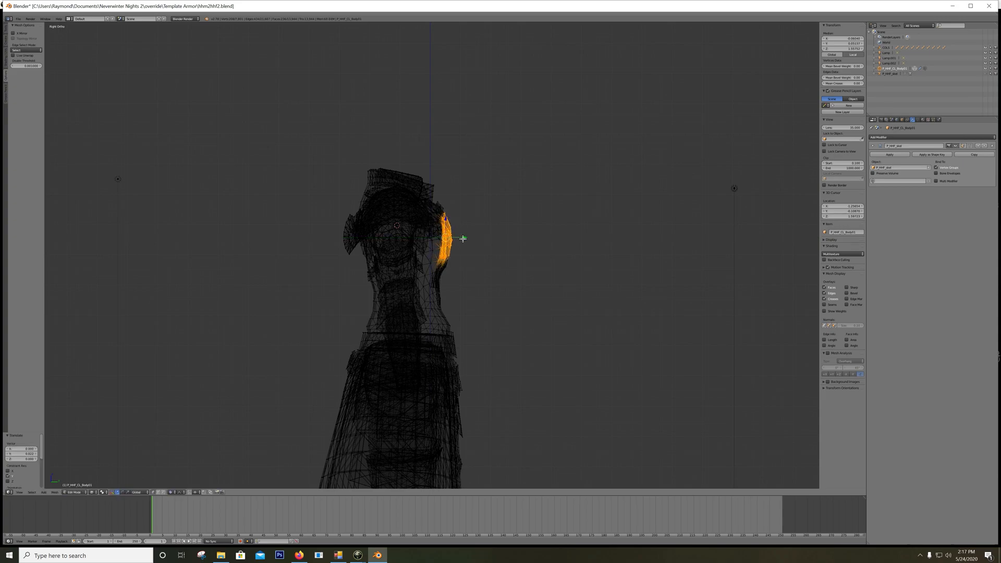
# Tilt the selected chest vertices by rotating them in the side view and lower them slightly along Z.
pyautogui.press('r')
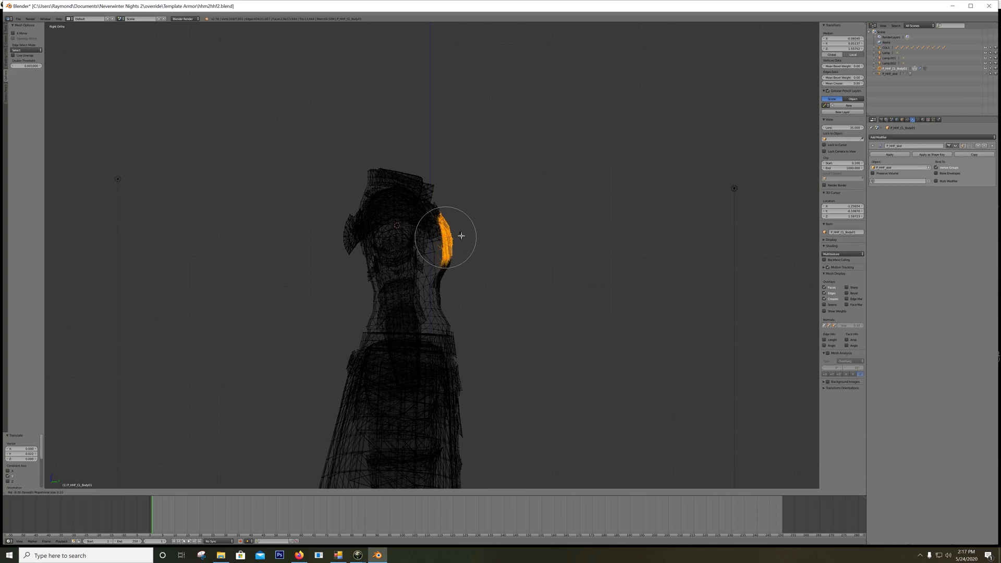
pyautogui.click(461, 235)
pyautogui.press('g')
pyautogui.press('z')
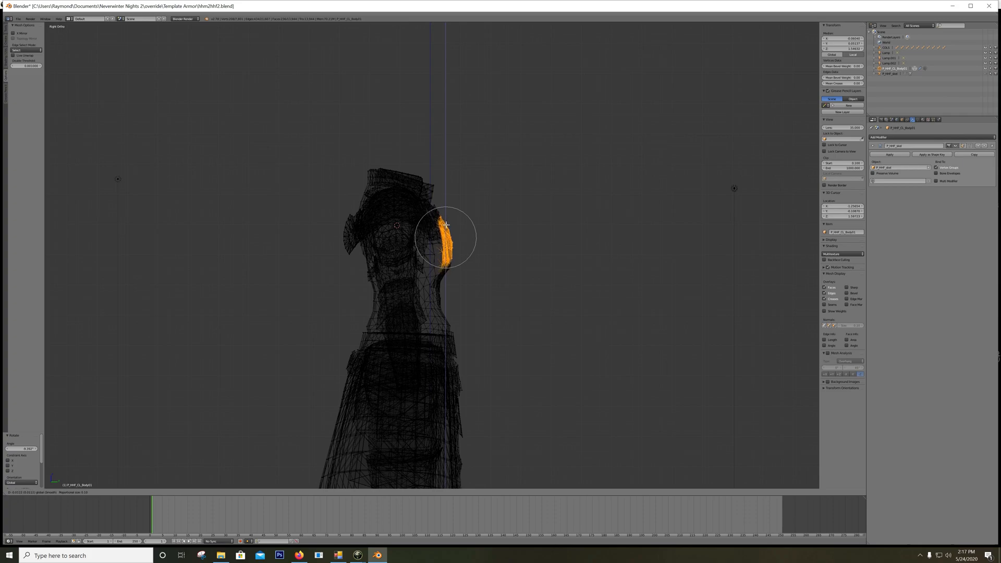
pyautogui.click(446, 229)
pyautogui.press('r')
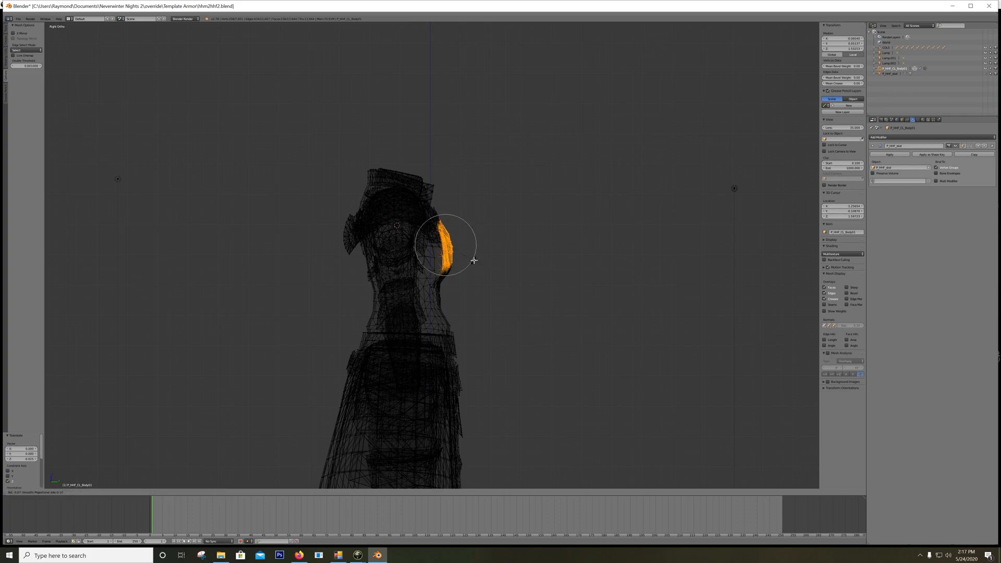
pyautogui.click(474, 259)
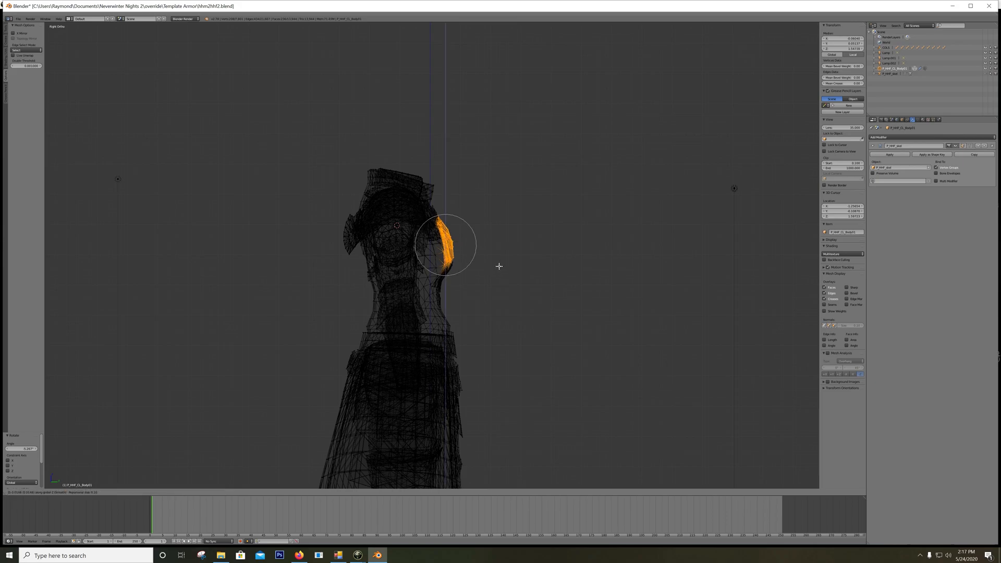
pyautogui.click(499, 269)
# Scale the selected chest vertices down slightly along Z and raise them a little along the same axis.
pyautogui.press('s')
pyautogui.press('z')
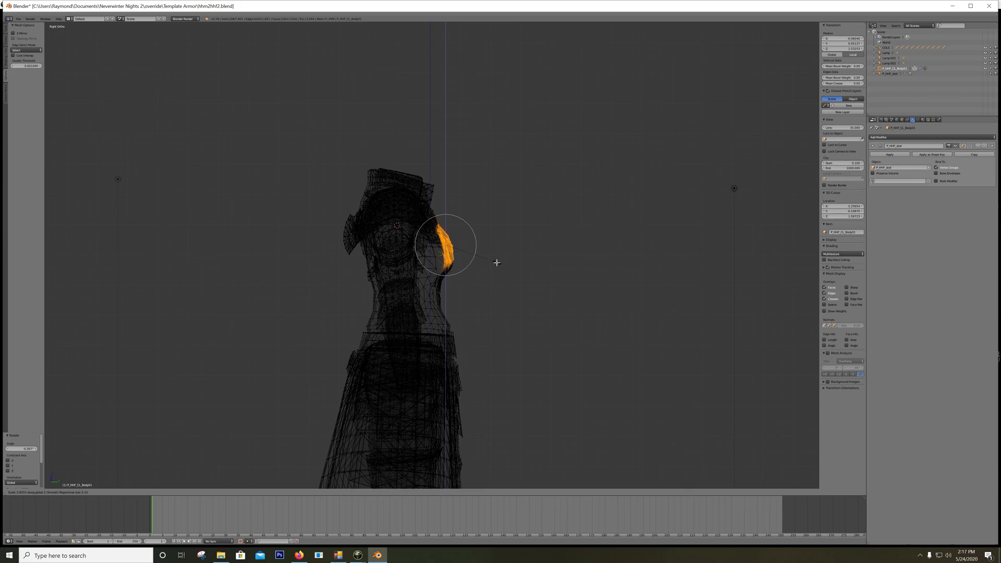
pyautogui.click(494, 262)
pyautogui.press('g')
pyautogui.press('z')
pyautogui.click(444, 230)
# Leave Edit Mode, restore solid shading, and examine the reshaped chest from the front, undoing and redoing the last change to compare.
pyautogui.moveTo(521, 238); pyautogui.dragTo(467, 239, button='middle')
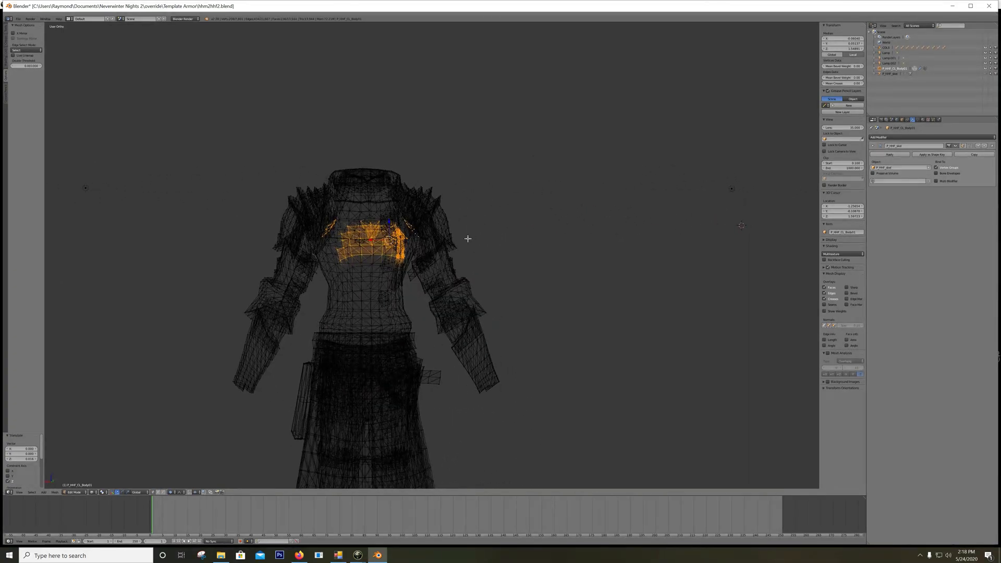
pyautogui.press('z')
pyautogui.press('Tab')
pyautogui.moveTo(473, 239); pyautogui.dragTo(598, 244, button='middle')
pyautogui.moveTo(488, 296); pyautogui.dragTo(437, 291, button='middle')
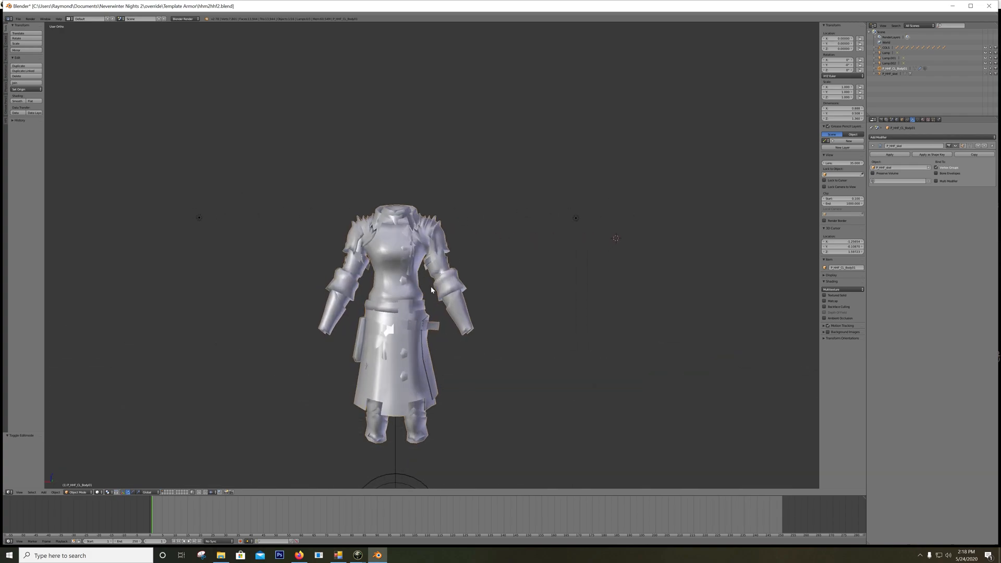
pyautogui.scroll(1, 437, 295)
pyautogui.press('ctrl+KP_1')
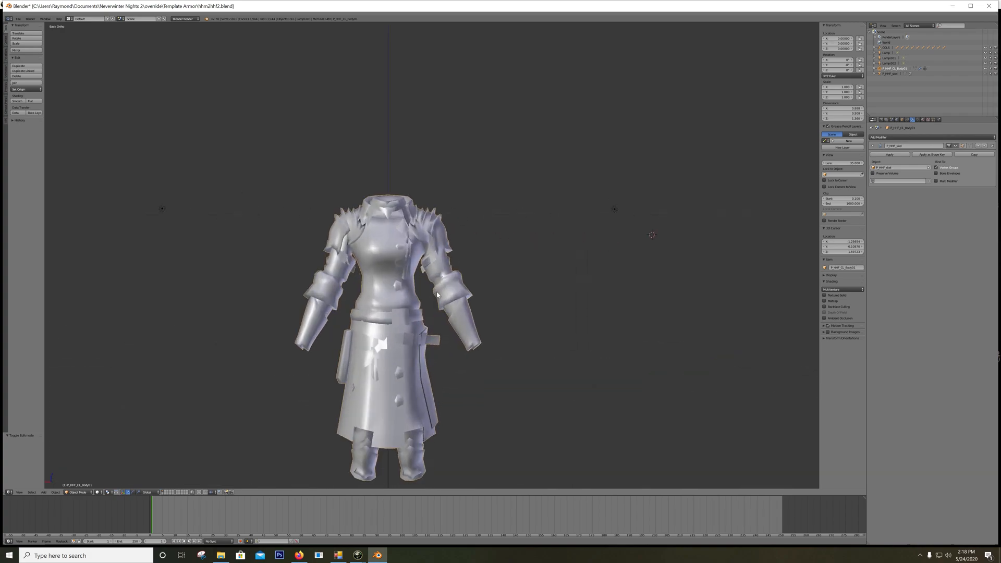
pyautogui.scroll(2, 381, 286)
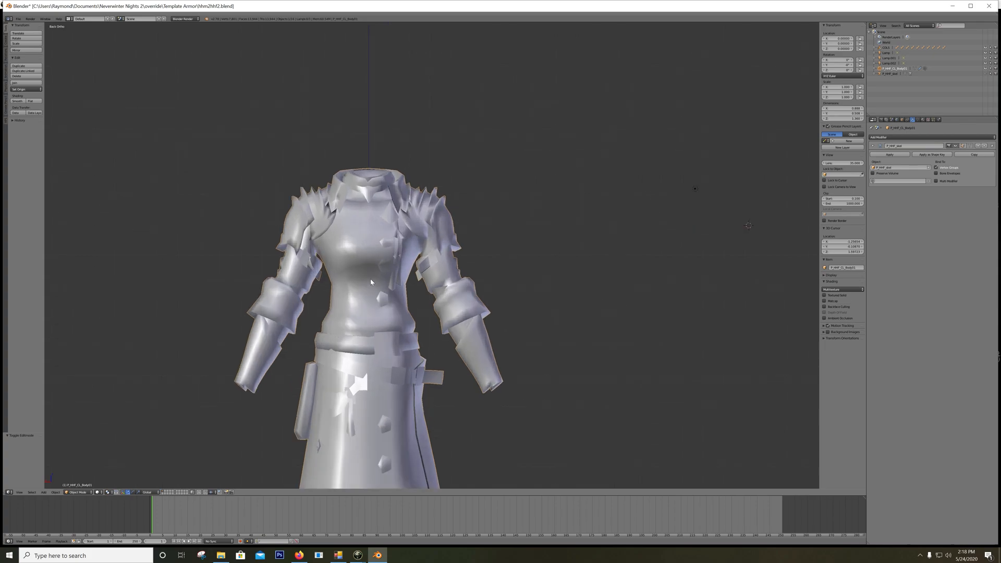
pyautogui.keyDown('shift'); pyautogui.moveTo(370, 282); pyautogui.dragTo(421, 223, button='middle'); pyautogui.keyUp('shift')
pyautogui.hotkey('ctrl', 'z')
pyautogui.hotkey('ctrl', 'shift', 'z')
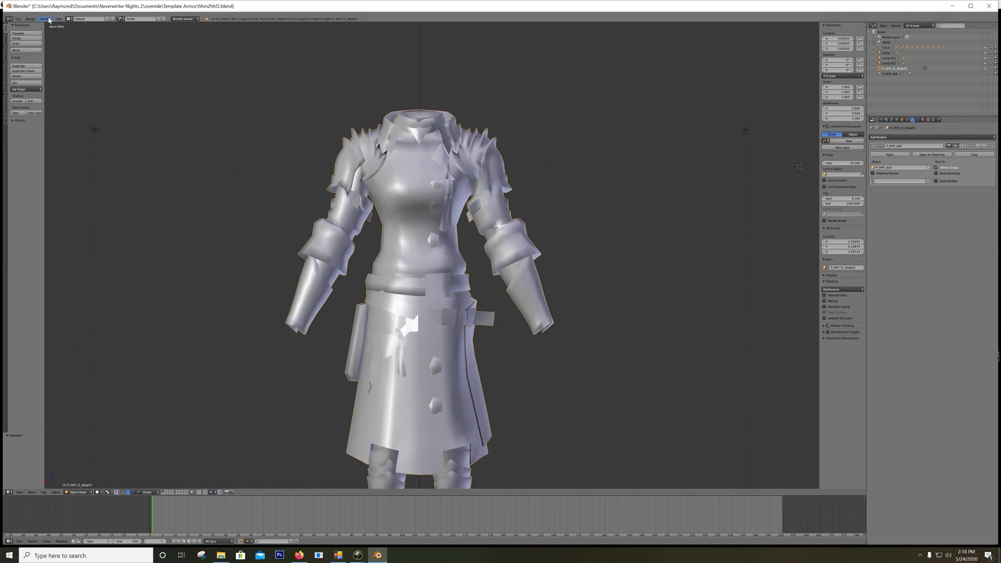
# Export the reshaped armor in Neverwinter Nights 2 format, overwriting P_HHF_CL_Body01.mdb.
pyautogui.click(18, 19)
pyautogui.moveTo(32, 118)
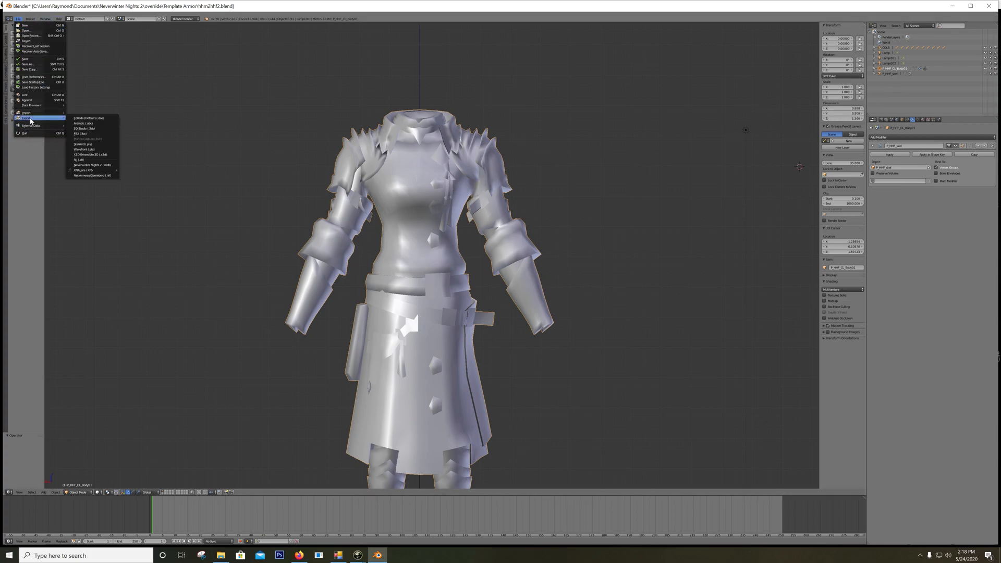
pyautogui.click(99, 164)
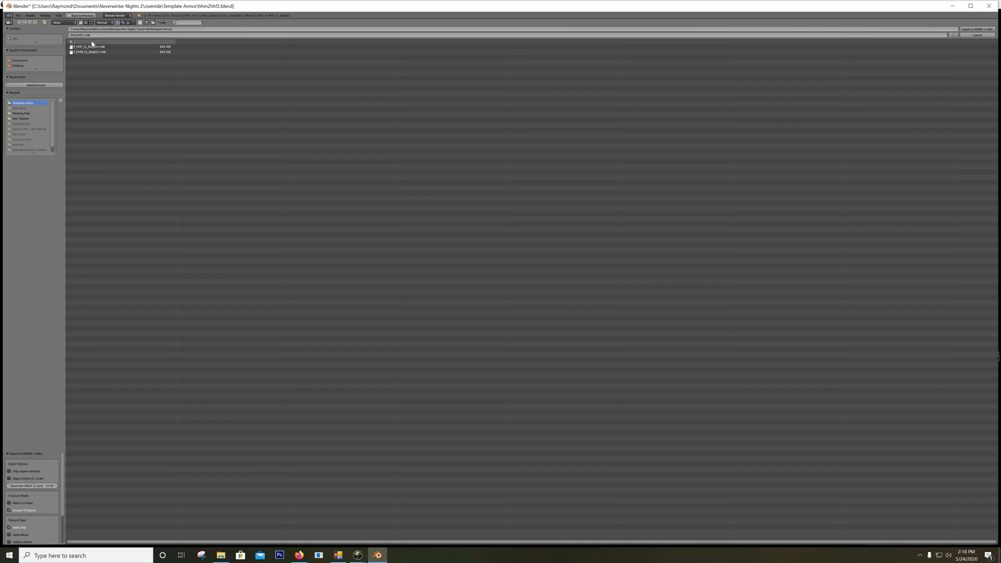
pyautogui.click(120, 46)
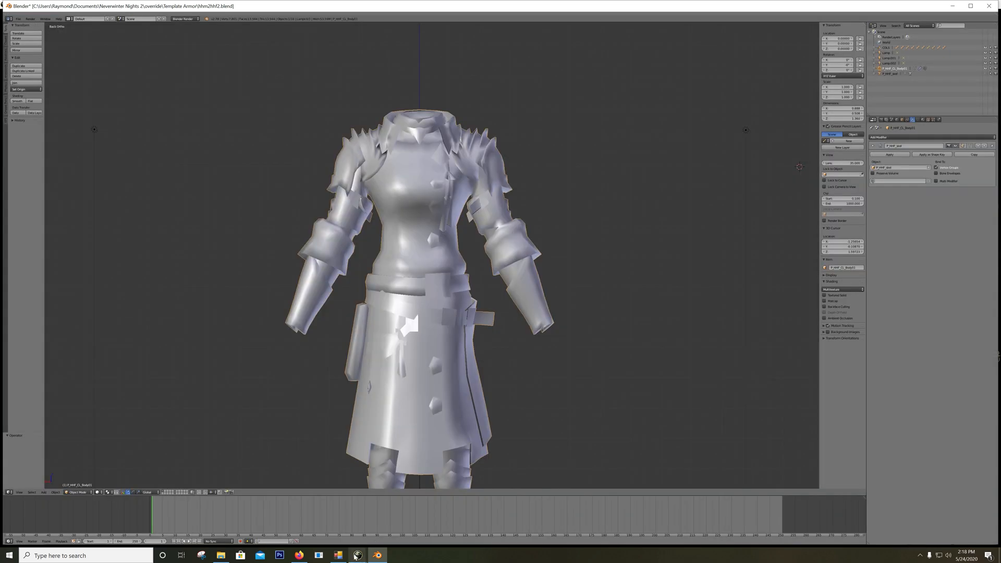
# Switch to Neverwinter Nights 2, toggle the gender from male to female to reload the armor, and rotate the character to examine the new chest shape.
pyautogui.click(357, 554)
pyautogui.click(346, 534)
pyautogui.click(832, 341)
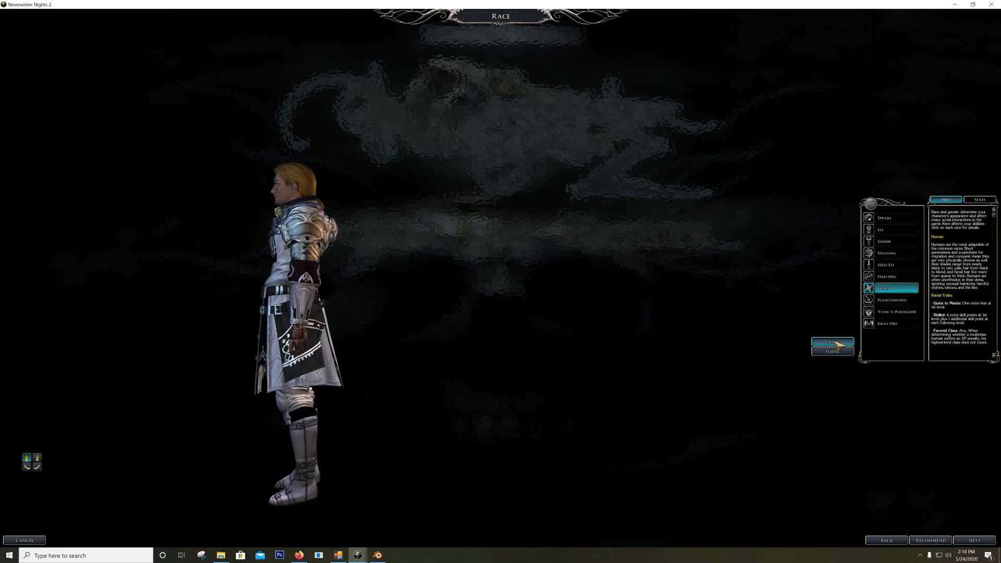
pyautogui.click(828, 352)
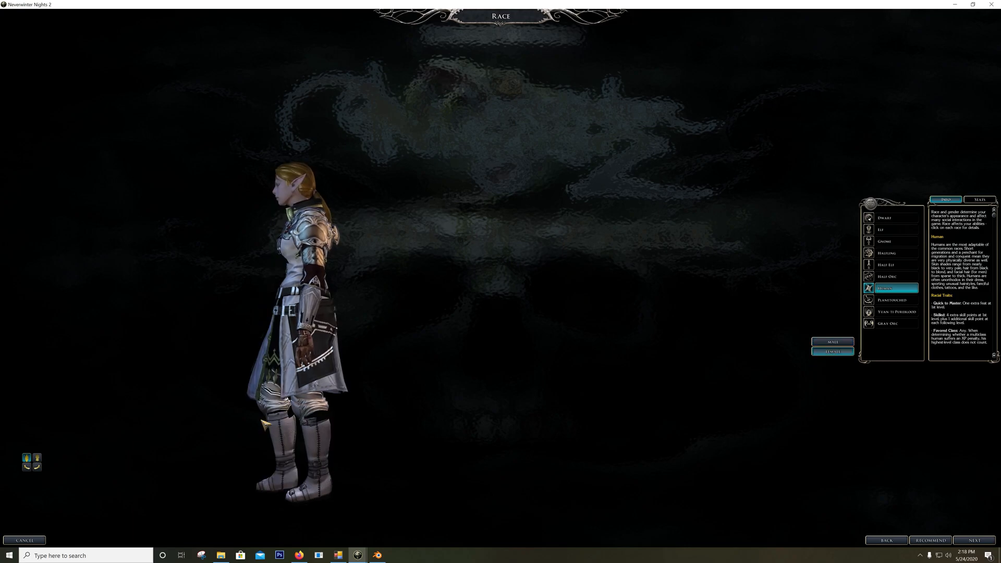
pyautogui.click(37, 467)
pyautogui.click(38, 469)
pyautogui.click(37, 469)
pyautogui.click(38, 469)
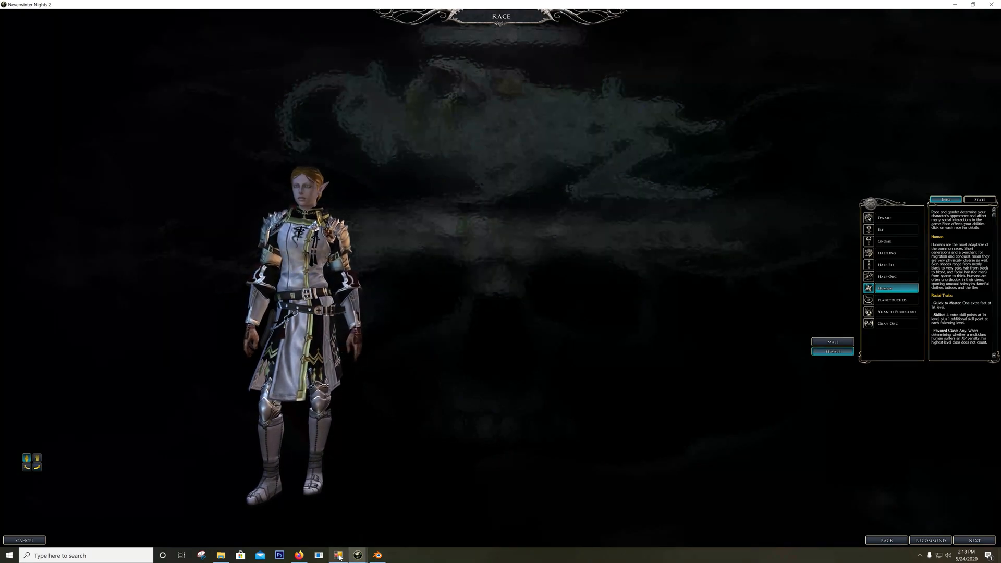
# Return to Blender, quit without saving the changes, and reopen hhm2hhf2.blend from the Template Armor folder in File Explorer.
pyautogui.click(377, 556)
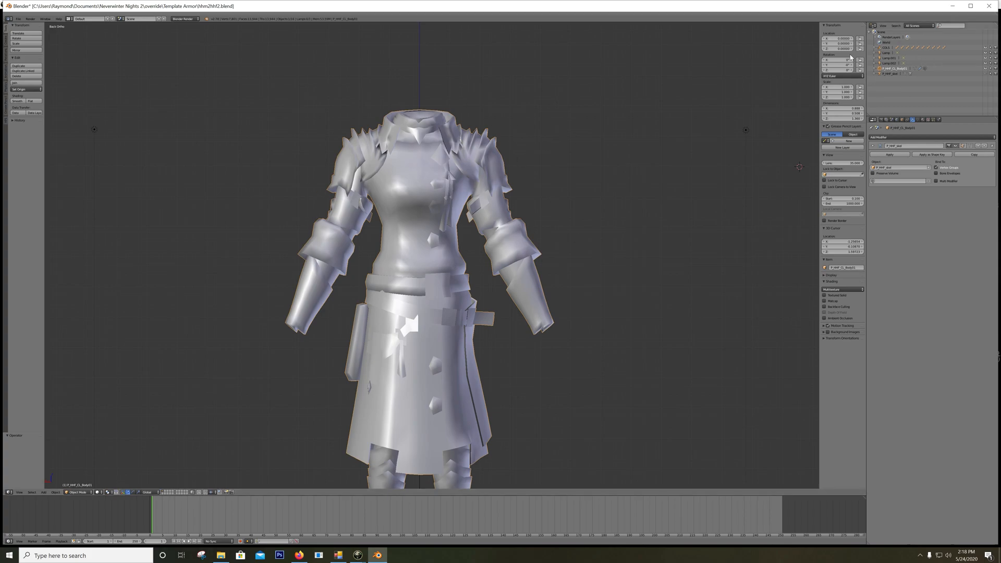
pyautogui.click(989, 6)
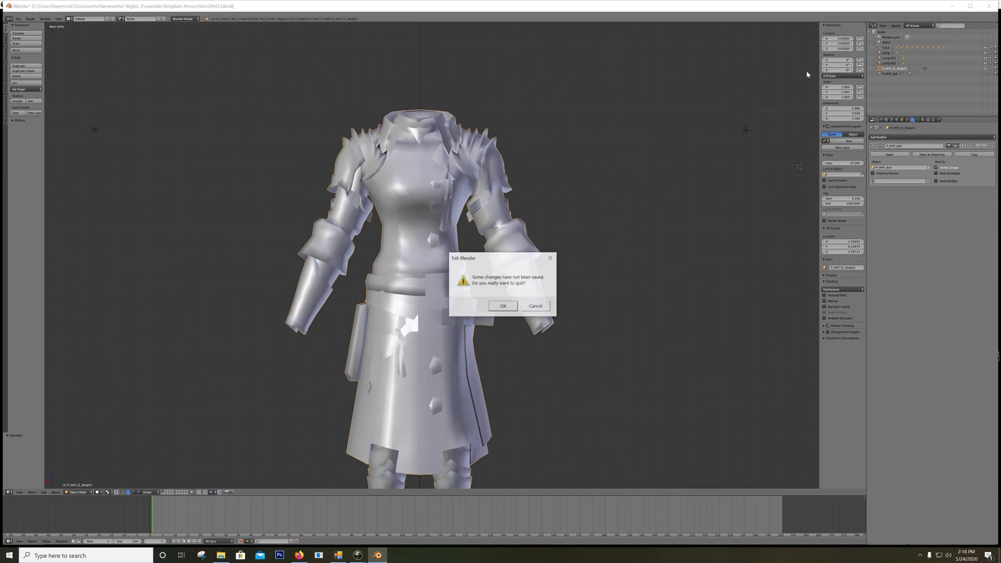
pyautogui.click(500, 306)
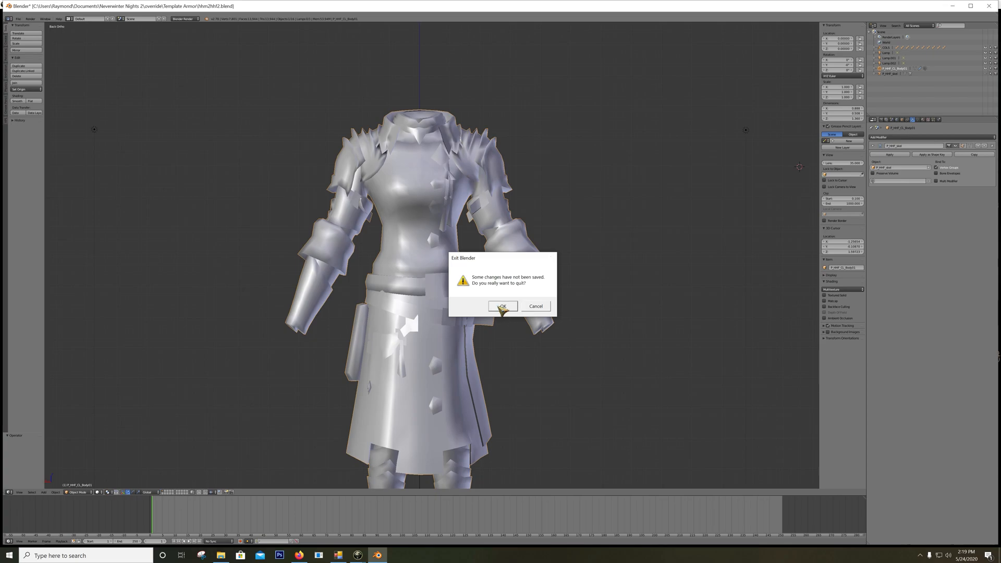
pyautogui.click(228, 556)
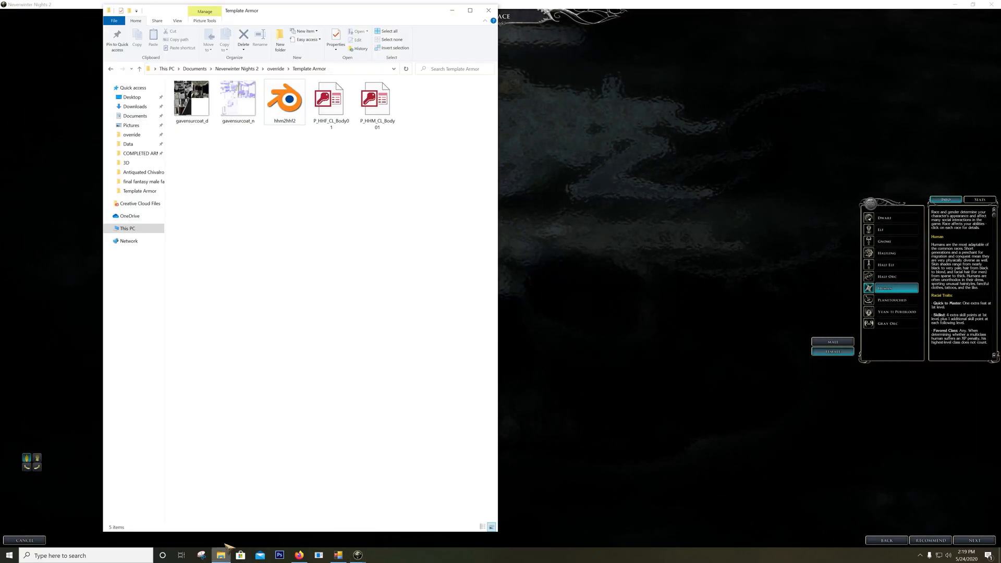
pyautogui.doubleClick(284, 100)
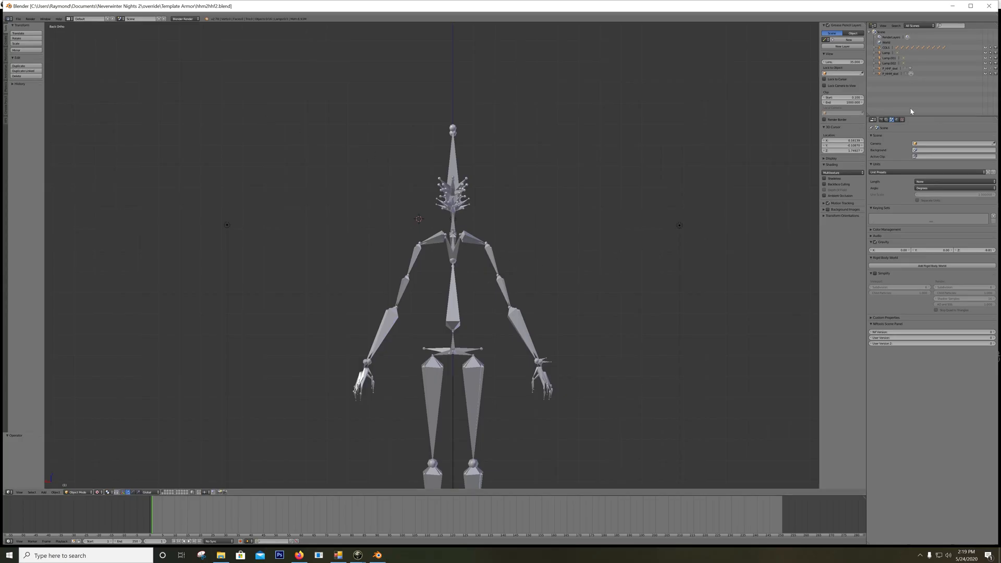
# Select the P_HHM_skel and P_HHF_skel skeletons alternately to compare the male and female rigs.
pyautogui.click(890, 69)
pyautogui.click(894, 74)
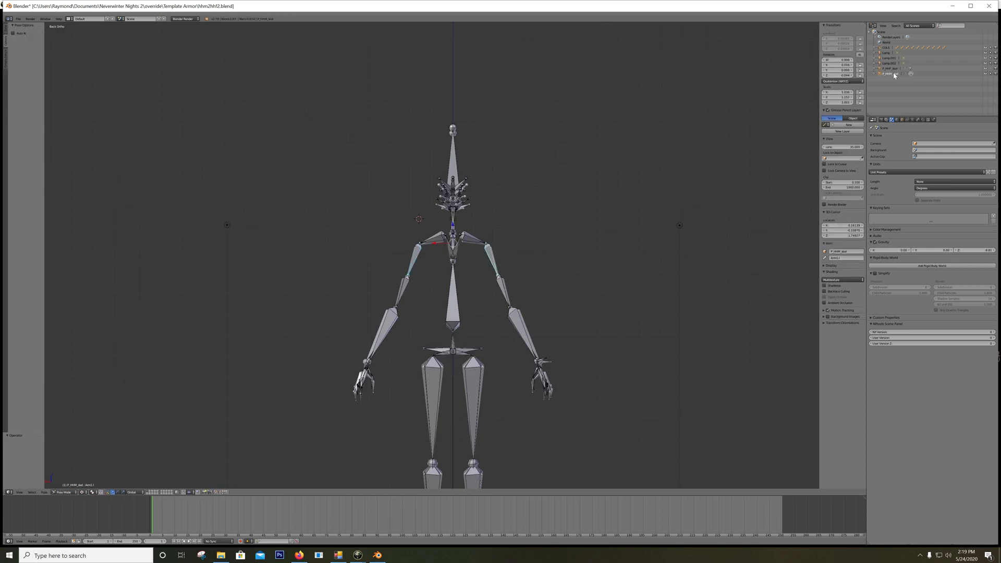
pyautogui.hotkey('ctrl', 'Tab')
pyautogui.scroll(4, 496, 355)
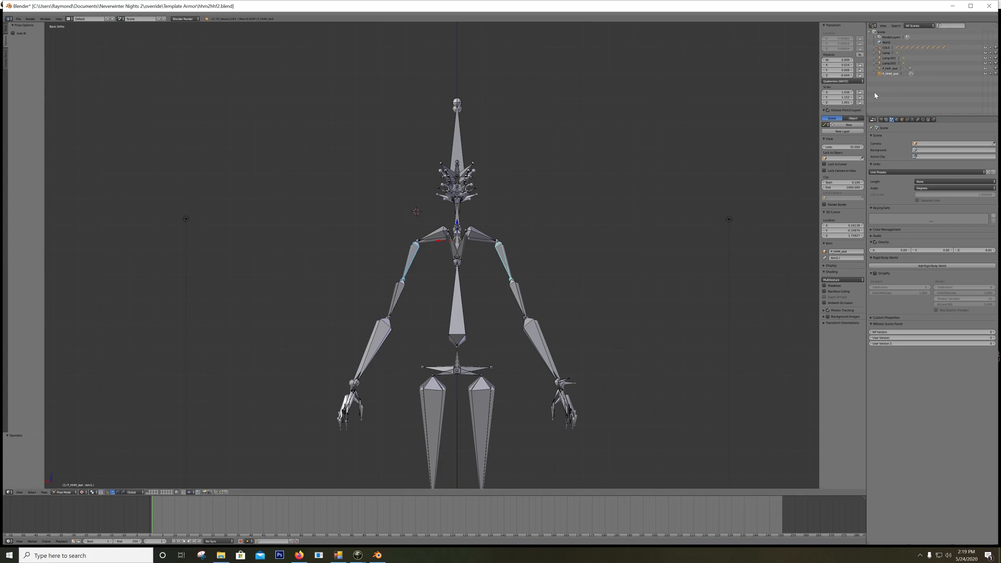
pyautogui.click(891, 69)
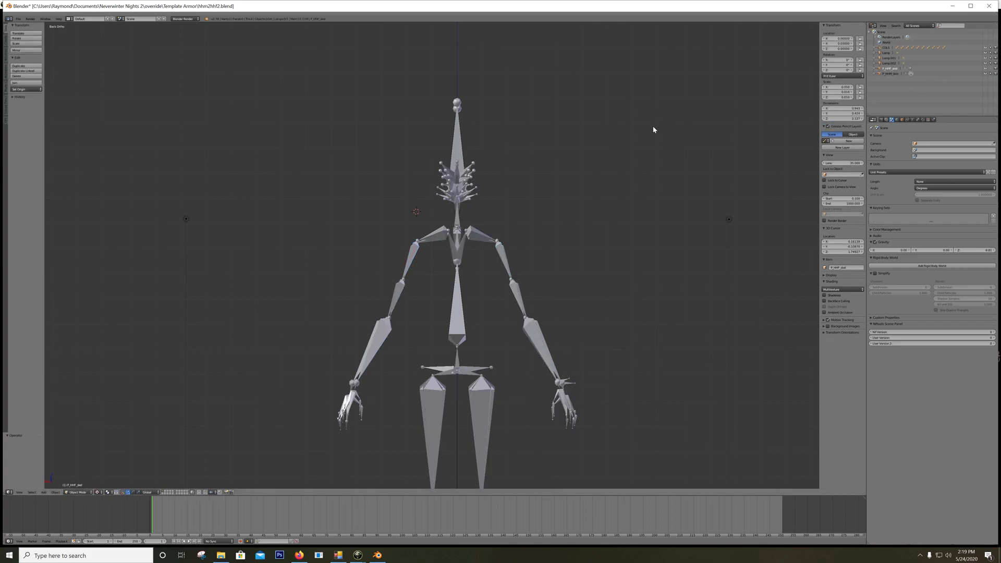
pyautogui.click(891, 74)
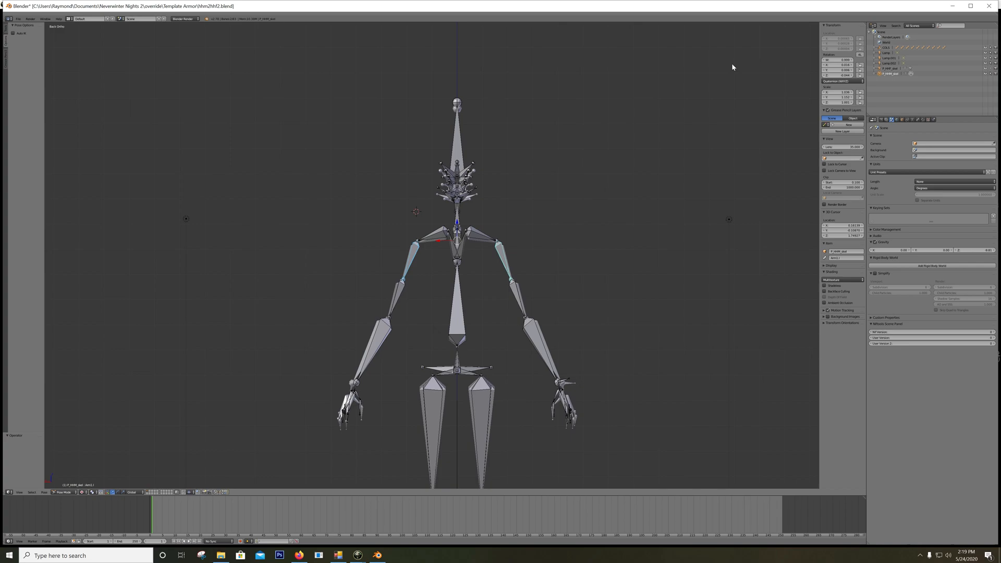
pyautogui.click(890, 68)
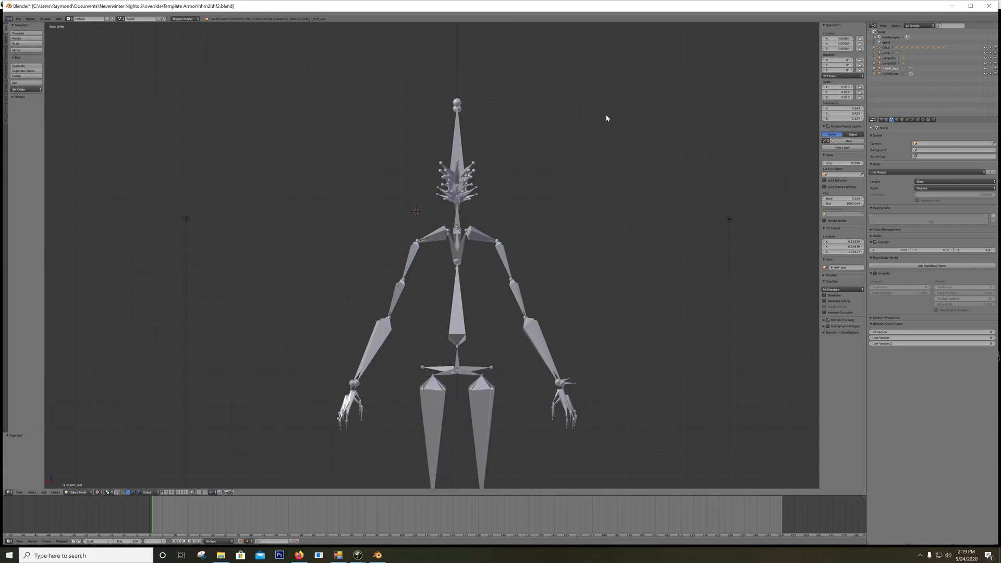